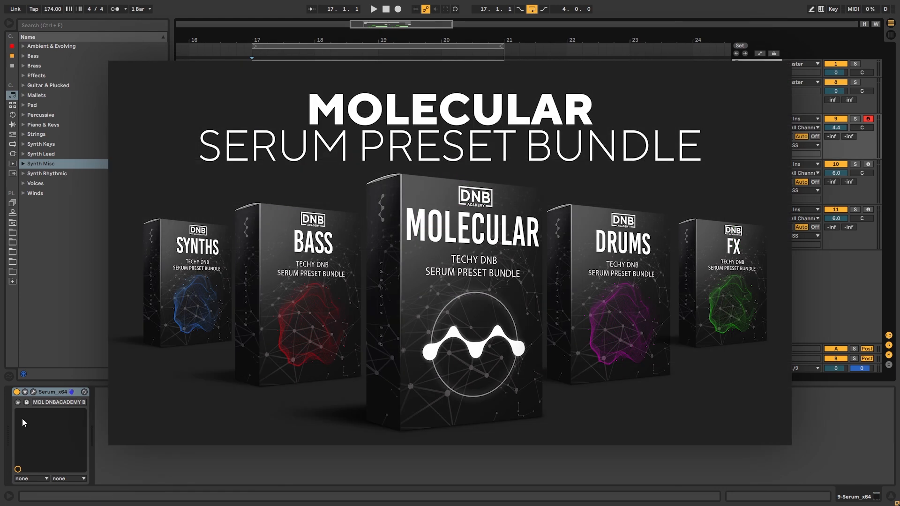
- Open the Serum synth on track 9, listen to the bass loop, and close the synth window
click(33, 391)
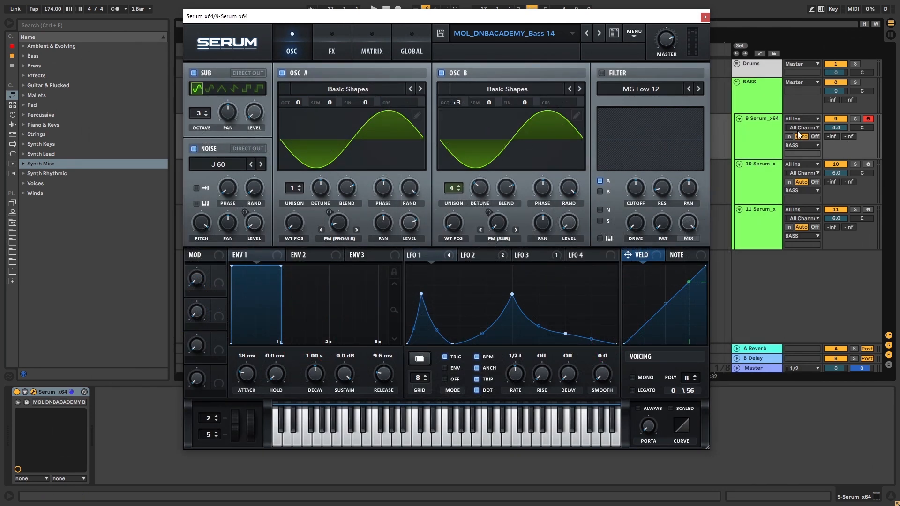
key(space)
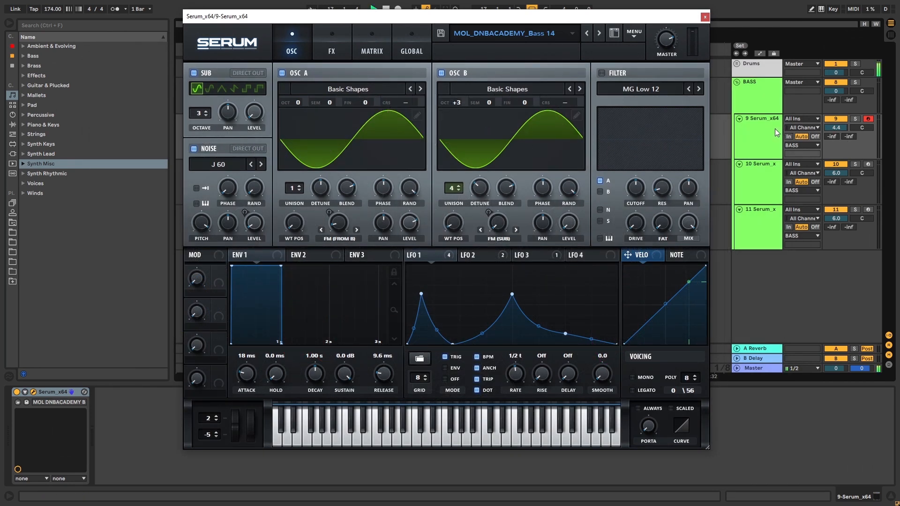
click(706, 18)
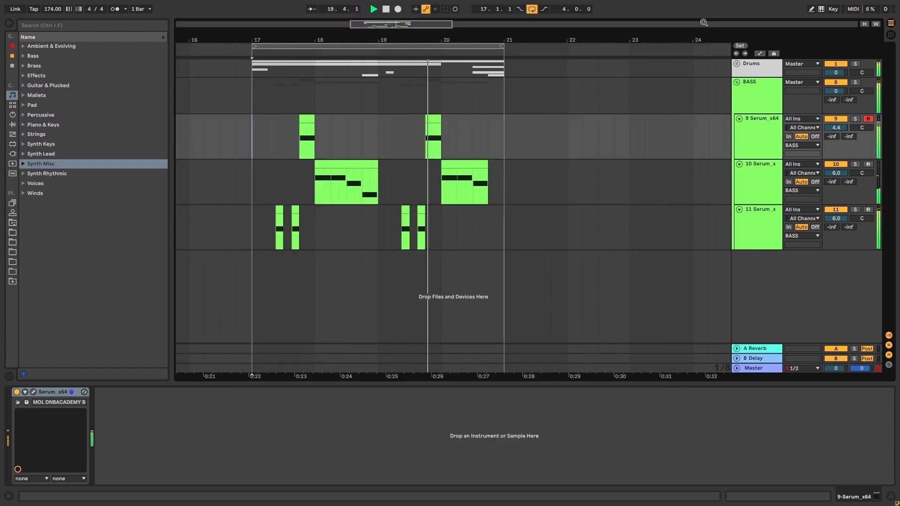
key(space)
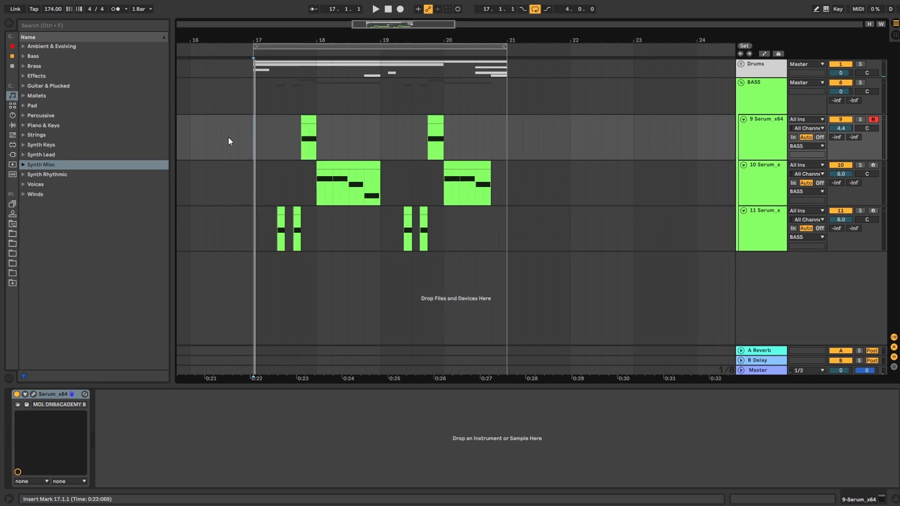
- Play the full loop from bar 17 with the drums and all three bass tracks
drag(252, 134, 275, 141)
key(space)
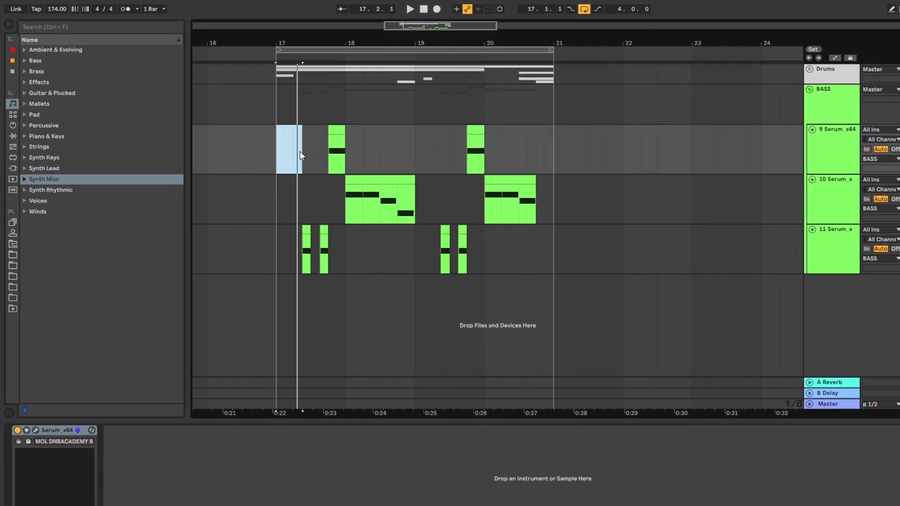
drag(537, 156, 553, 156)
key(space)
key(space)
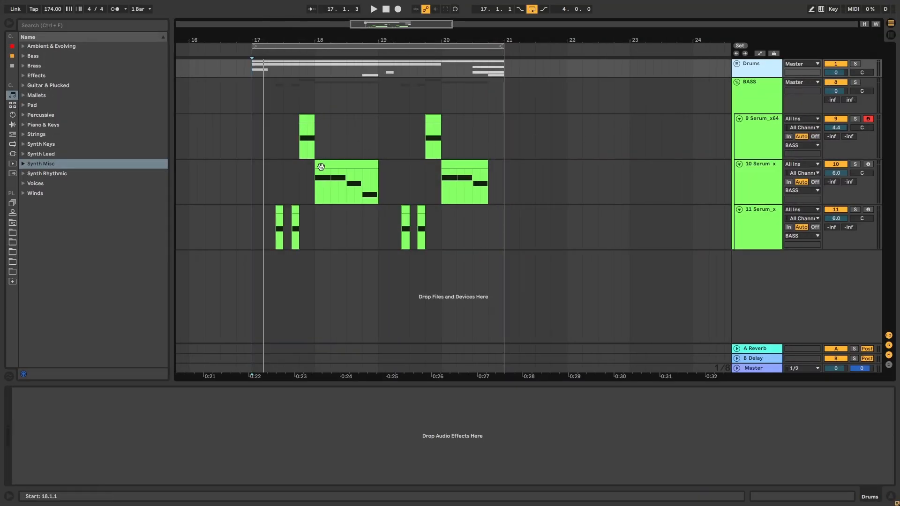
- Solo track 10 and play its bass clip at bar 18
click(813, 160)
click(855, 165)
key(space)
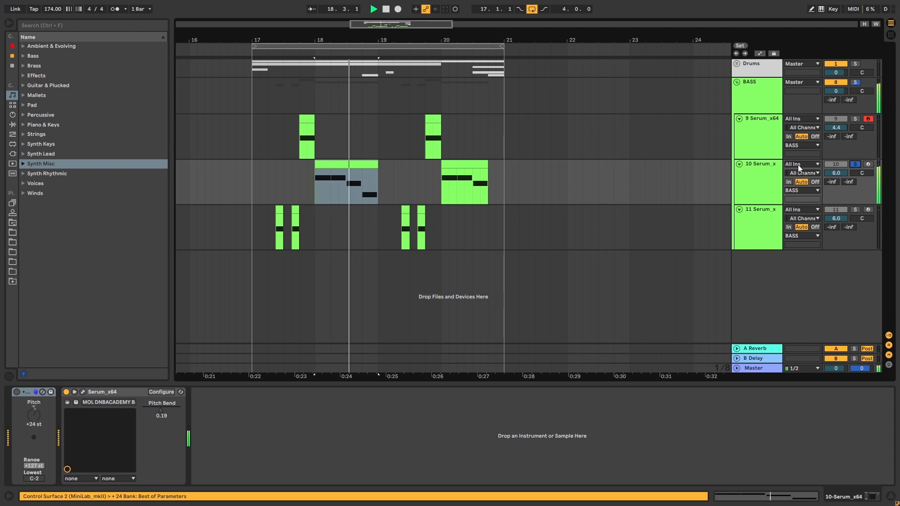
- Solo track 9 and play its first bass clip on its own
click(855, 119)
key(space)
click(302, 134)
key(space)
- Turn off the solo on track 9, replay all tracks together, and select track 10
key(space)
key(space)
click(855, 119)
key(space)
key(space)
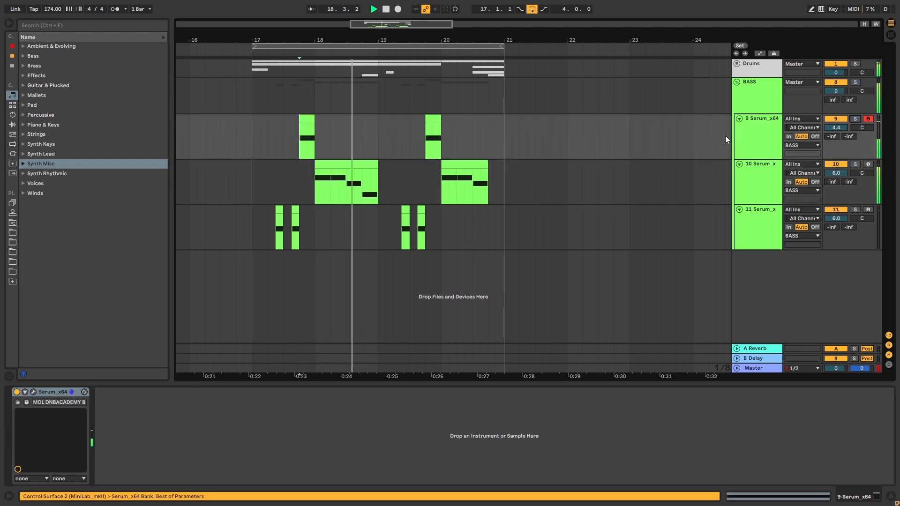
click(760, 173)
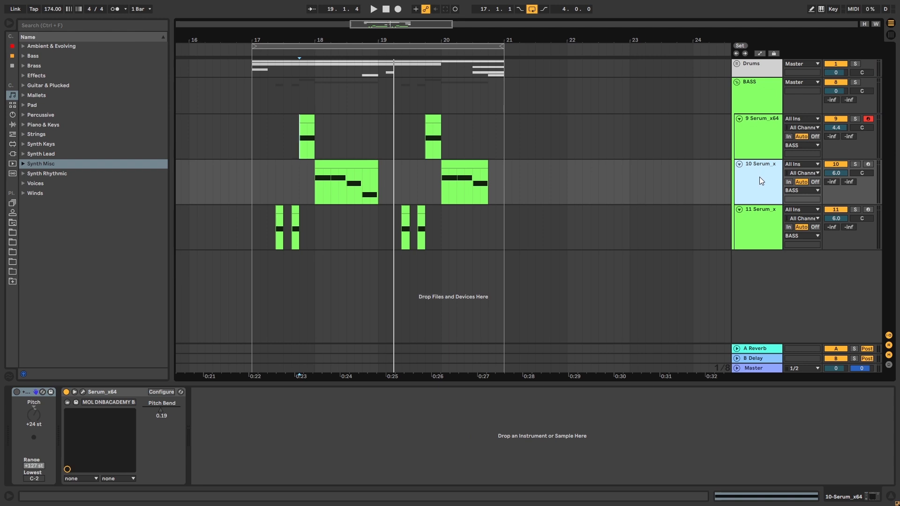
- Solo track 11 and play from its first bass clip
click(279, 209)
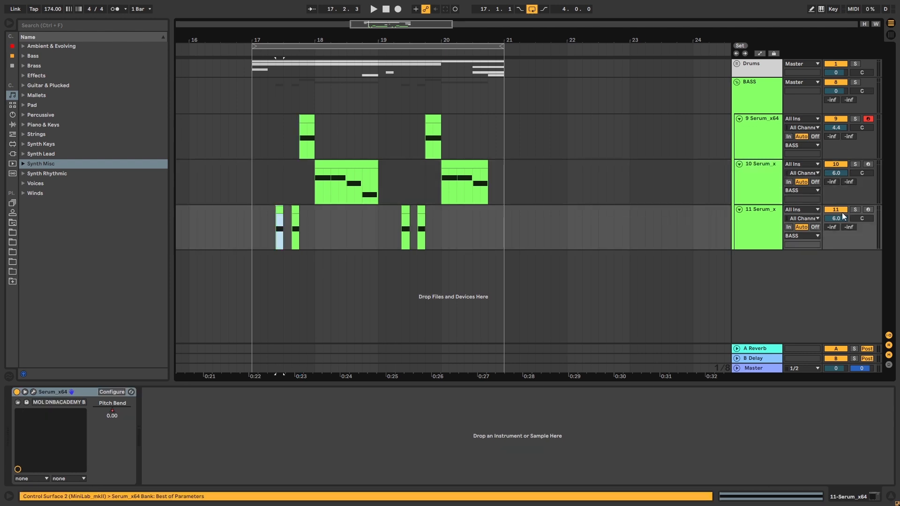
click(854, 210)
key(space)
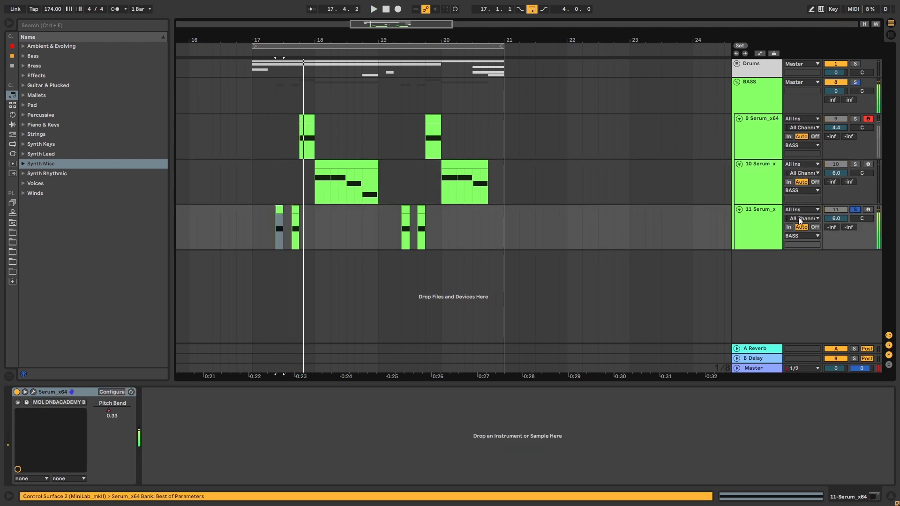
- Open the Serum synth on track 11 with the MOL_DNBACADEMY_Bass 13 preset
click(763, 220)
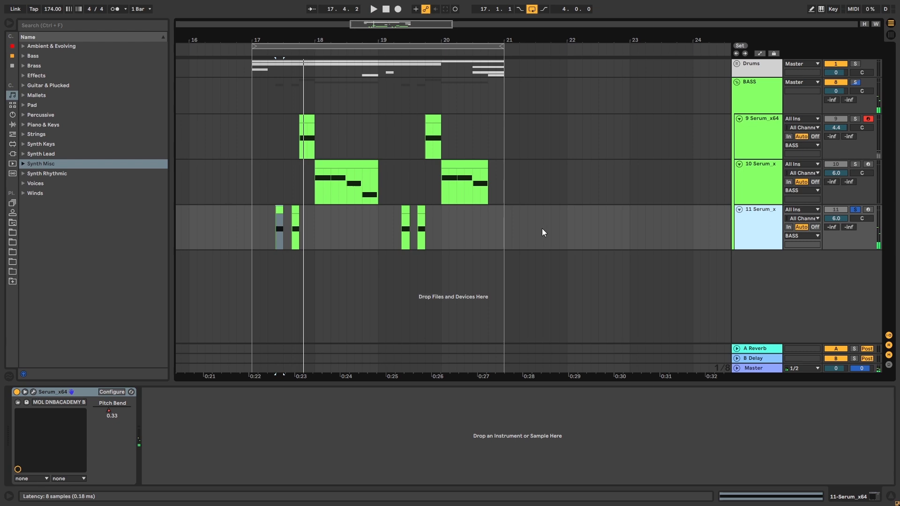
key(ctrl+alt+p)
drag(615, 71, 540, 16)
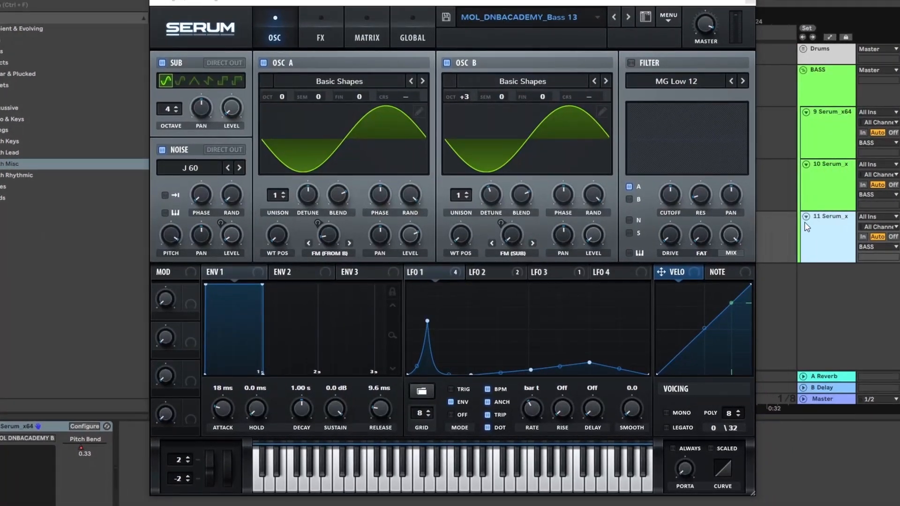
key(ctrl+d)
drag(731, 2, 750, 2)
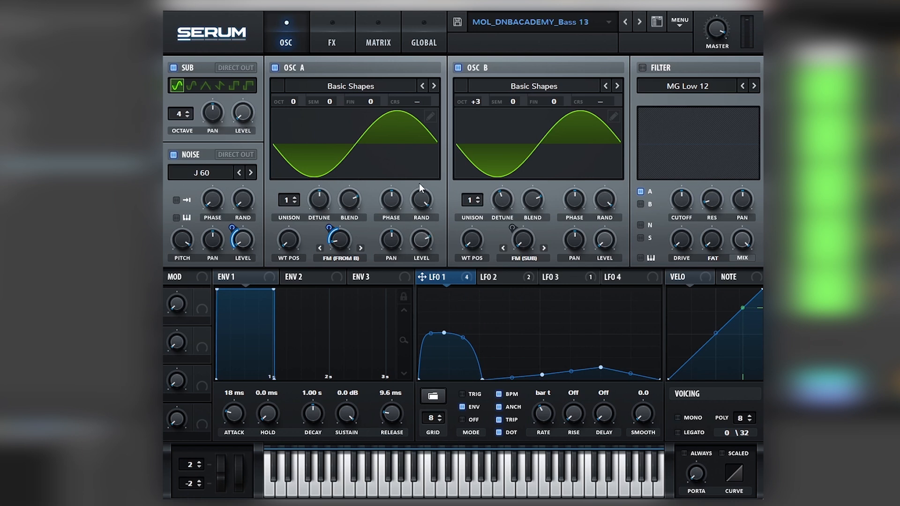
- Switch off the preset's chorus, distortion, EQ and filter effects to hear the dry sound
click(331, 43)
drag(237, 85, 209, 144)
drag(206, 192, 202, 119)
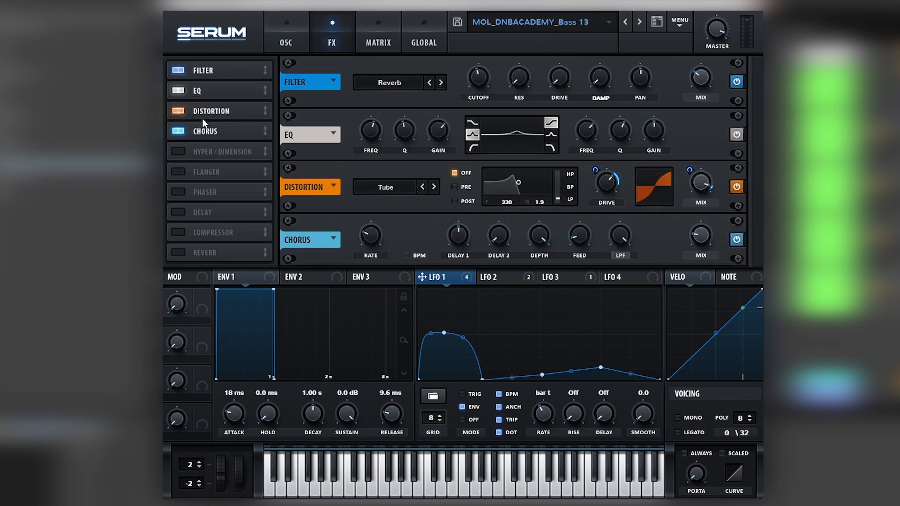
click(179, 132)
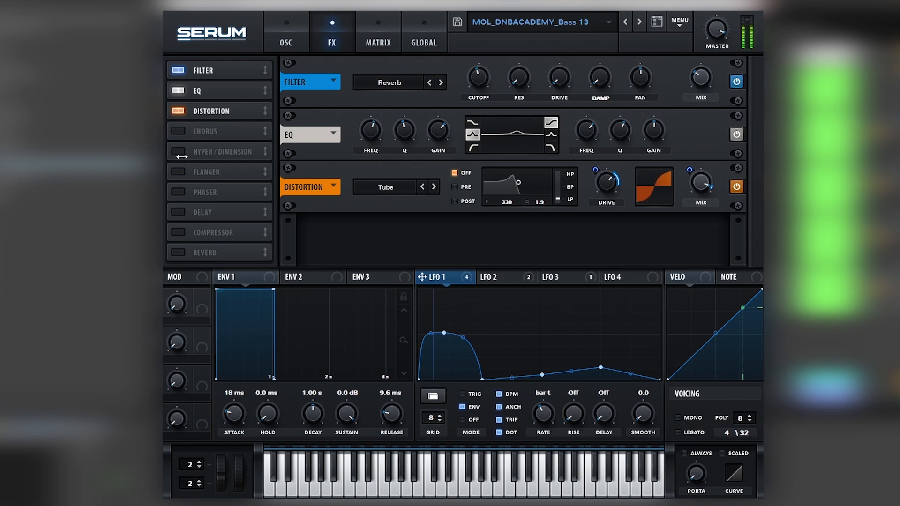
click(178, 111)
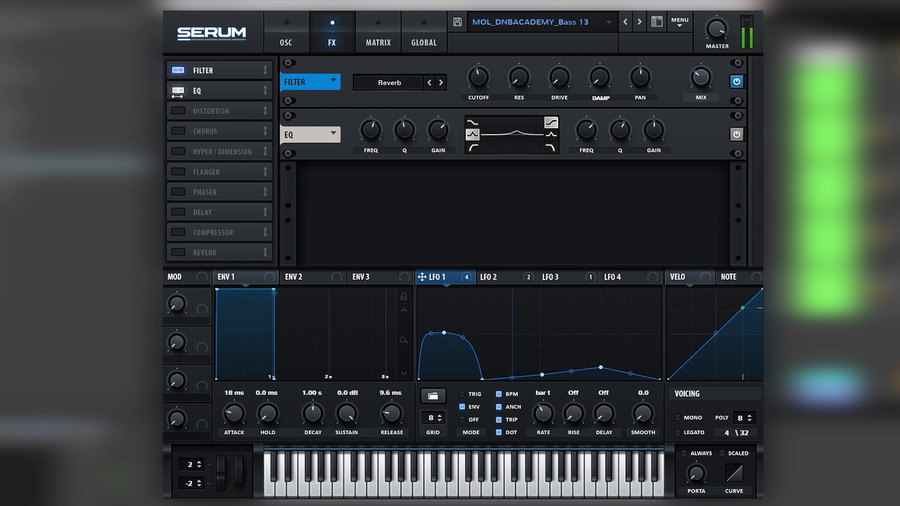
click(178, 90)
click(178, 69)
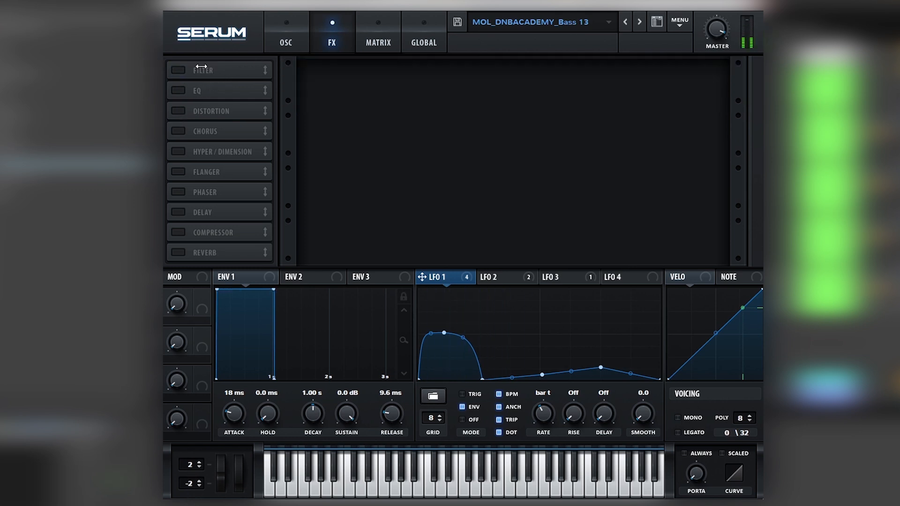
- Switch off the sub, noise and oscillator B so that only oscillator A plays
click(291, 37)
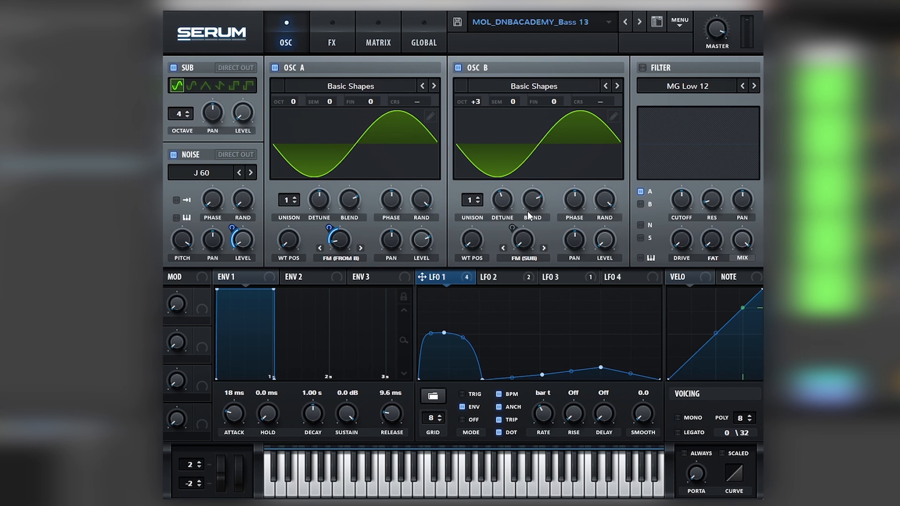
click(179, 68)
click(178, 154)
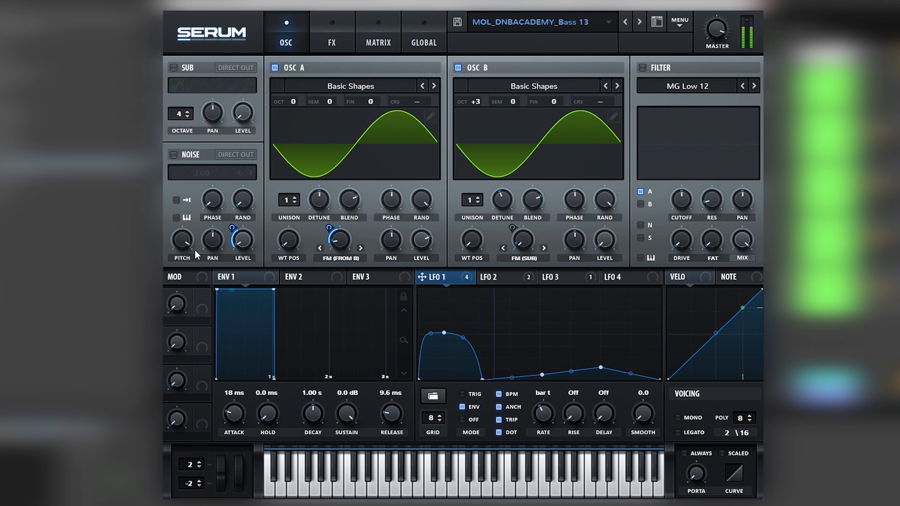
click(196, 157)
click(196, 157)
click(196, 157)
click(196, 157)
click(476, 70)
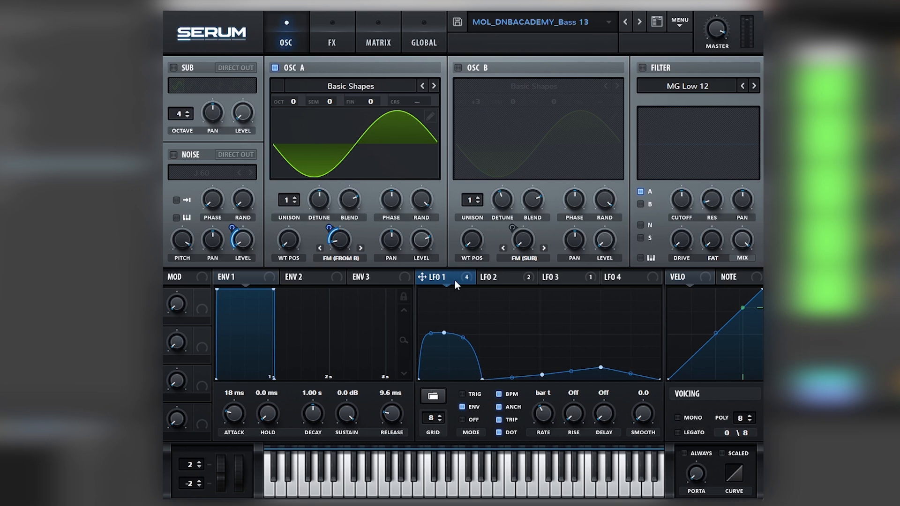
- Bypass all modulation destinations of LFO 1, LFO 2 and LFO 3
click(466, 277)
click(474, 344)
right_click(501, 278)
click(522, 319)
right_click(564, 278)
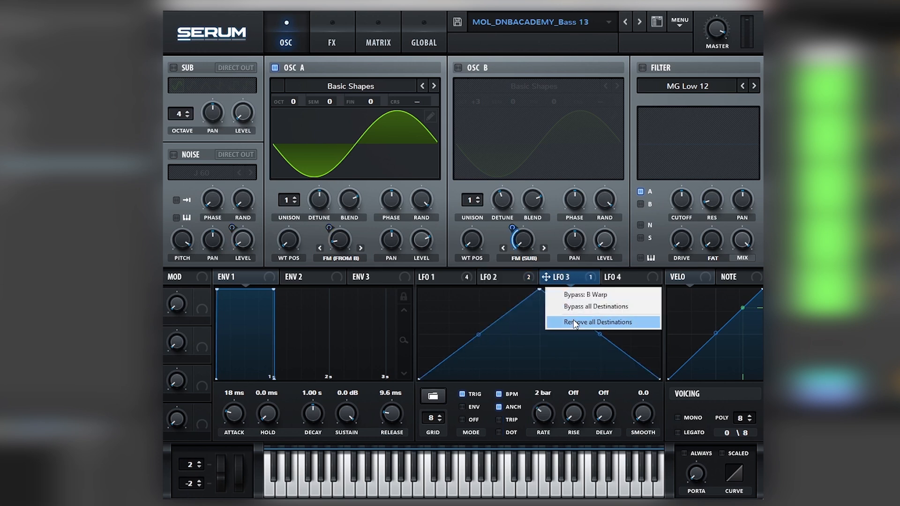
click(578, 308)
- Switch oscillator B back on and reactivate LFO 1's modulation of oscillator A's FM (From B) amount
click(458, 68)
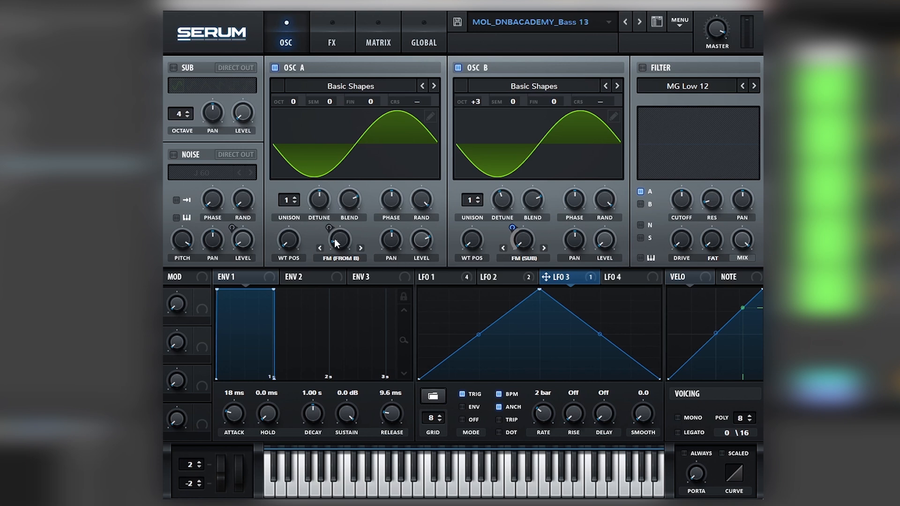
click(424, 276)
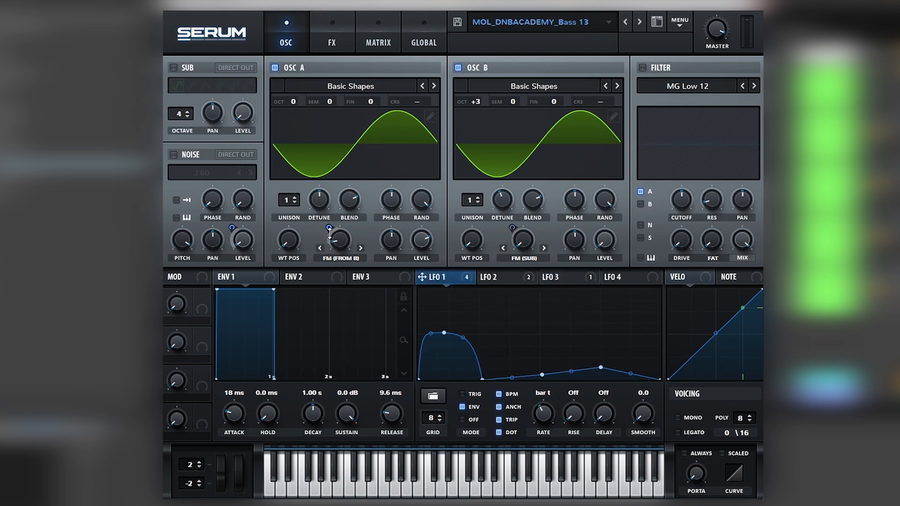
click(485, 277)
click(563, 277)
click(503, 278)
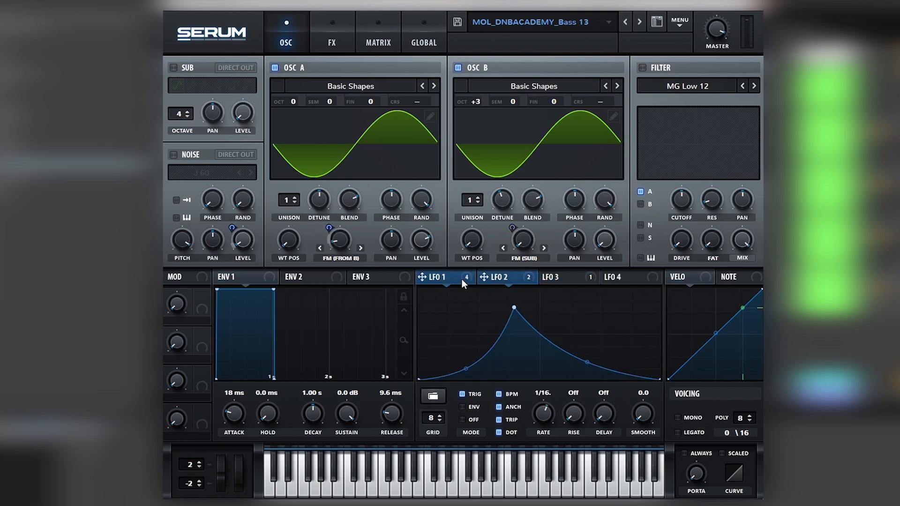
click(461, 278)
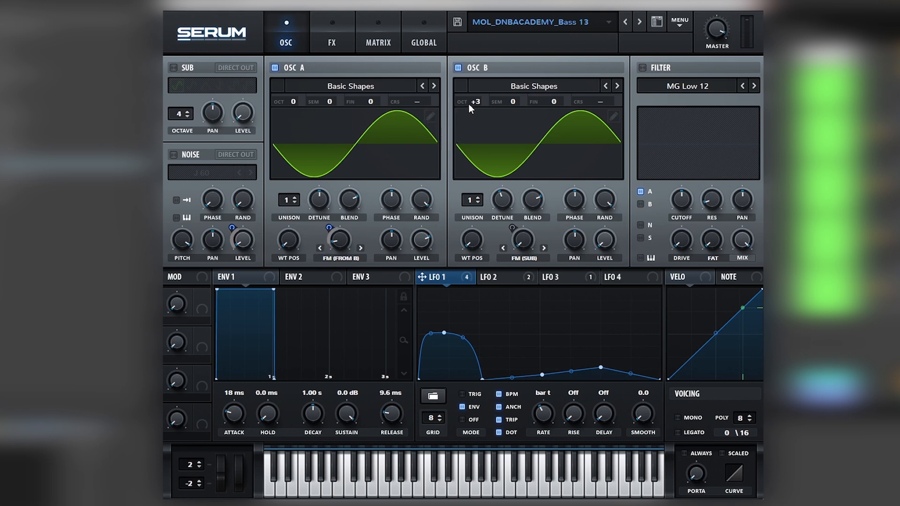
drag(600, 238, 448, 422)
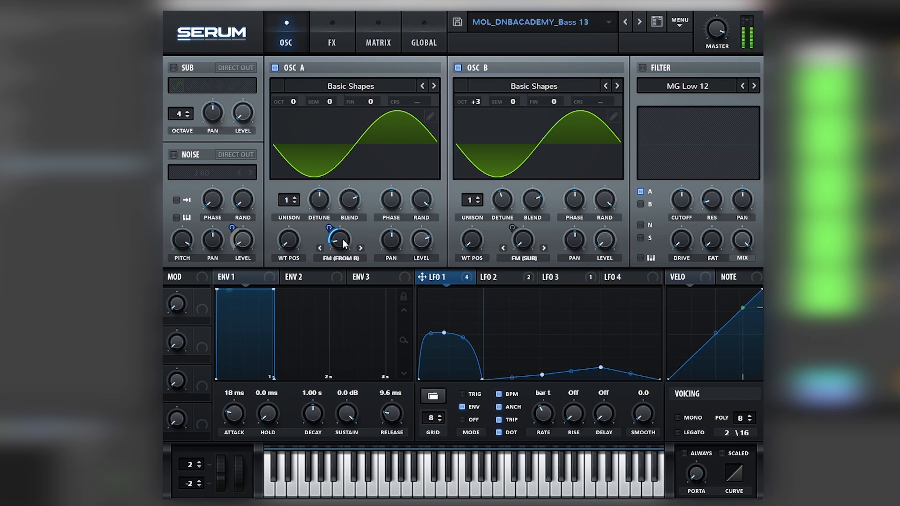
- Adjust oscillator A's FM (From B) amount and try other octave settings on oscillator B
mouse_move(344, 242)
mouse_down()
mouse_move(355, 228)
mouse_move(351, 248)
mouse_up()
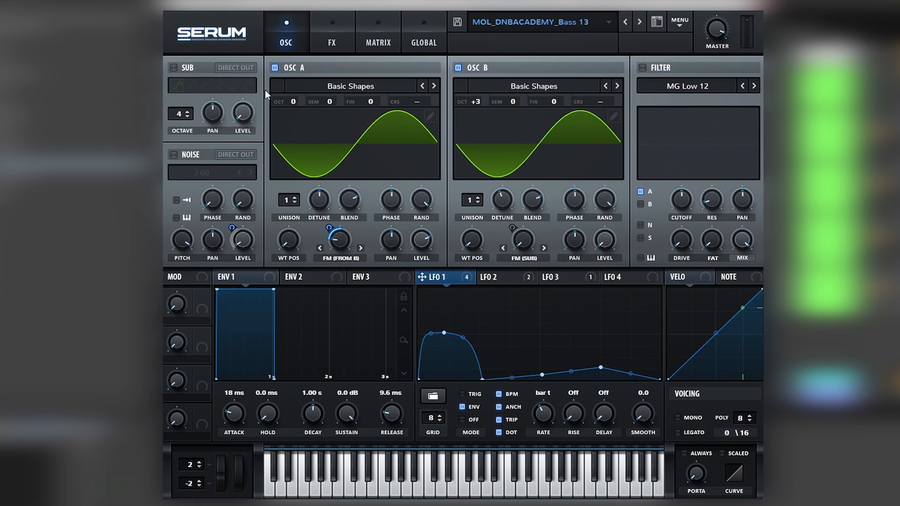
double_click(476, 102)
drag(471, 106, 484, 63)
- Switch the sub back on and reactivate LFO 3's modulation of oscillator B's FM (Sub), adjusting the FM amount
click(482, 277)
click(561, 278)
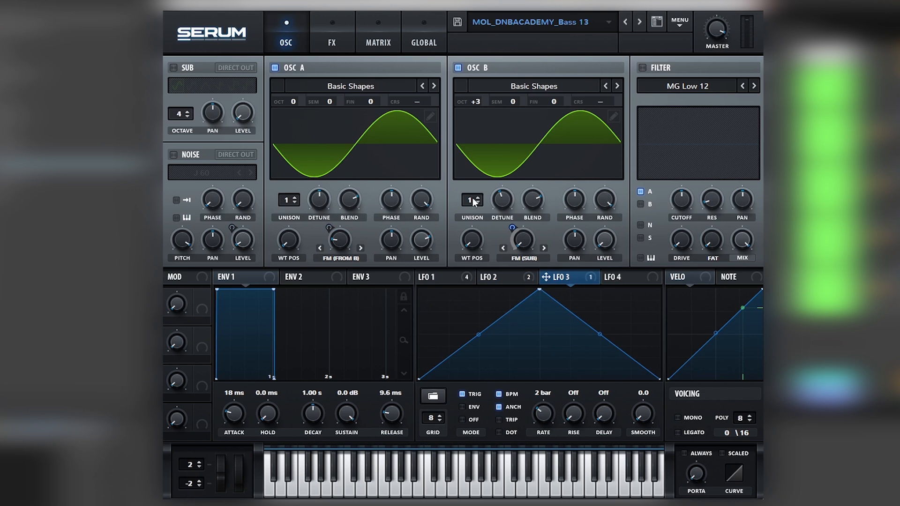
right_click(527, 245)
click(546, 242)
click(174, 68)
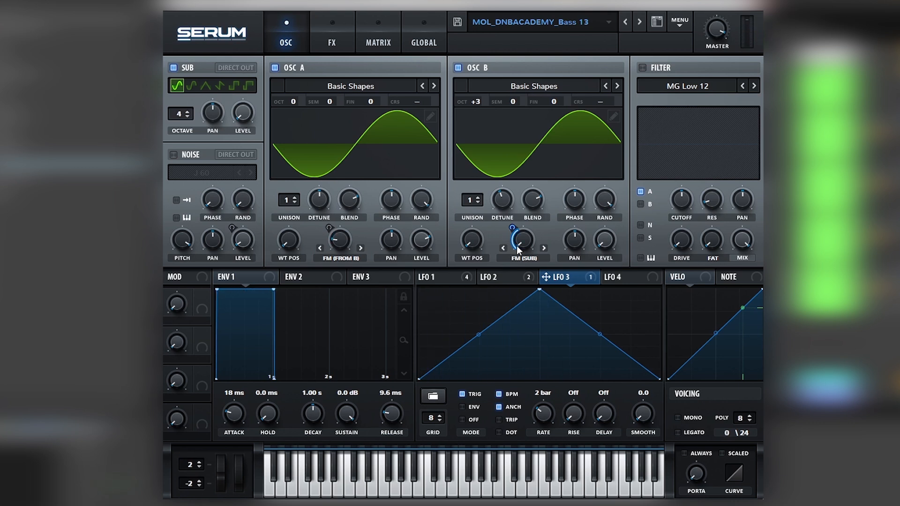
drag(516, 246, 532, 233)
drag(535, 242, 518, 260)
- Switch the J 60 noise back on and lift the bypass on LFO 1's modulation of its level
click(190, 158)
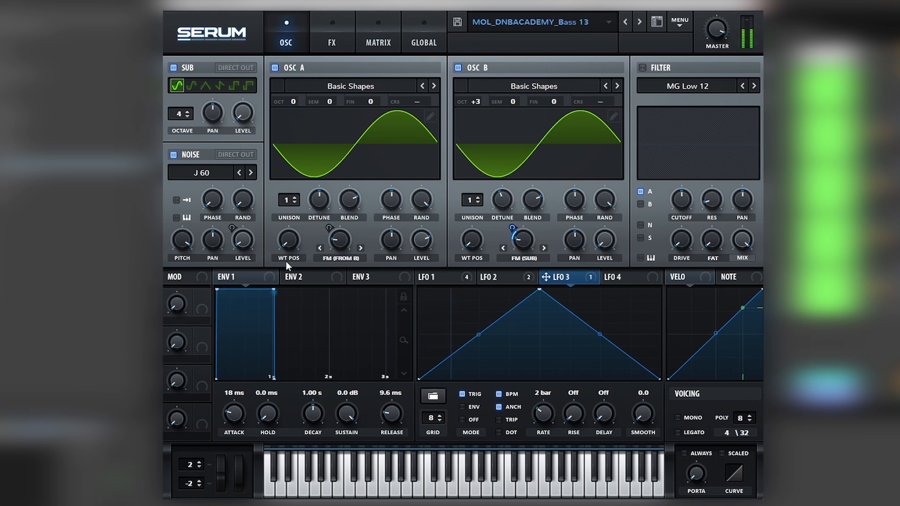
click(444, 280)
right_click(421, 288)
key(Escape)
right_click(241, 219)
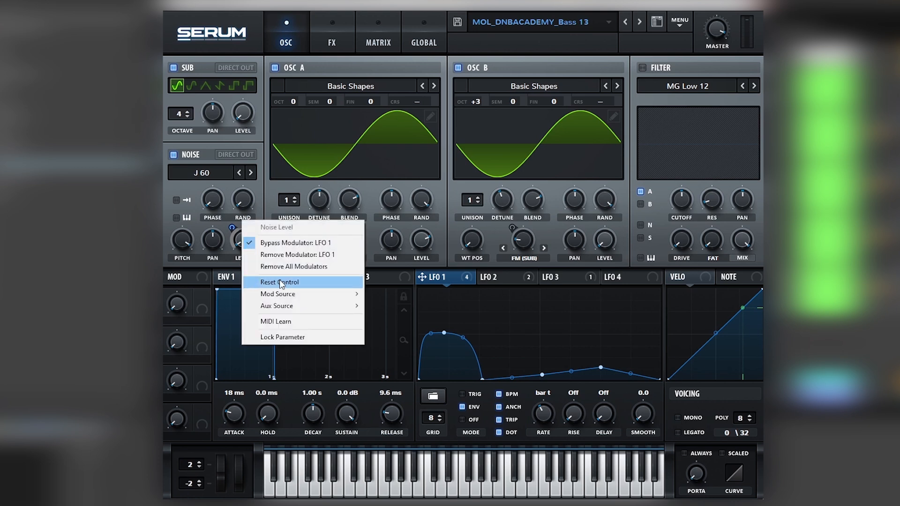
click(295, 242)
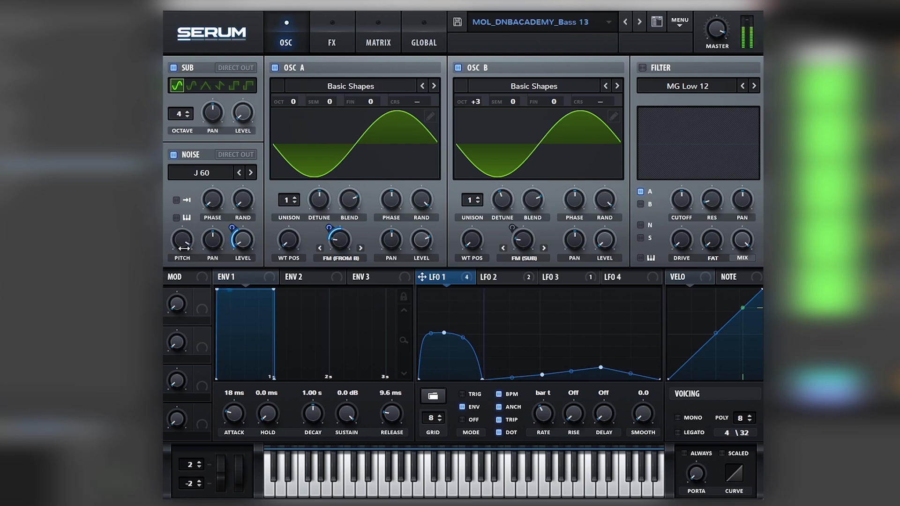
- Try different pitch settings on the noise oscillator
mouse_move(182, 244)
mouse_move(182, 244)
mouse_down()
mouse_move(171, 292)
mouse_move(185, 253)
mouse_up()
drag(183, 241, 225, 259)
click(660, 68)
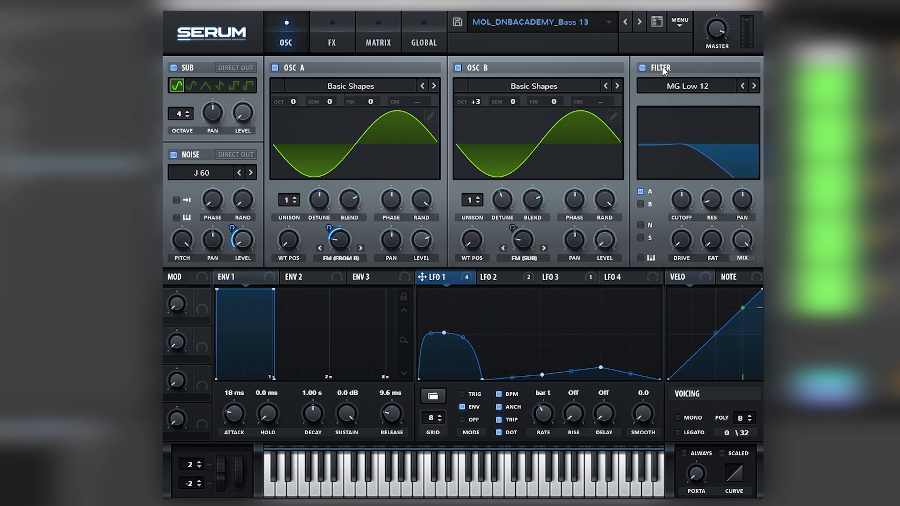
drag(688, 174, 701, 160)
click(642, 68)
- Switch on the Reverb-type filter in the effects chain and try different settings for its mix and cutoff
click(328, 41)
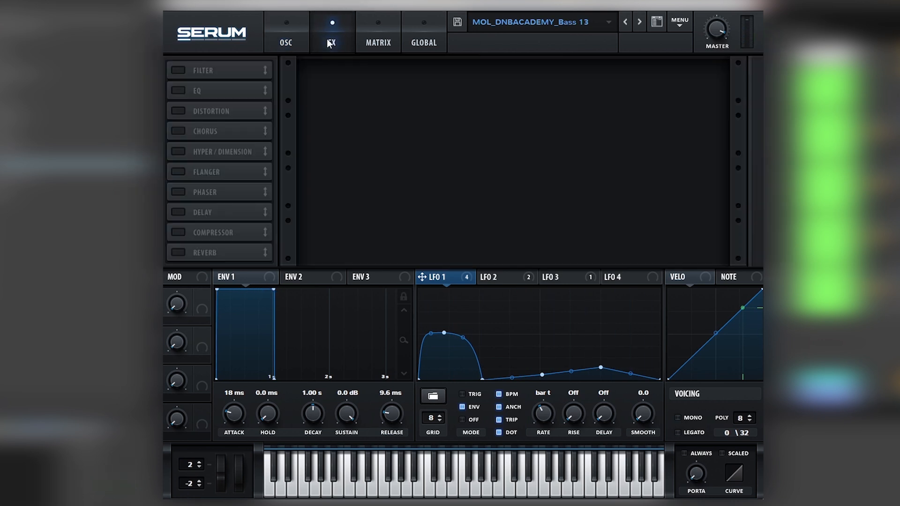
click(182, 68)
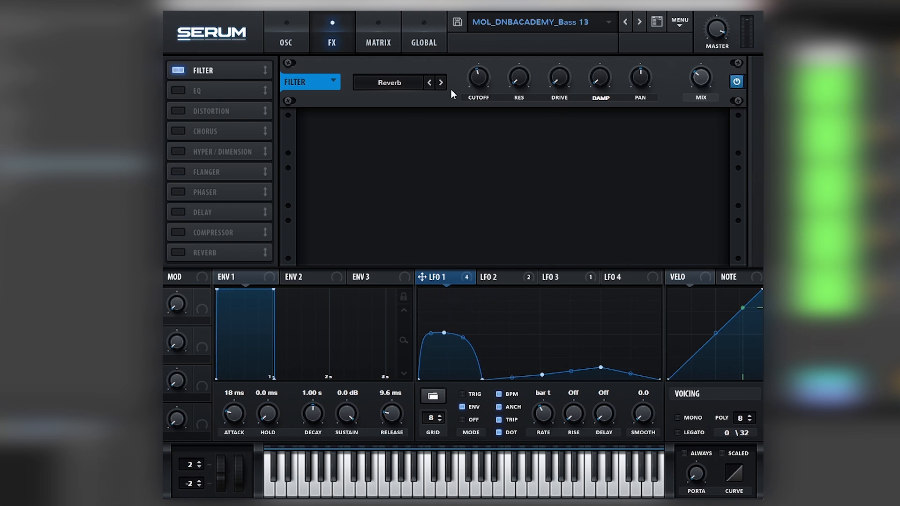
drag(698, 86, 699, 64)
mouse_move(474, 90)
mouse_down()
mouse_move(490, 46)
mouse_move(476, 75)
mouse_up()
drag(696, 80, 694, 108)
drag(689, 142, 694, 129)
drag(487, 81, 483, 77)
- Bend both sides of LFO 1's first hump inward into a sharp peak and adjust the effects filter's cutoff to 209 Hz
drag(460, 354, 460, 373)
drag(430, 333, 462, 368)
mouse_move(486, 66)
mouse_down()
mouse_move(491, 58)
mouse_move(480, 77)
mouse_up()
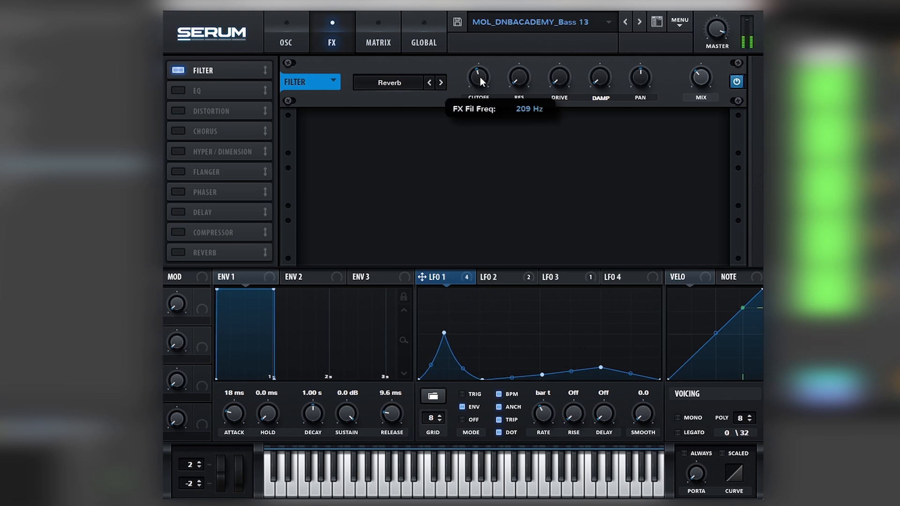
- Switch on the EQ effect and adjust the gain of its upper band
click(177, 91)
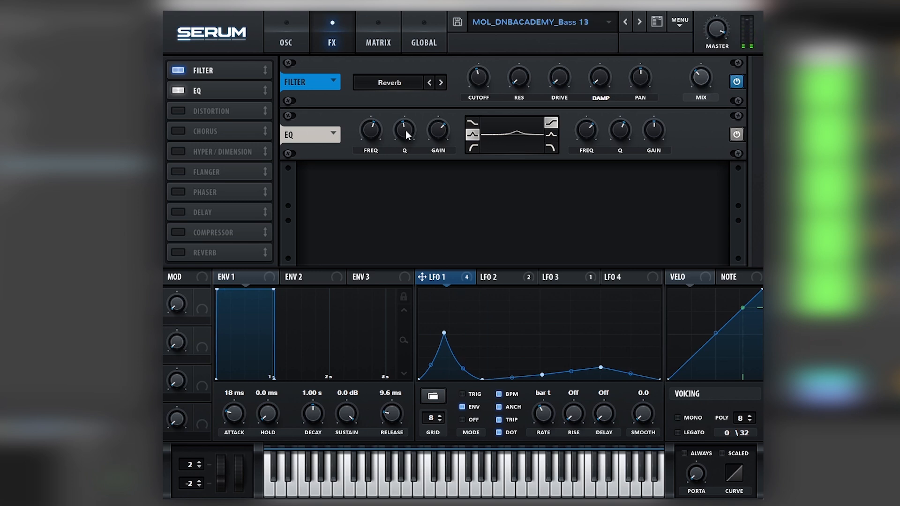
mouse_move(648, 130)
mouse_down()
mouse_move(668, 102)
mouse_move(658, 131)
mouse_up()
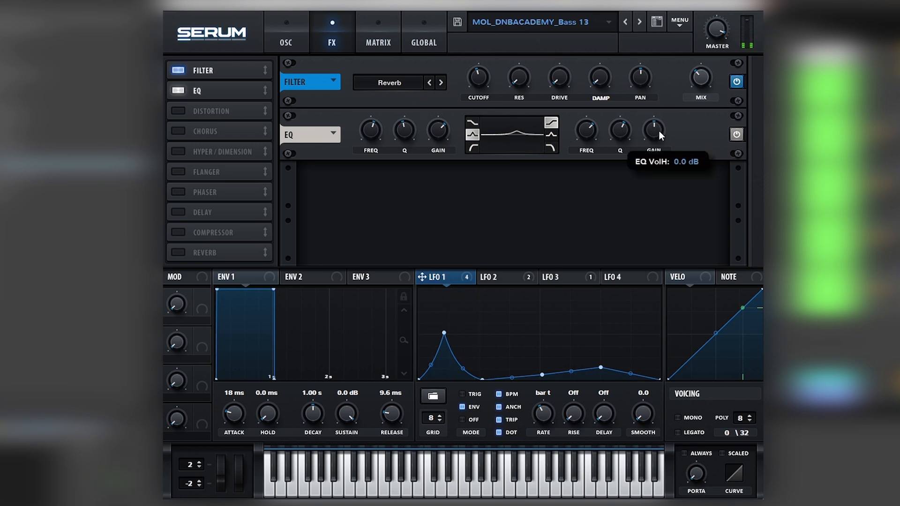
- Switch on the Tube distortion and lift the bypass on LFO 1's modulation of its drive and mix
click(177, 111)
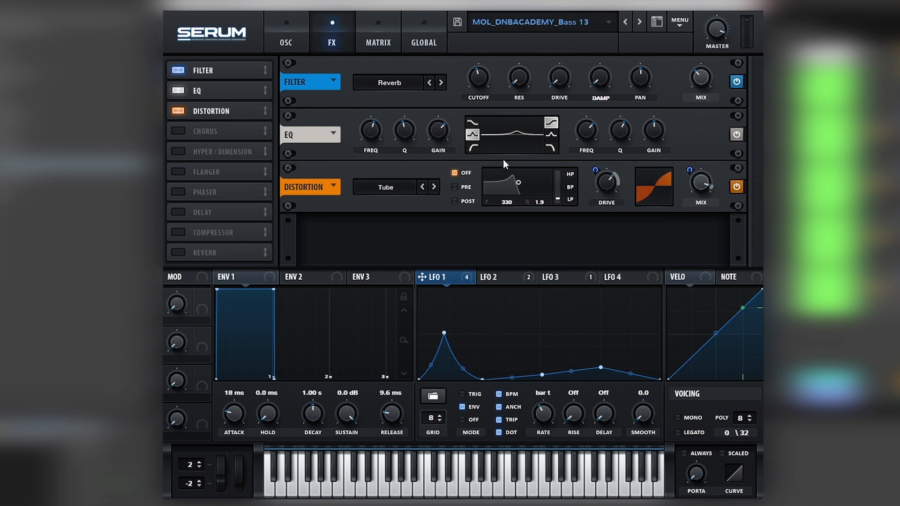
click(497, 277)
click(451, 277)
right_click(605, 183)
click(645, 186)
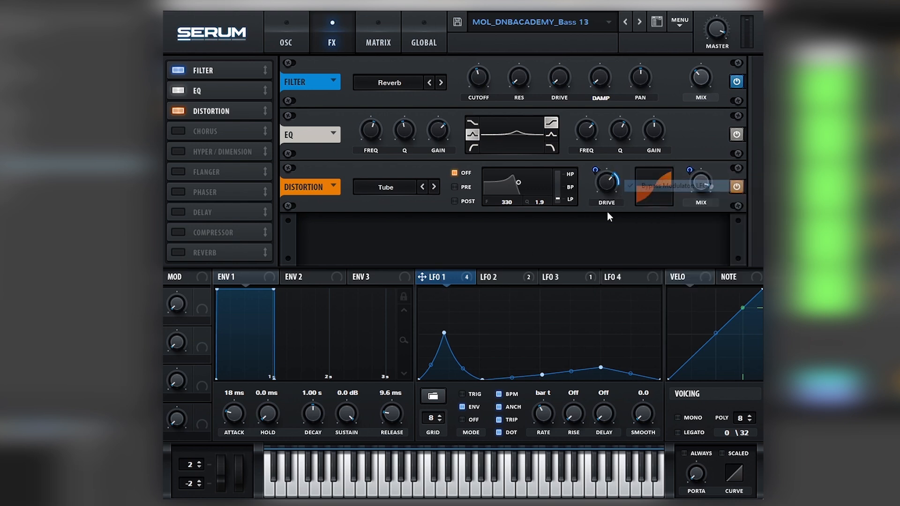
right_click(701, 183)
click(722, 190)
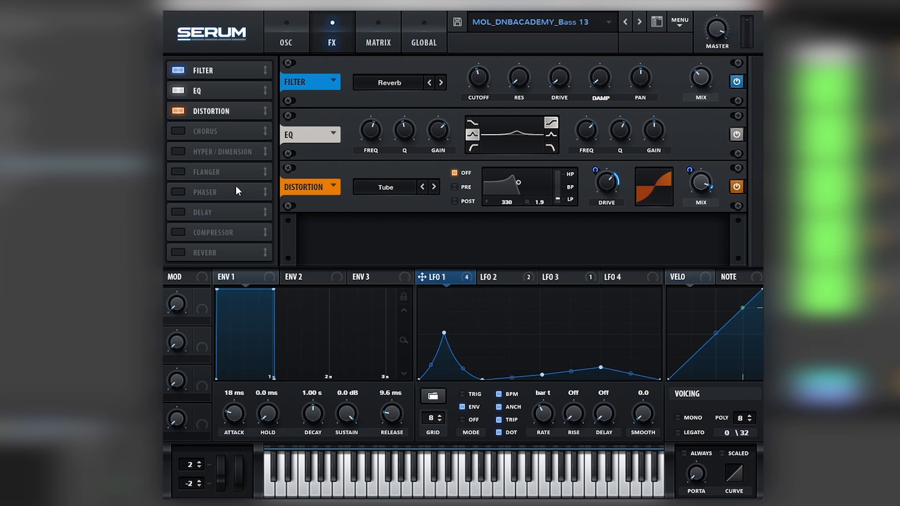
- Switch on the chorus effect and compare the sound with and without it, leaving it on
click(178, 133)
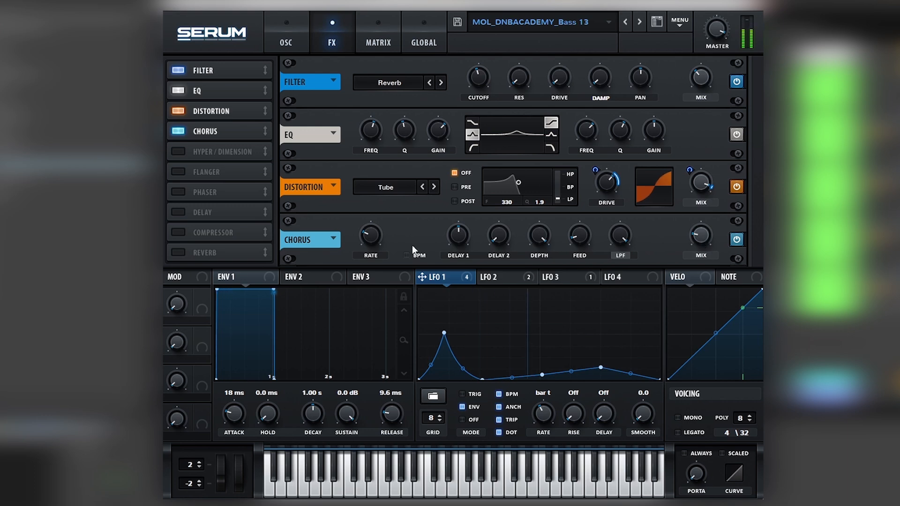
click(177, 133)
click(176, 133)
- Lift the bypass on LFO 2's modulation of oscillator A's warp and set LFO 2's rate to 1/4
click(284, 43)
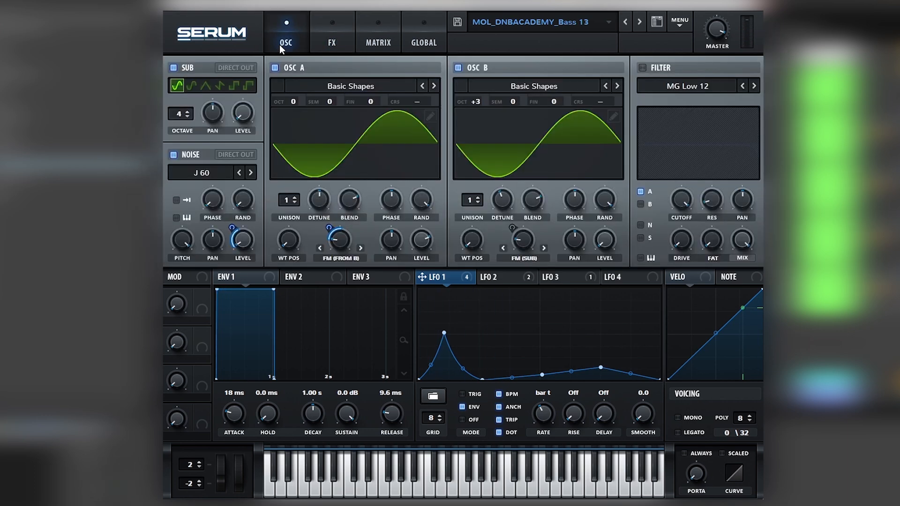
click(488, 276)
right_click(487, 277)
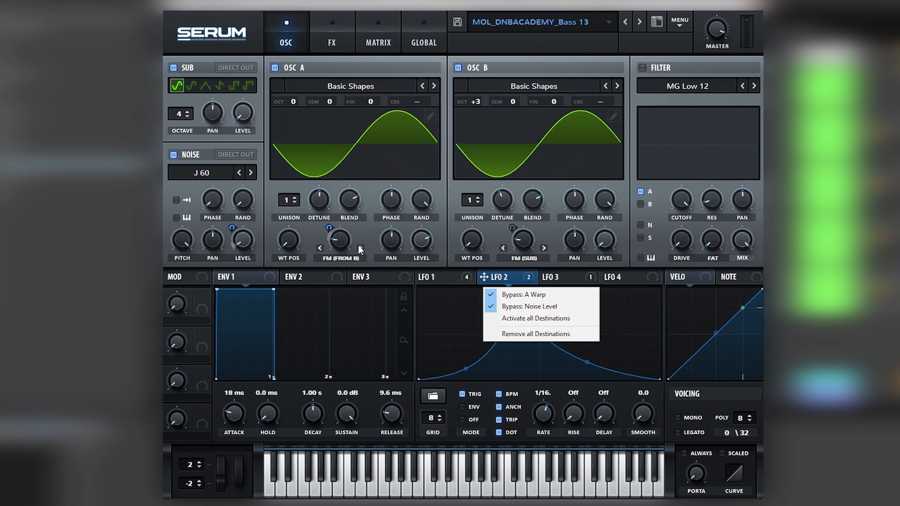
click(496, 295)
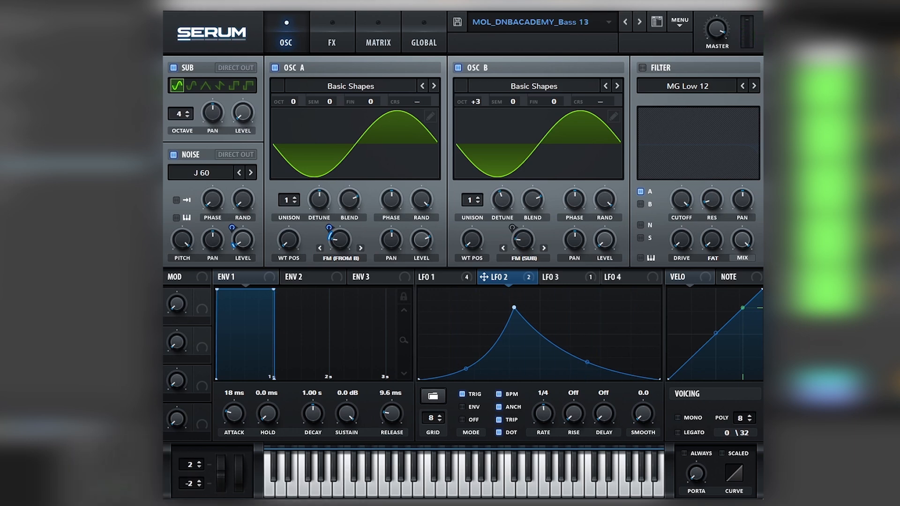
- Review the LFO 1 and LFO 3 shapes, the oscillators and the effects chain of the rebuilt patch
click(442, 276)
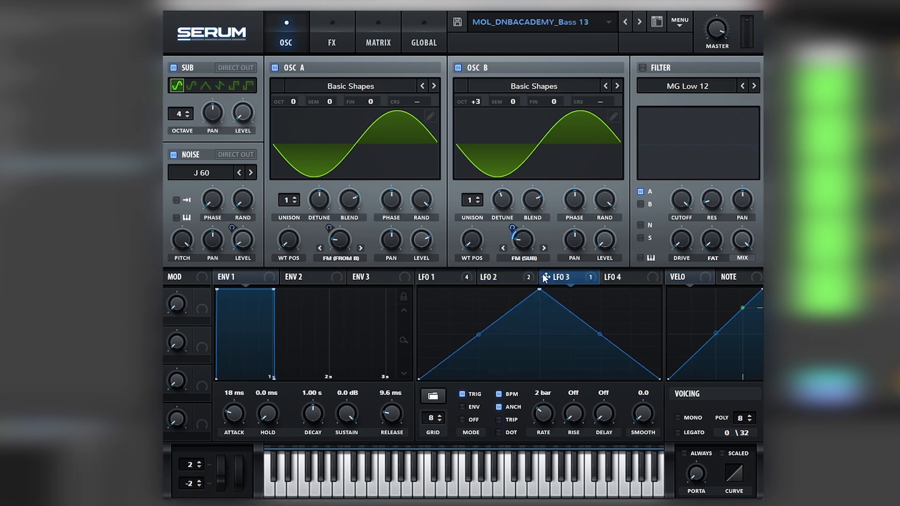
click(330, 42)
click(285, 43)
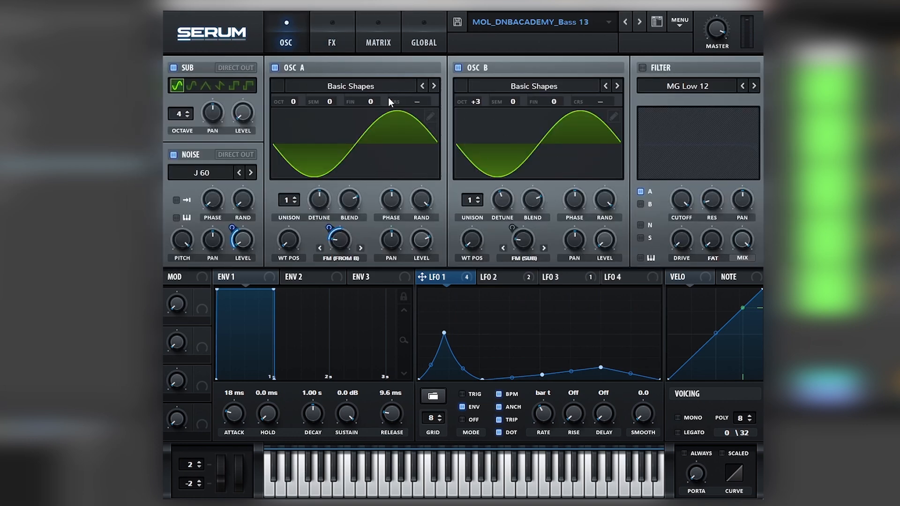
click(339, 46)
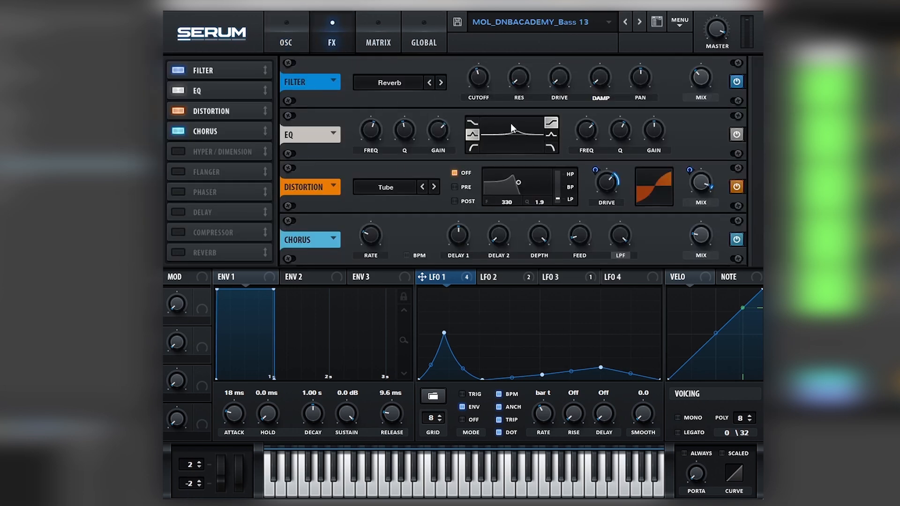
click(285, 35)
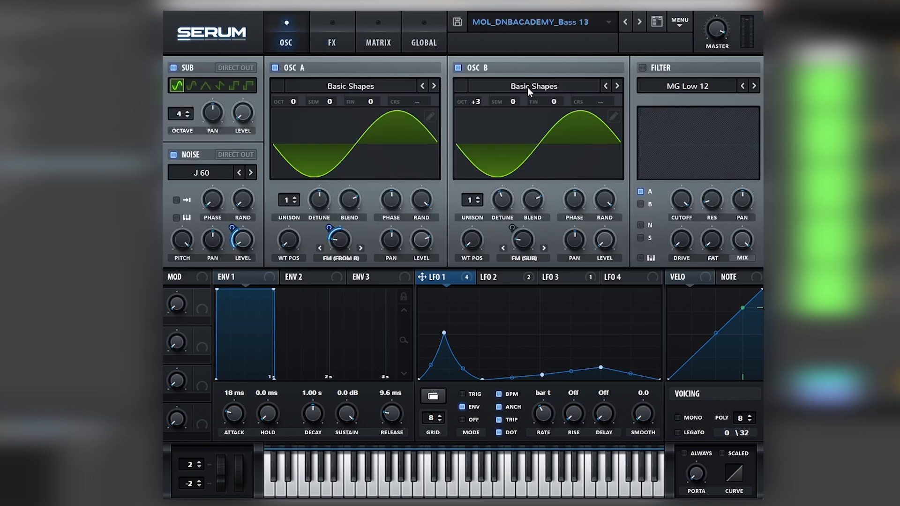
- Load the preset MOL_DNBACADEMY_Bass 01 from the Molecular folder of the DNB Academy user presets
click(550, 29)
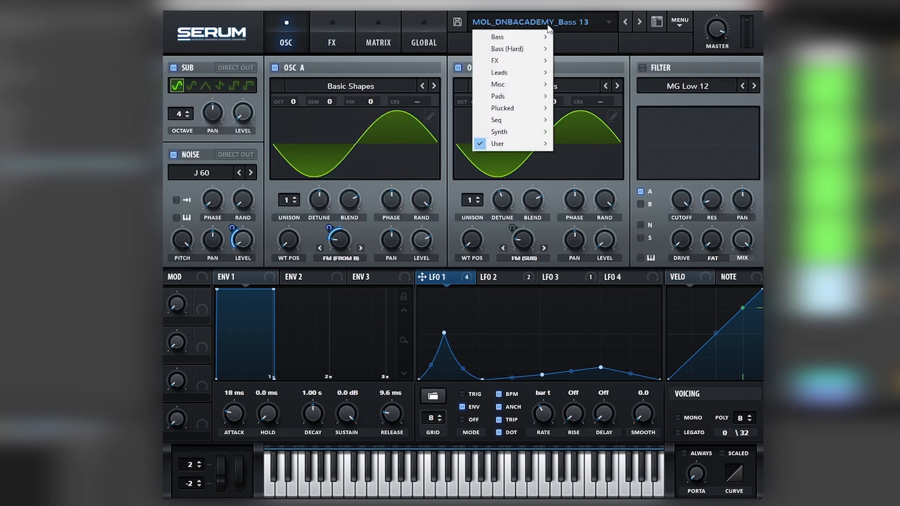
mouse_move(497, 143)
mouse_move(599, 146)
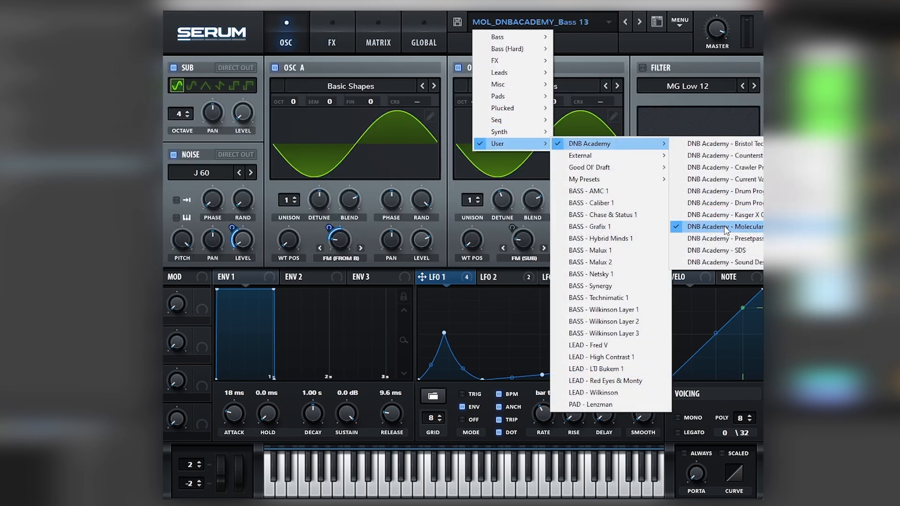
mouse_move(713, 226)
click(743, 206)
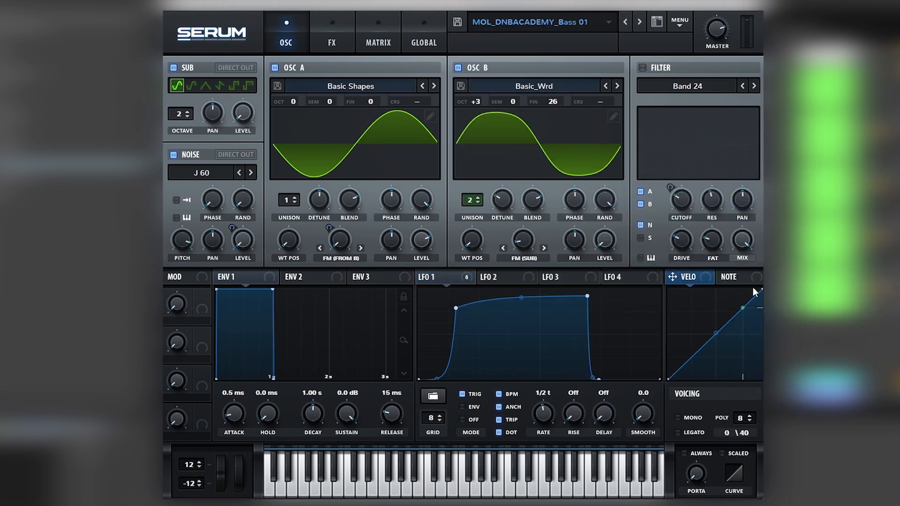
- Advance through the pack's presets to MOL_DNBACADEMY_Bass 04
click(635, 27)
click(634, 26)
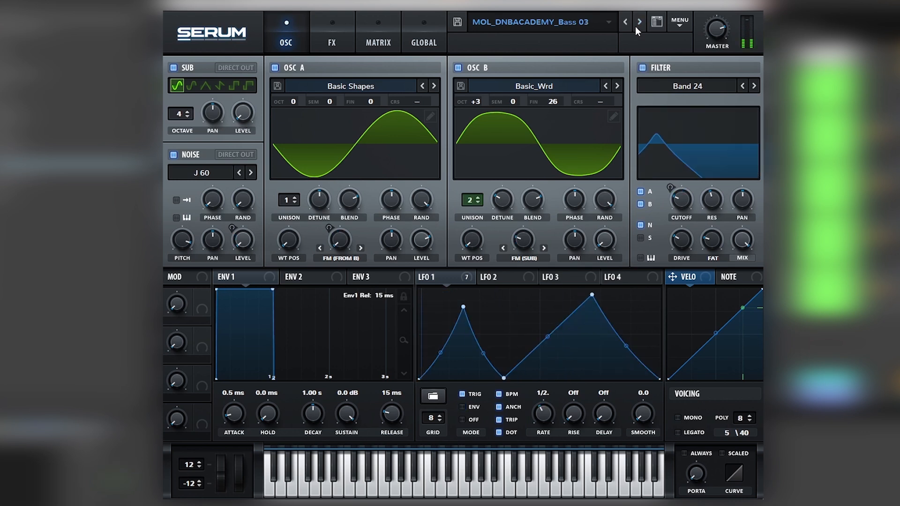
click(635, 26)
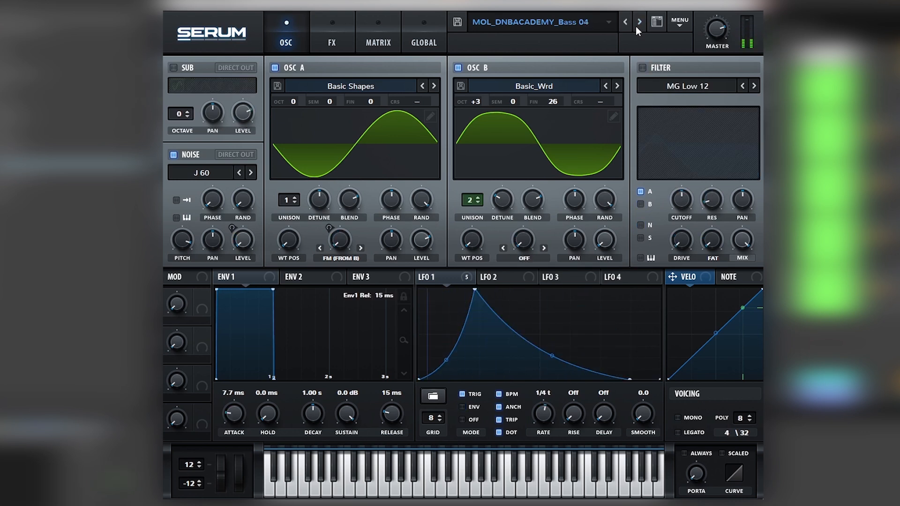
- Steepen the falling curve of LFO 1 and set oscillator B's unison to 1
mouse_move(553, 356)
mouse_down()
mouse_move(561, 328)
mouse_move(559, 363)
mouse_up()
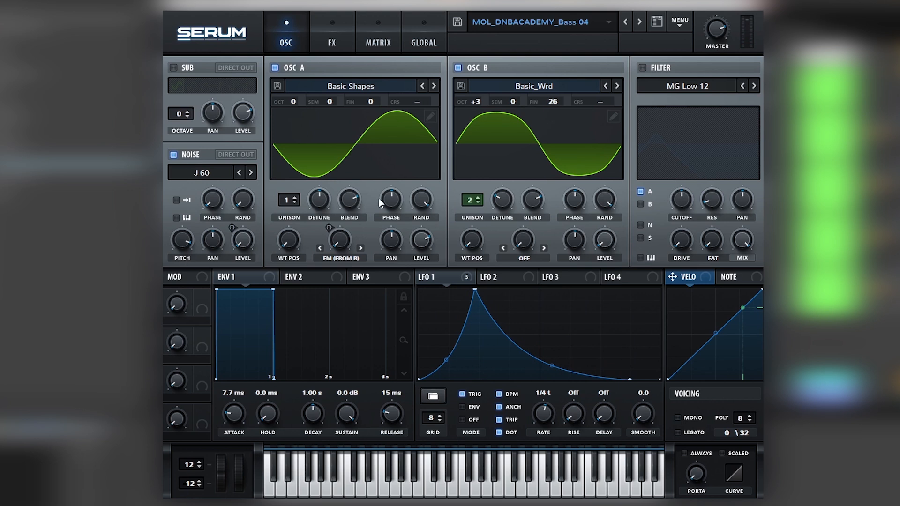
click(477, 203)
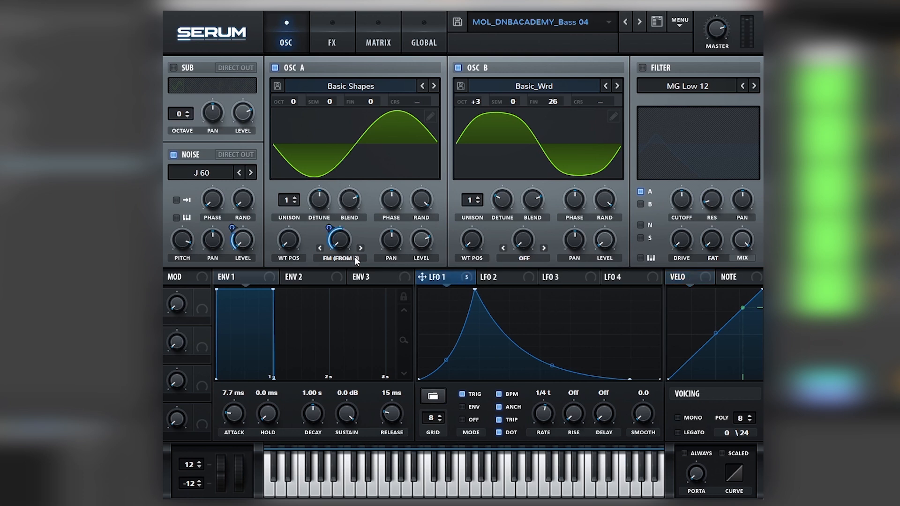
mouse_move(339, 242)
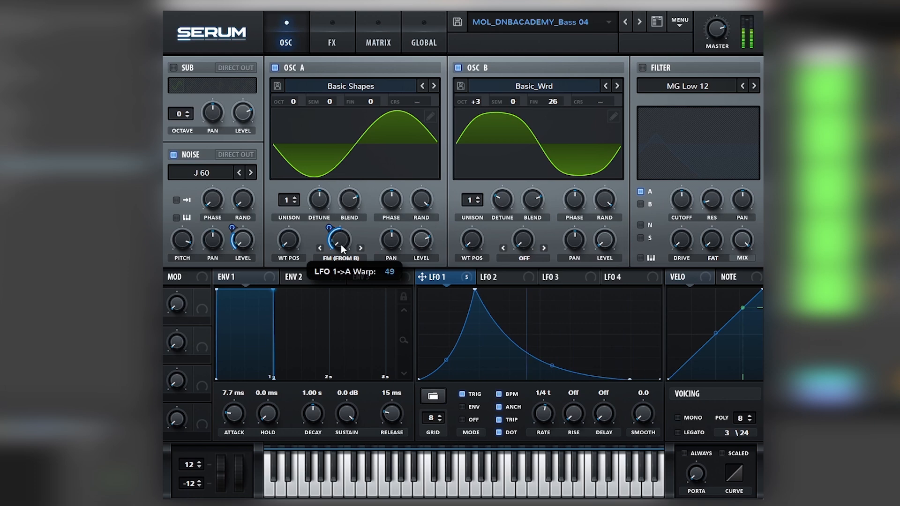
- Try another distortion type in the effects chain and return it to Stomp Box
click(314, 43)
drag(196, 171, 204, 127)
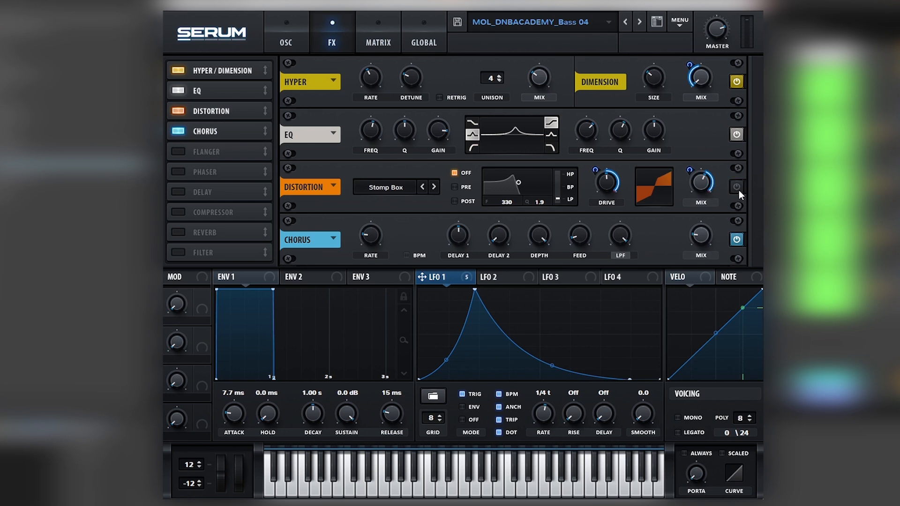
click(382, 187)
click(381, 198)
click(393, 188)
click(375, 367)
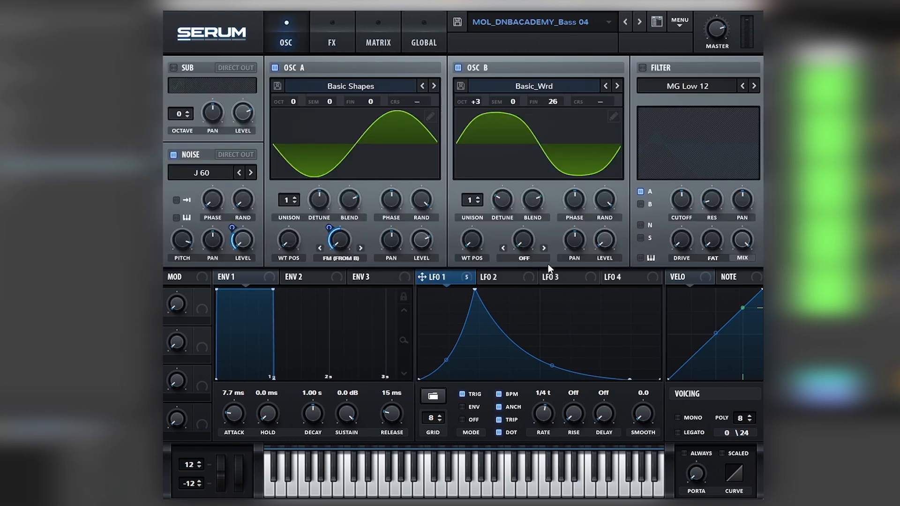
- Try oscillator B's octave setting, then reshape LFO 1 into two peaks with a shallow dip between them at a 1/2 rate
mouse_move(470, 102)
mouse_down()
mouse_move(474, 86)
mouse_move(471, 118)
mouse_move(473, 109)
mouse_up()
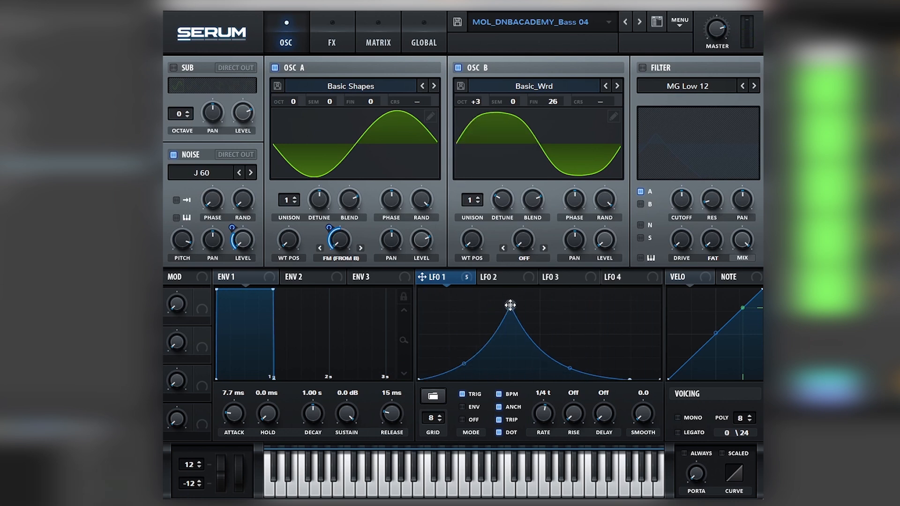
drag(512, 305, 460, 347)
drag(512, 329, 538, 411)
drag(510, 377, 508, 346)
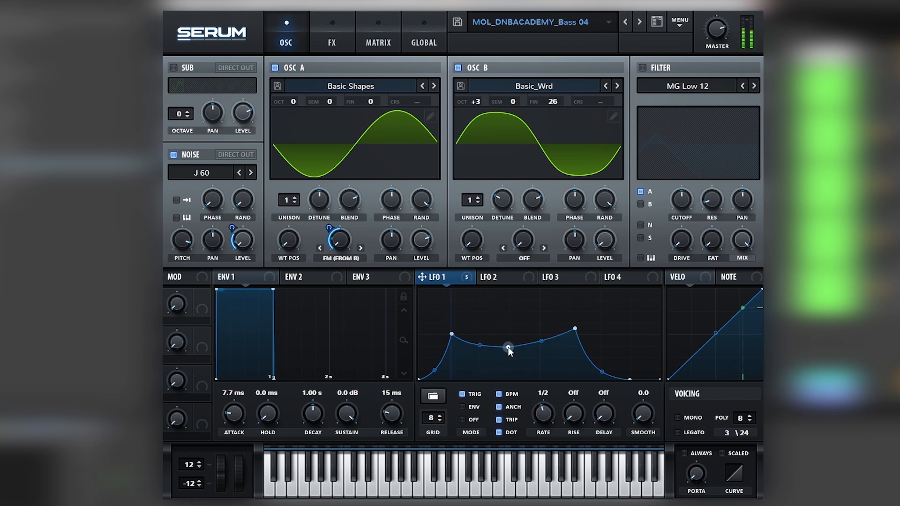
drag(452, 334, 450, 305)
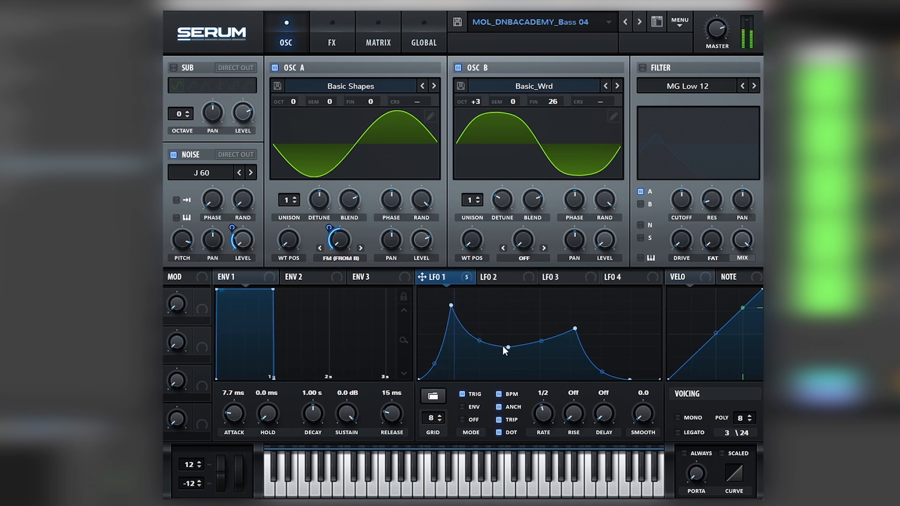
drag(508, 347, 506, 331)
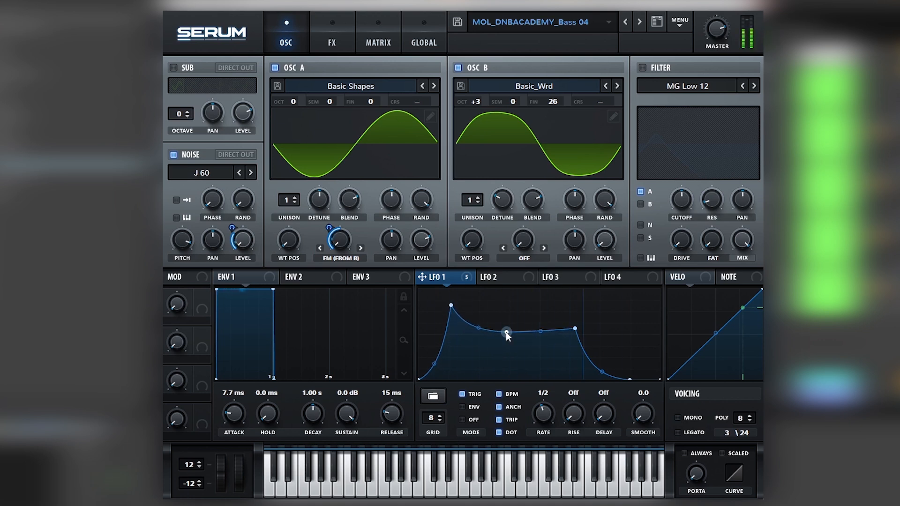
- Audition the pack's following presets one by one, from MOL_DNBACADEMY_Bass 05 through MOL_DNBACADEMY_Bass 11
click(318, 35)
click(302, 35)
click(640, 21)
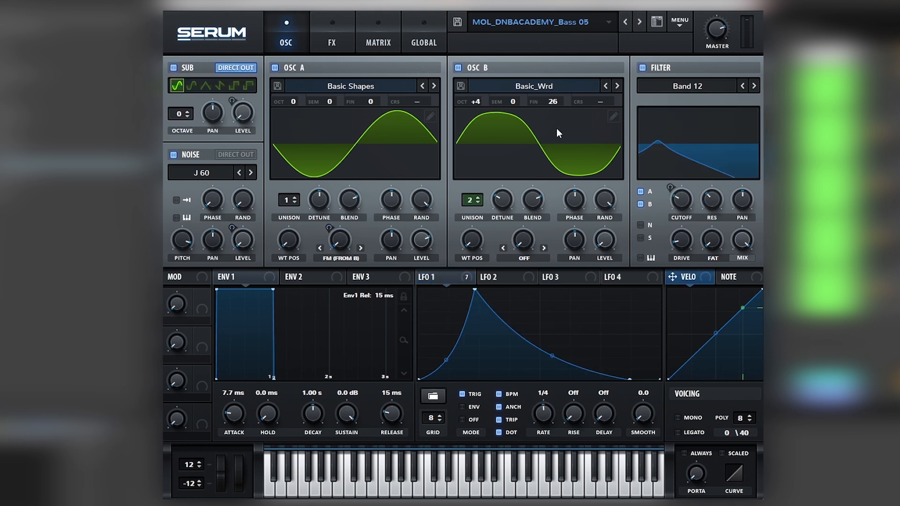
click(640, 21)
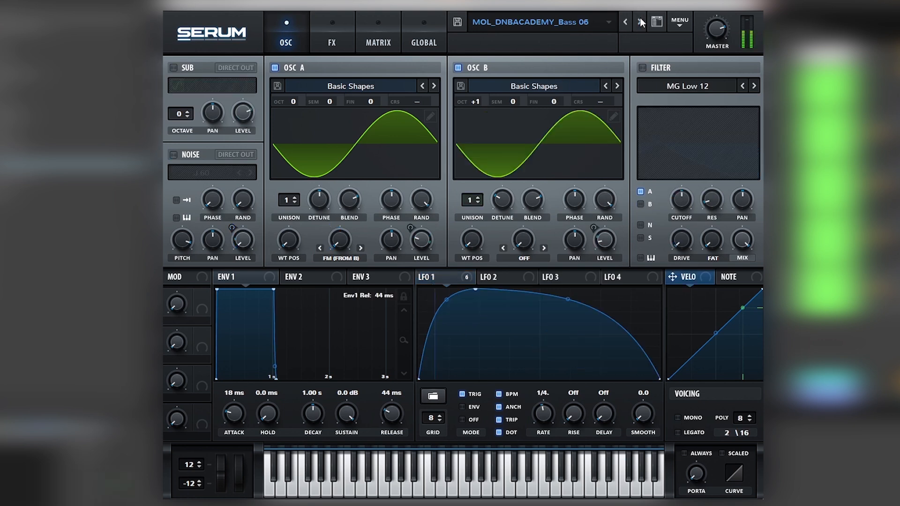
click(640, 21)
click(640, 21)
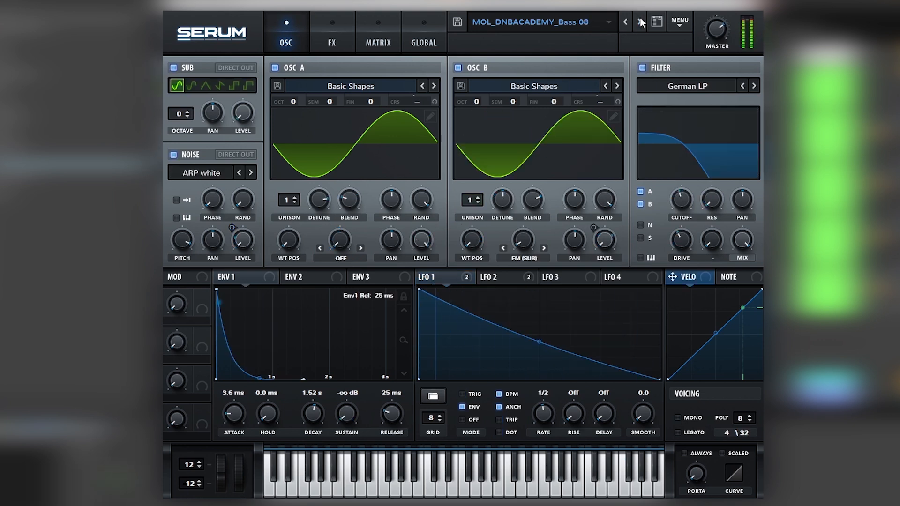
click(640, 21)
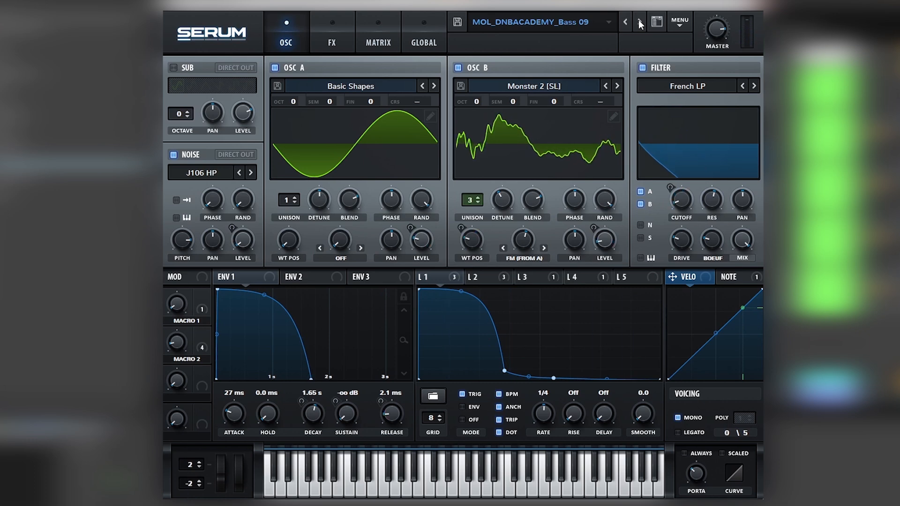
click(640, 22)
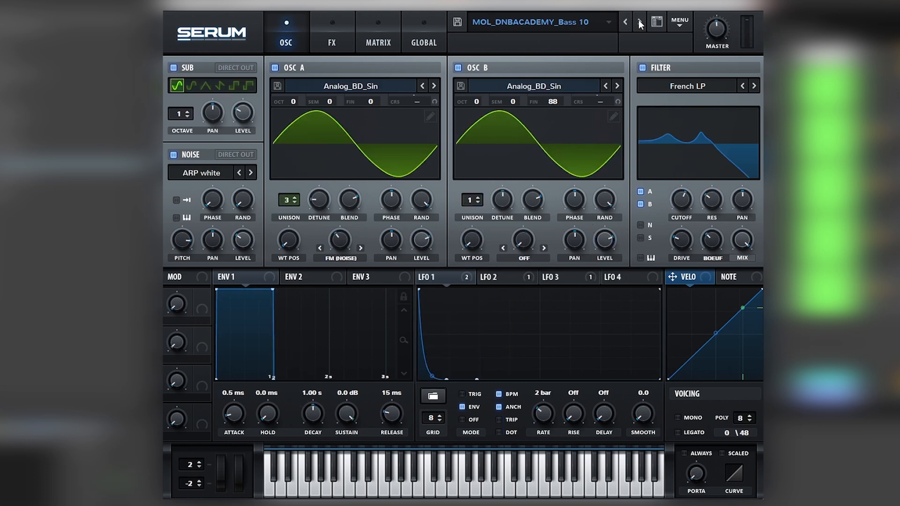
click(640, 23)
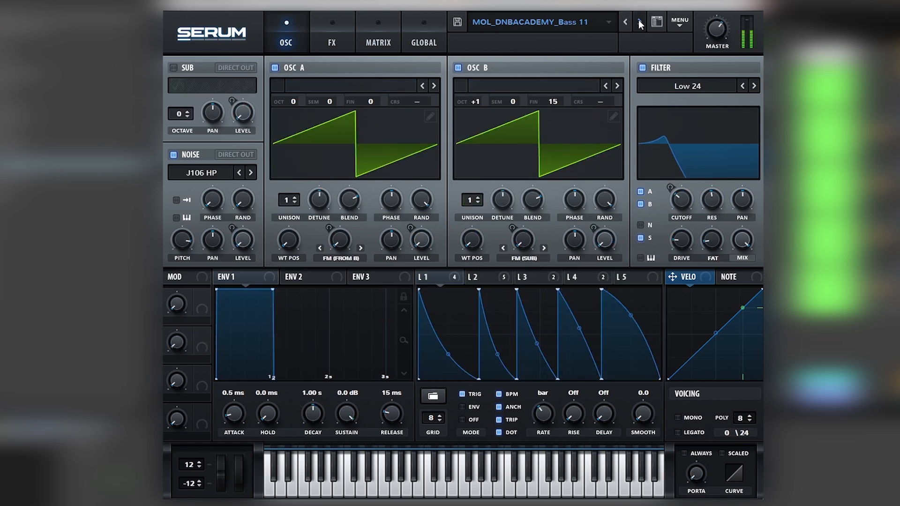
- Audition the pack's next presets one by one, from MOL_DNBACADEMY_Bass 12 through MOL_DNBACADEMY_Bass 19
click(640, 23)
click(640, 23)
click(640, 22)
click(640, 22)
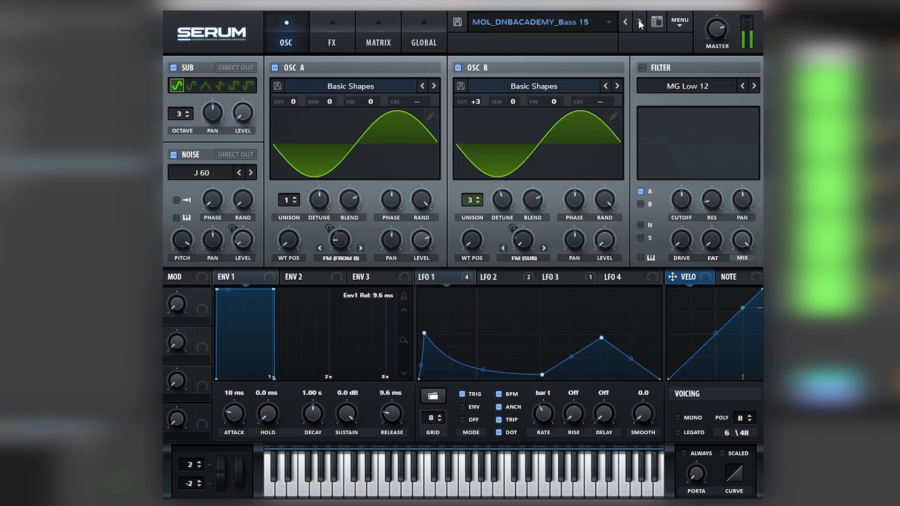
click(640, 23)
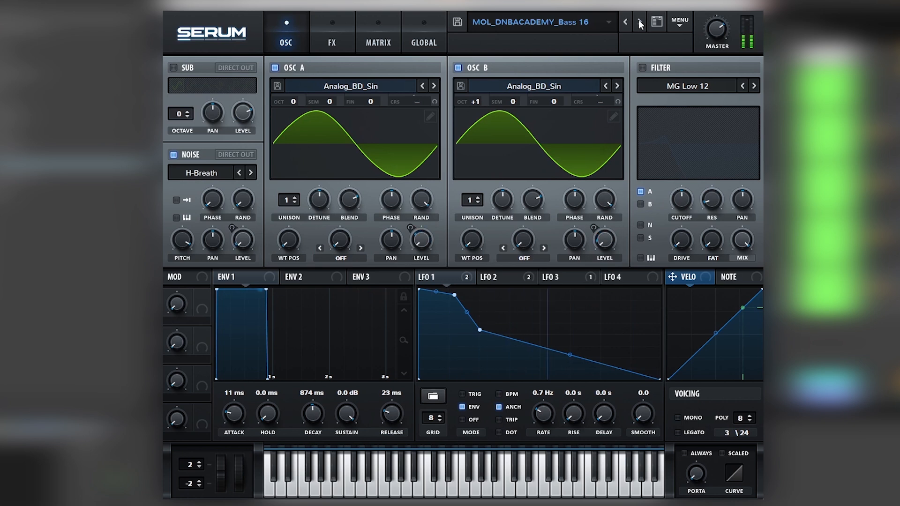
click(640, 23)
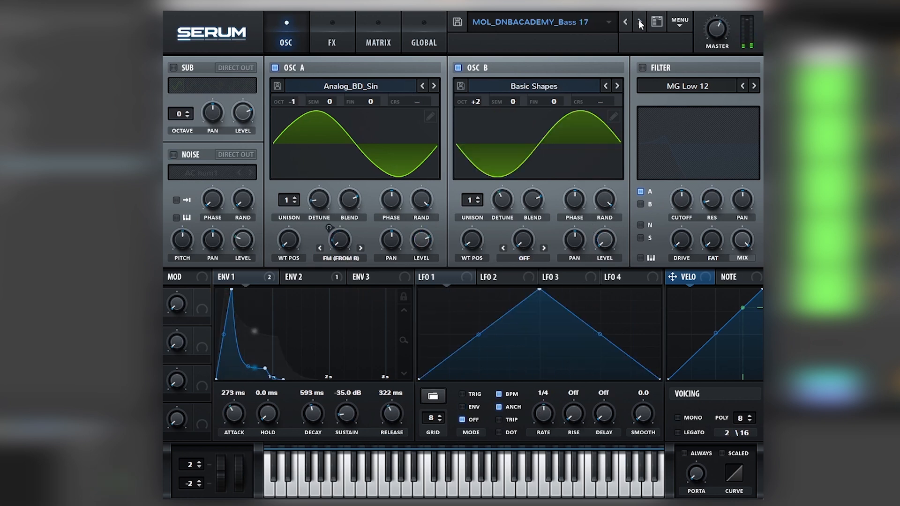
click(640, 23)
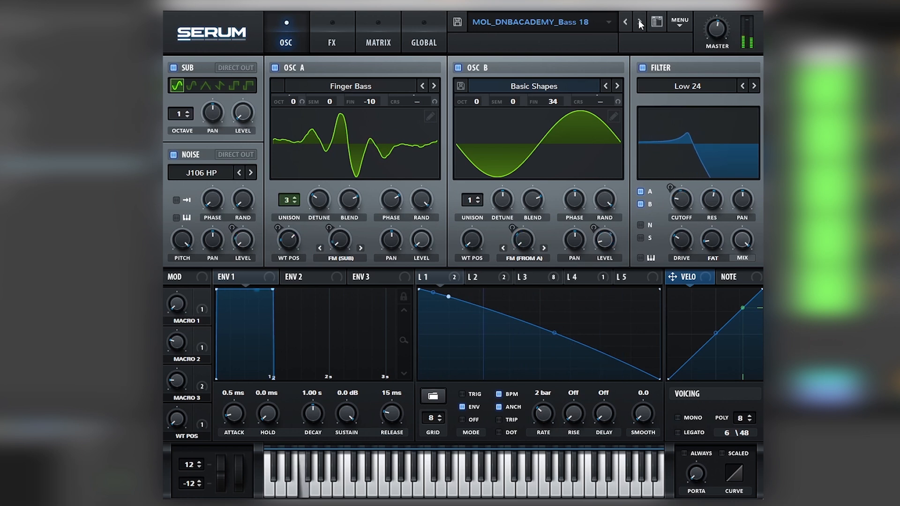
click(640, 23)
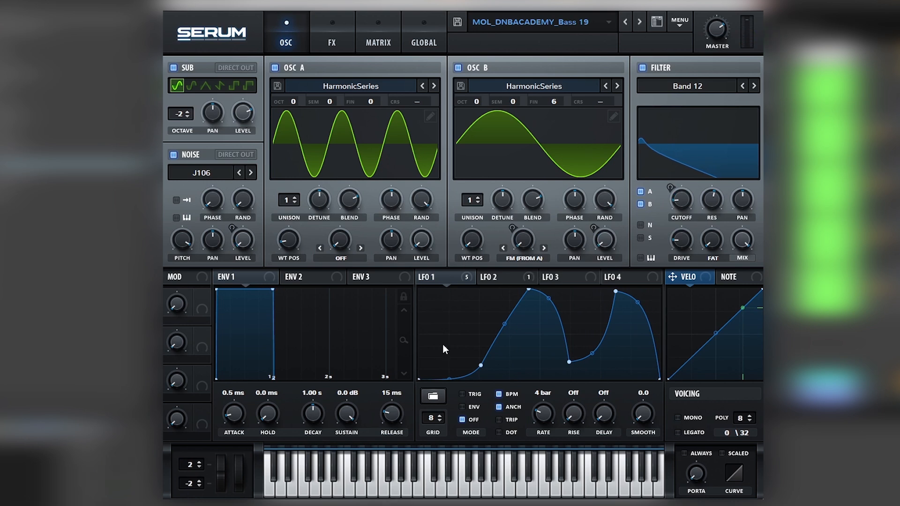
- Move the first low point of LFO 1's rising curve slightly earlier and display LFO 2's shape
mouse_move(477, 368)
mouse_down()
mouse_move(438, 367)
mouse_move(468, 368)
mouse_up()
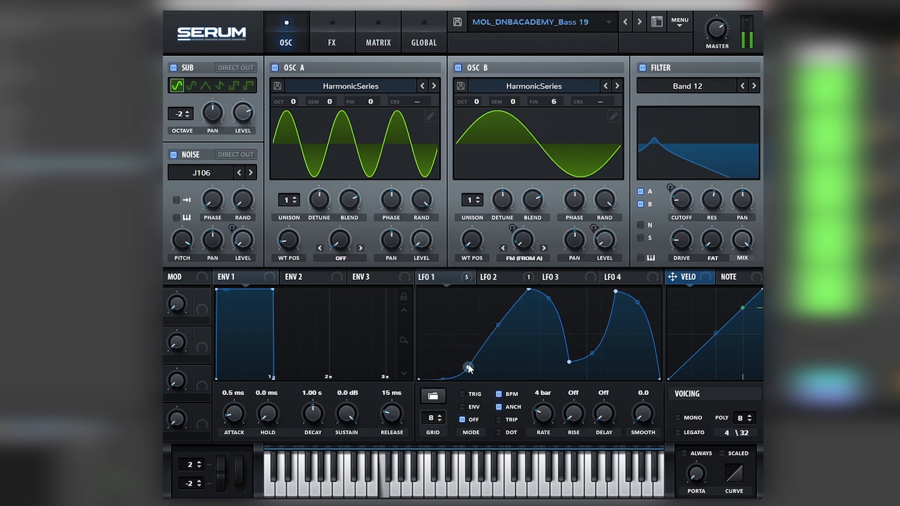
click(487, 276)
- Move Flanger and Compressor directly below Distortion in the effects chain, and leave only Distortion enabled
click(341, 37)
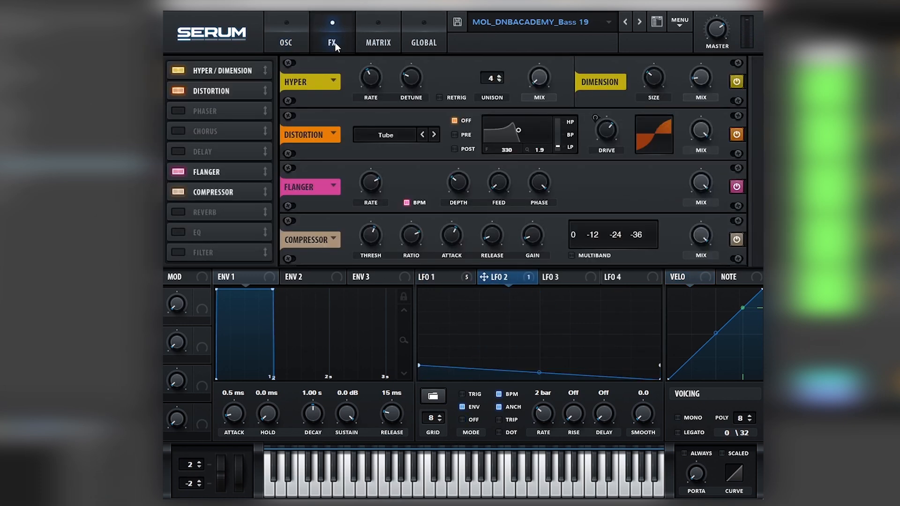
drag(199, 176, 215, 128)
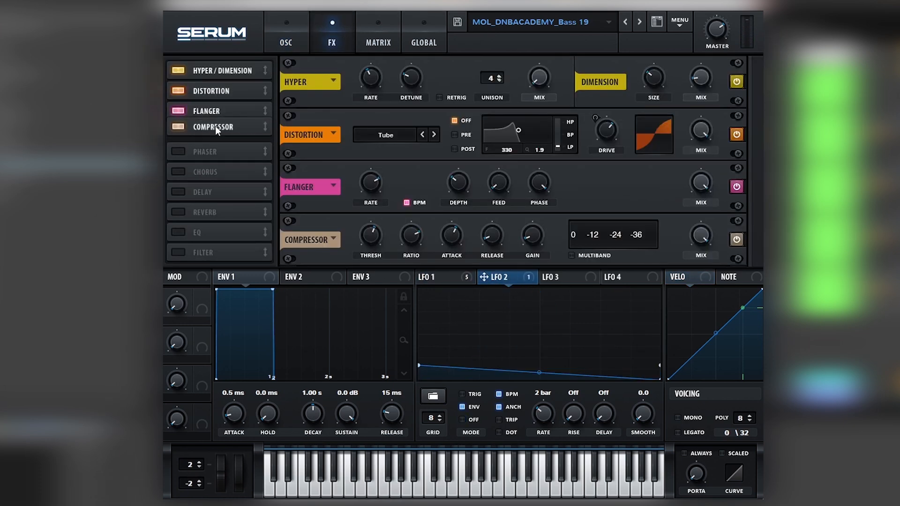
click(176, 131)
click(176, 111)
click(177, 90)
click(178, 71)
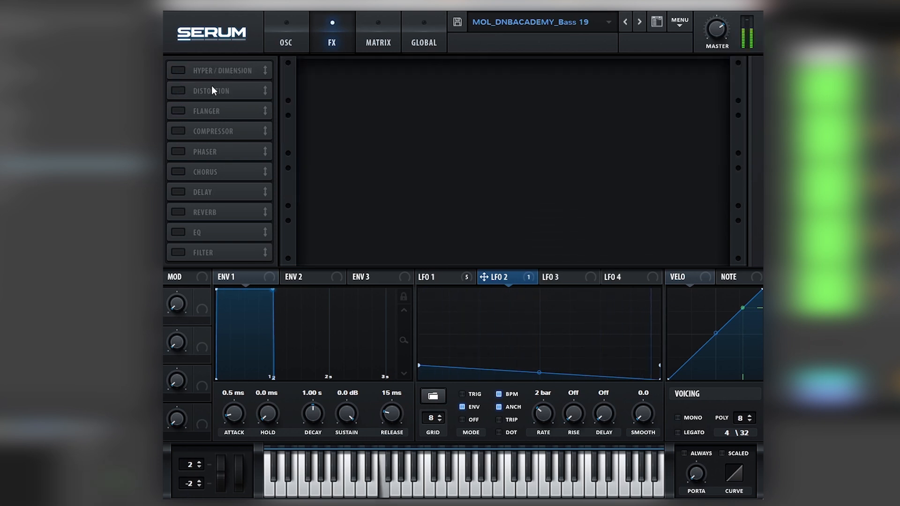
click(178, 90)
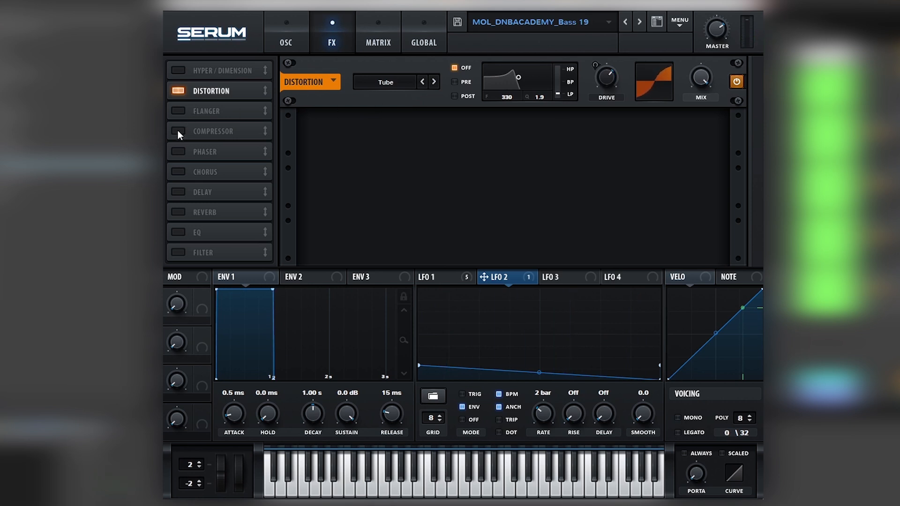
- Isolate oscillator A by switching off the filter, oscillator B, the noise and the sub
click(291, 21)
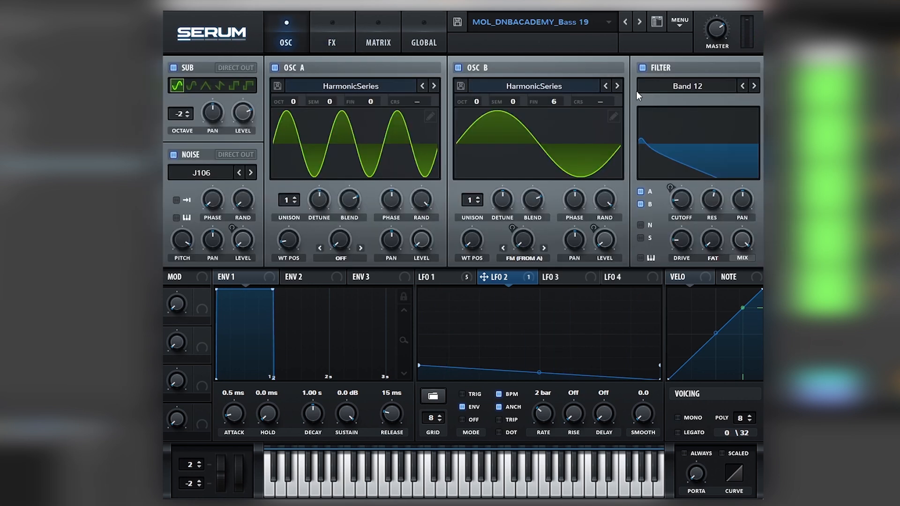
click(655, 68)
click(458, 68)
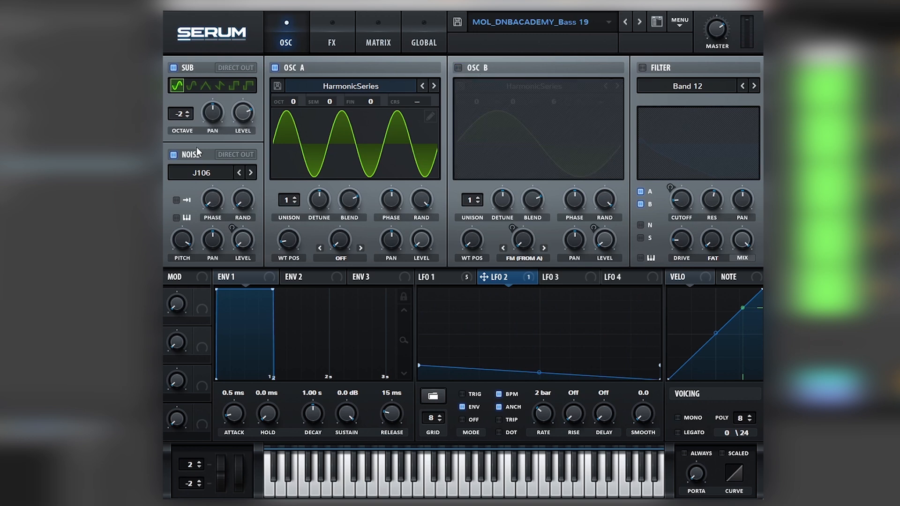
click(173, 155)
click(173, 67)
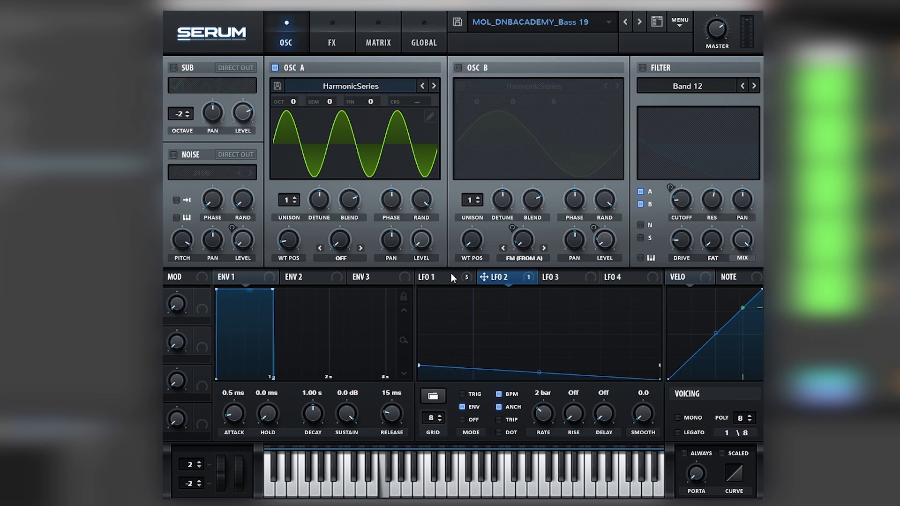
- Display LFO 1 and switch oscillator B, the filter, the noise and the sub back on one by one
click(432, 277)
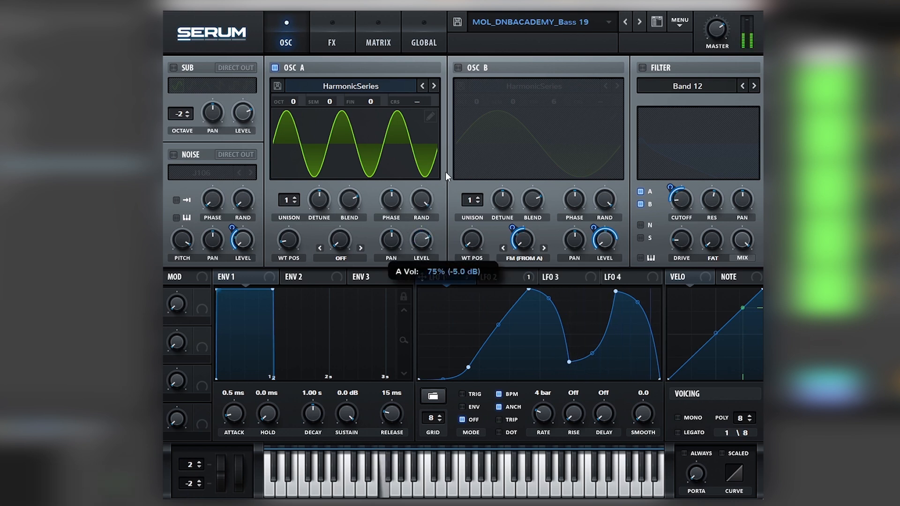
click(458, 68)
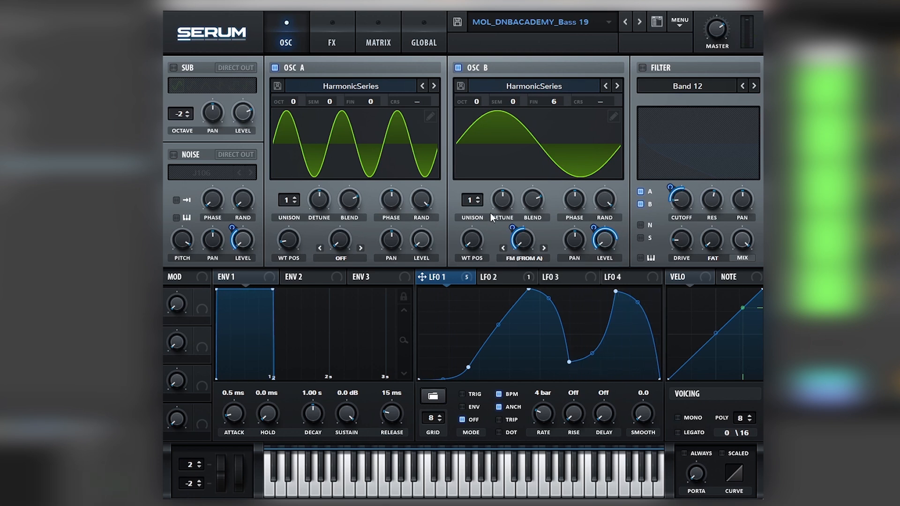
click(642, 67)
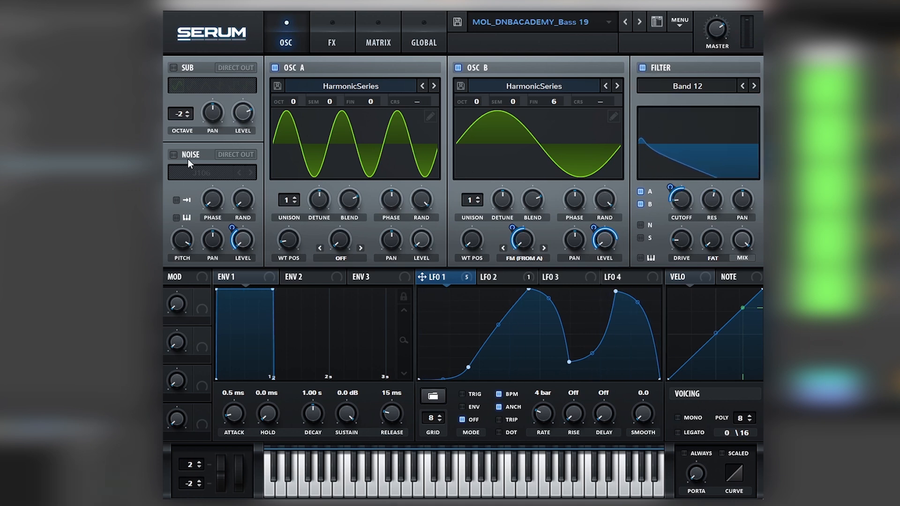
click(174, 154)
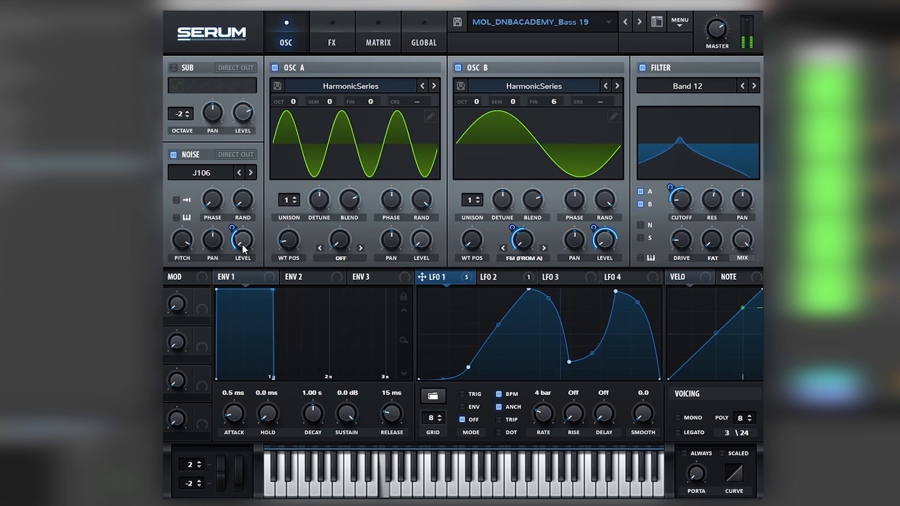
click(190, 69)
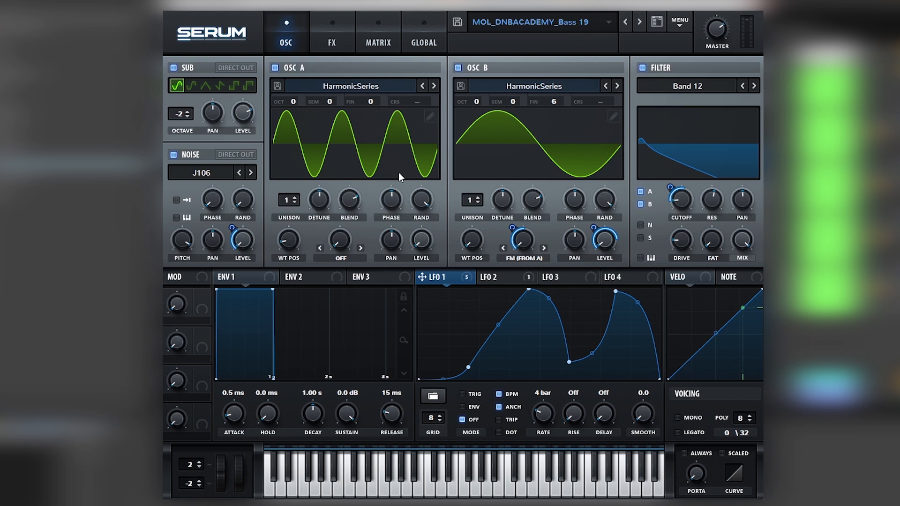
- Check LFO 1's modulation of the distortion drive, and lower the filter's cutoff slightly
click(331, 46)
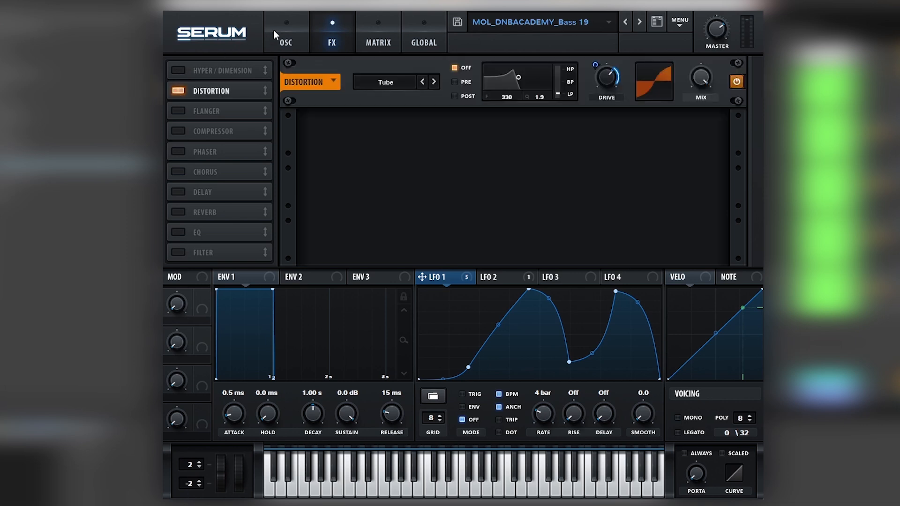
click(274, 38)
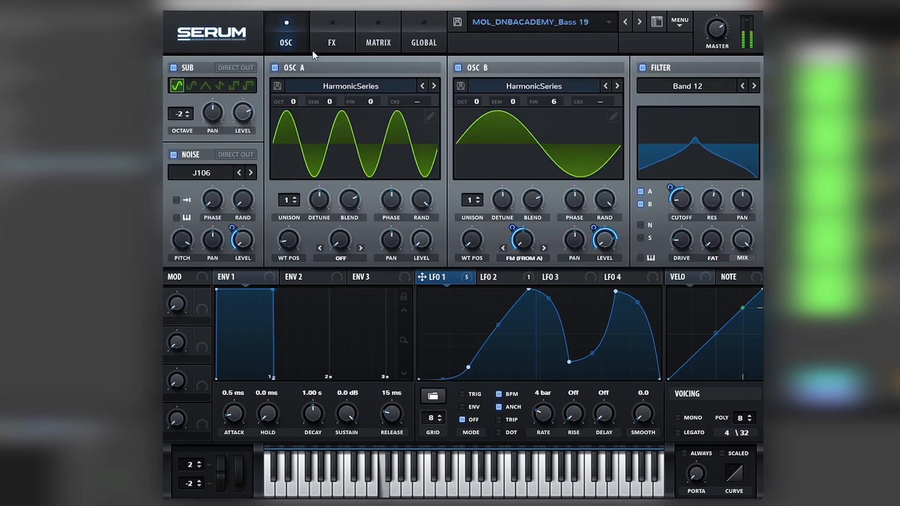
mouse_move(694, 181)
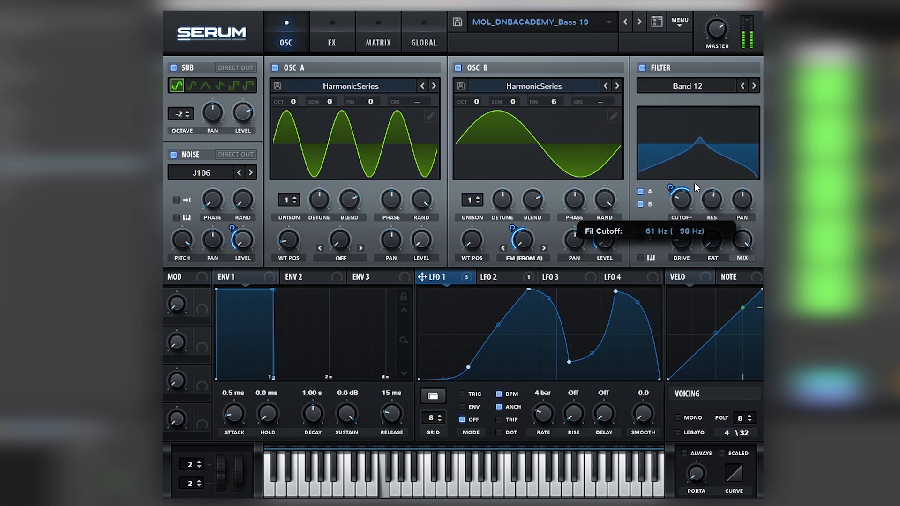
drag(694, 183, 692, 198)
- Re-enable Hyper/Dimension and Flanger, and try the flanger's rate at 1/2 before raising it above its original setting
click(332, 31)
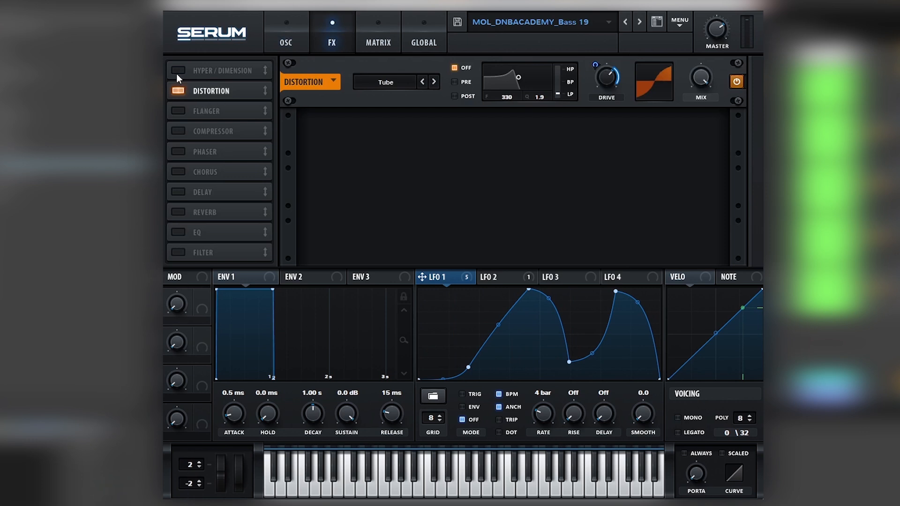
click(176, 113)
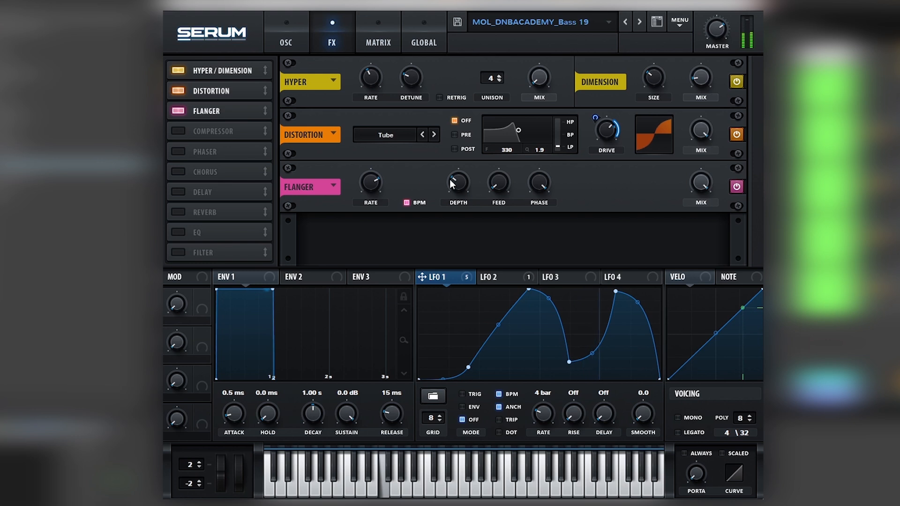
mouse_move(372, 184)
drag(373, 184, 371, 195)
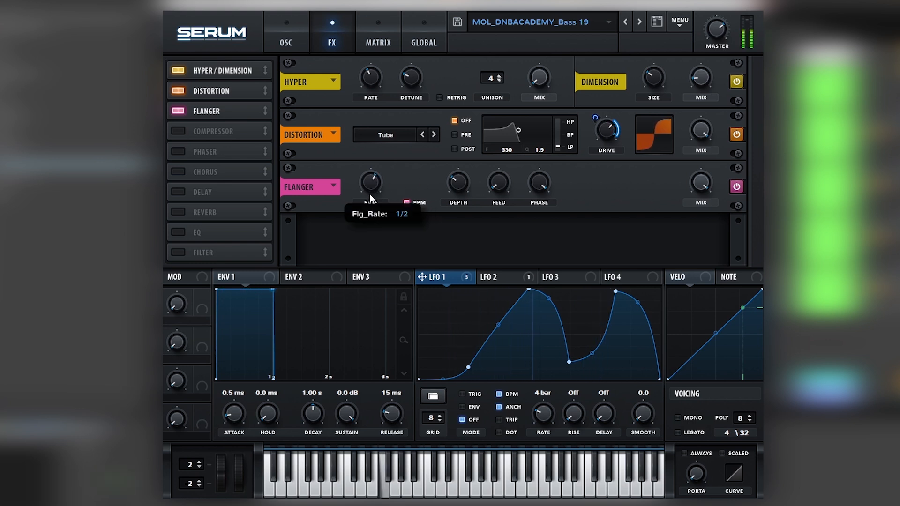
drag(370, 197, 371, 176)
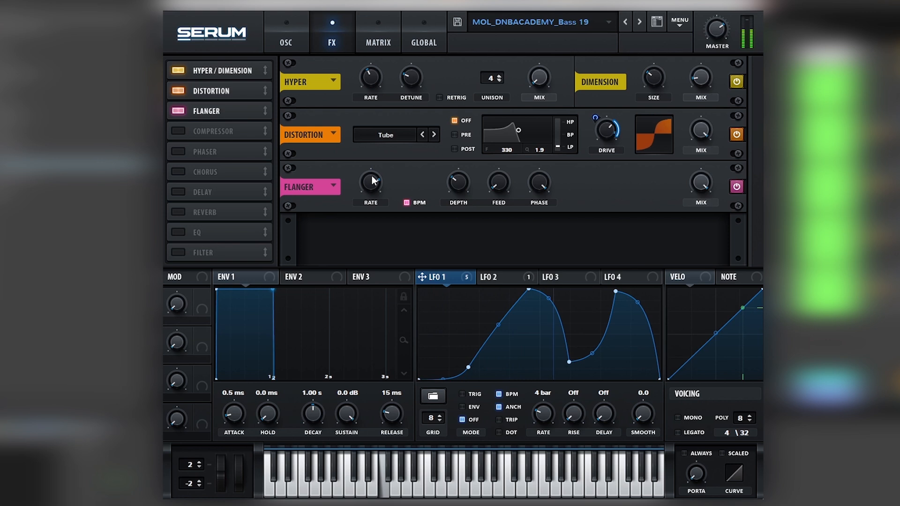
drag(372, 176, 371, 174)
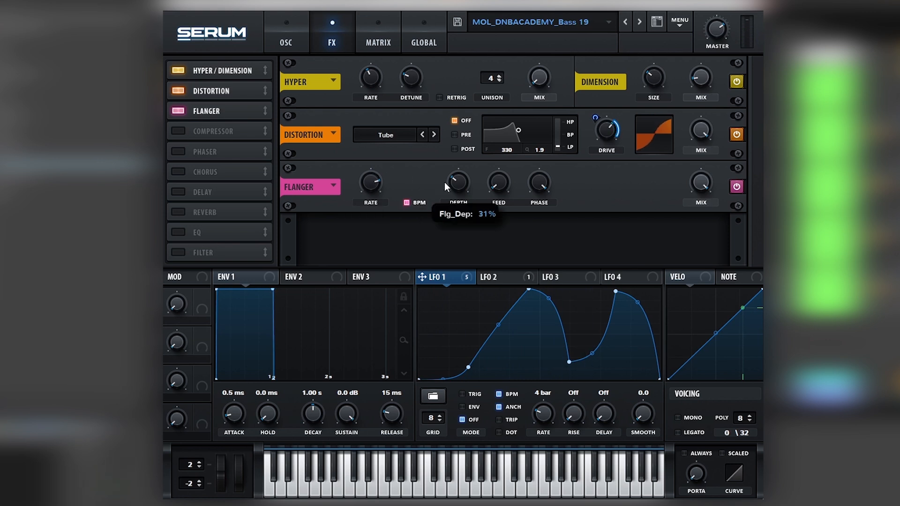
- Raise the flanger's depth, and try its feedback at 36% before bringing it back down
drag(444, 181, 463, 154)
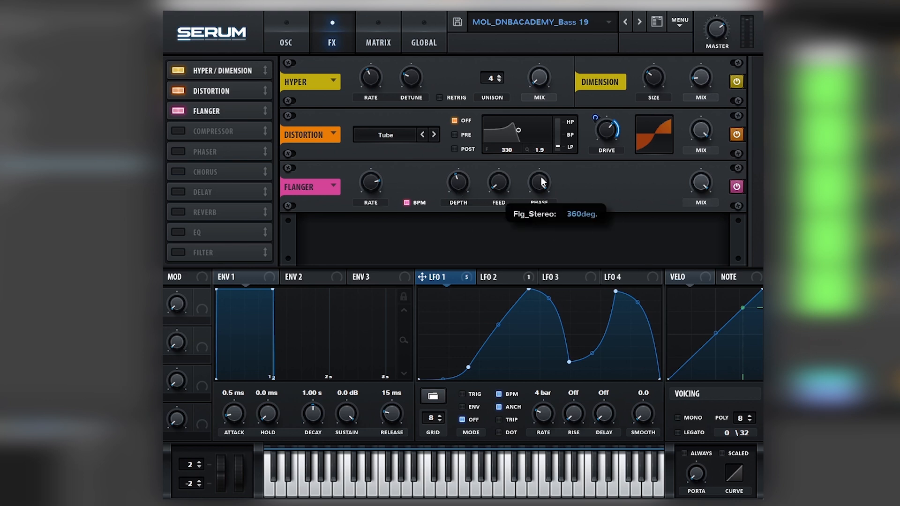
drag(506, 182, 525, 159)
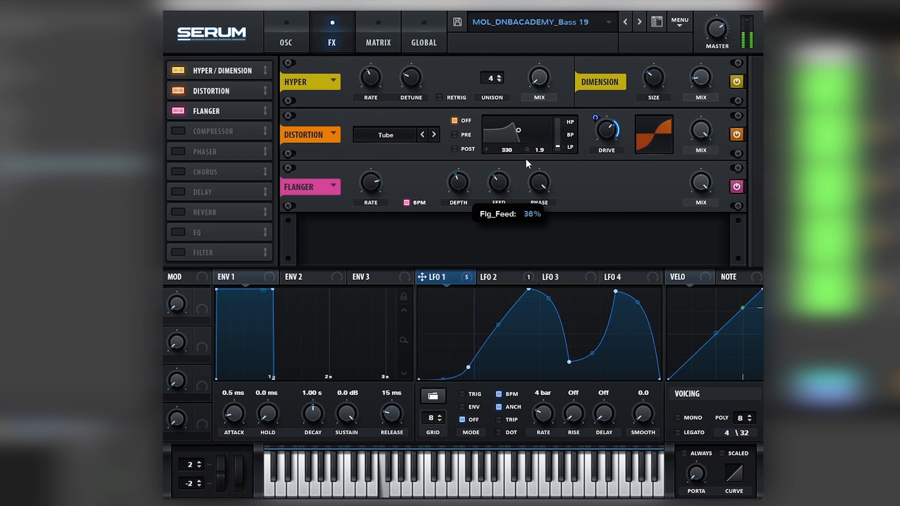
drag(525, 159, 525, 209)
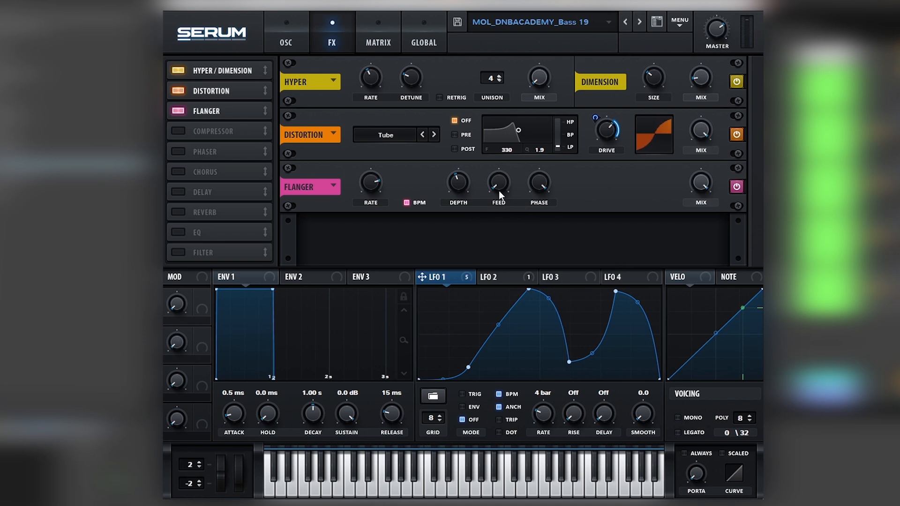
- Try the flanger's stereo phase at lower settings around 224 degrees and leave it below 360 degrees
drag(541, 186, 535, 207)
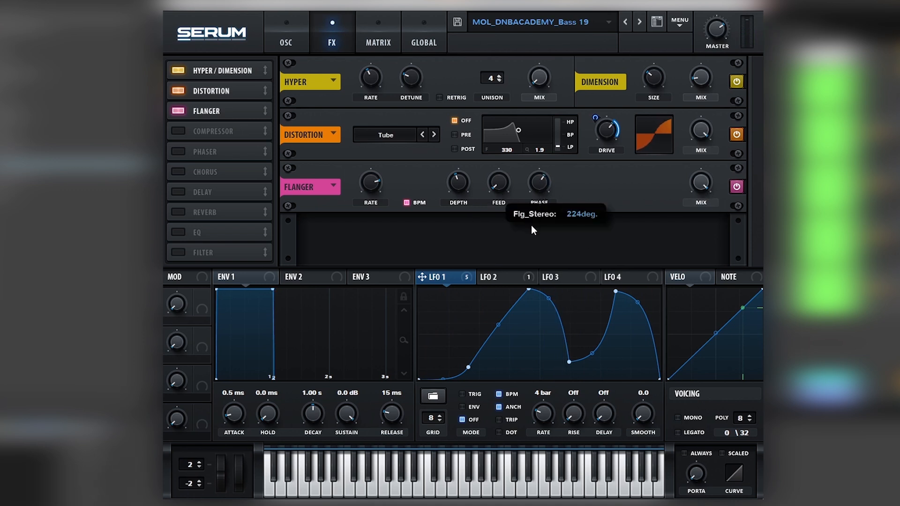
drag(525, 246, 540, 186)
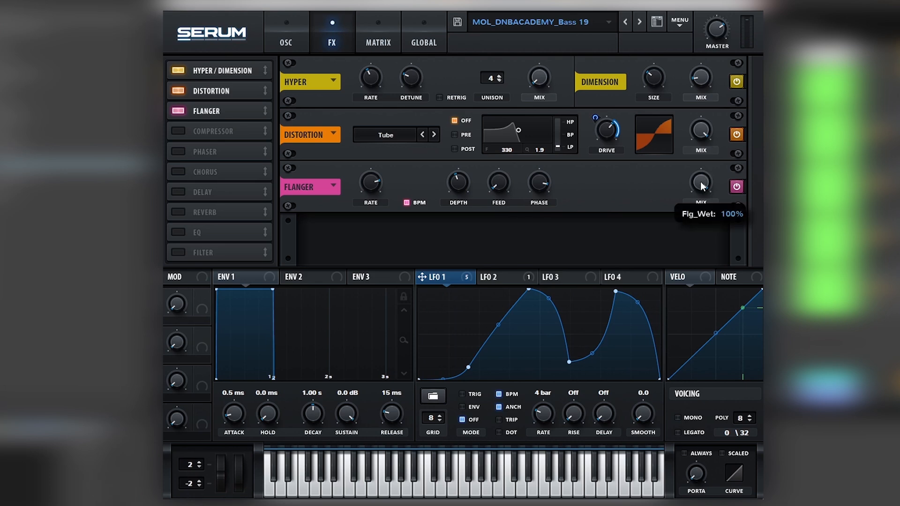
click(293, 42)
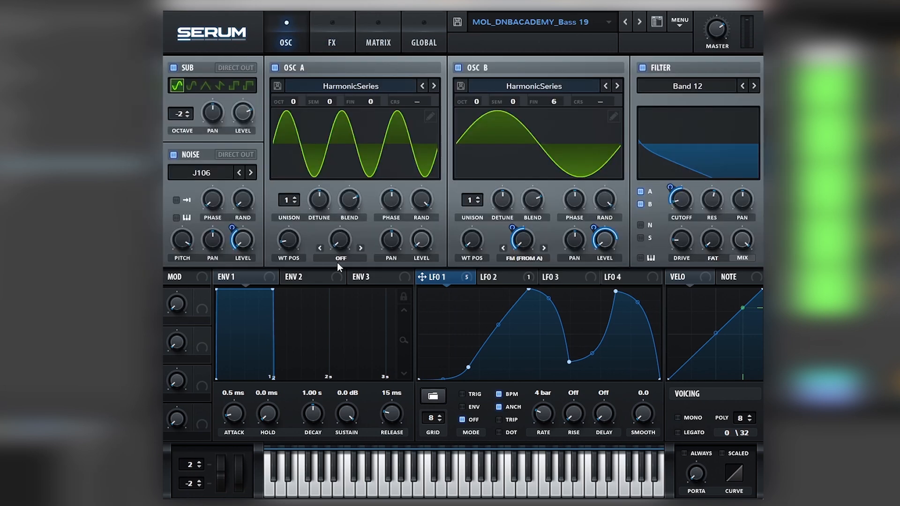
click(328, 43)
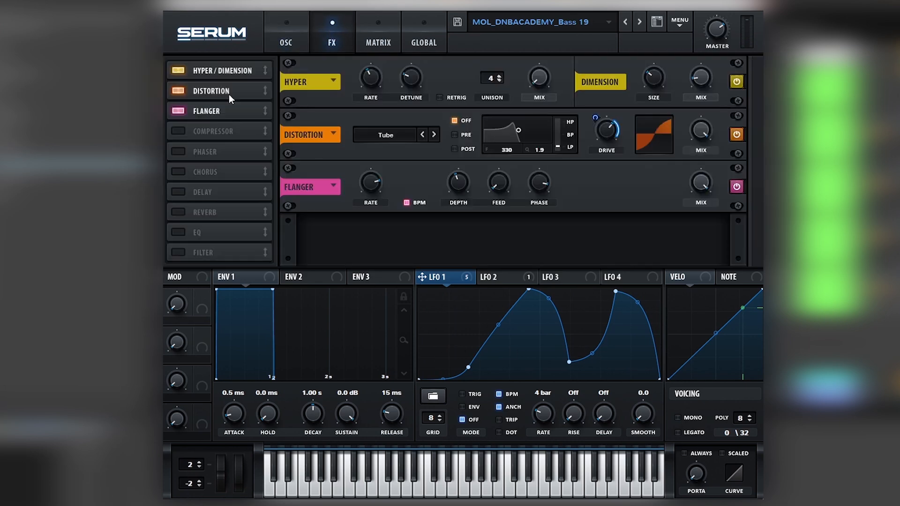
click(283, 45)
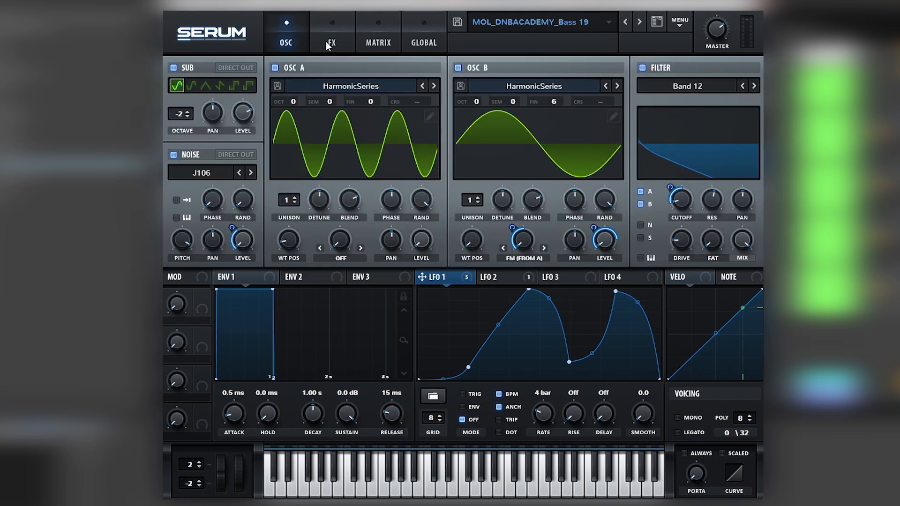
click(337, 45)
click(302, 40)
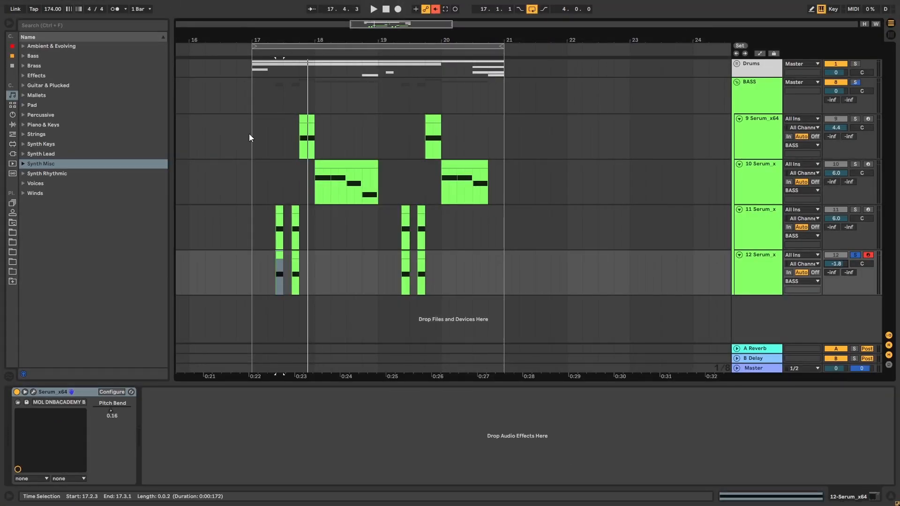
- Delete the soloed Serum track 12 from the BASS group
drag(251, 136, 268, 131)
drag(488, 226, 504, 226)
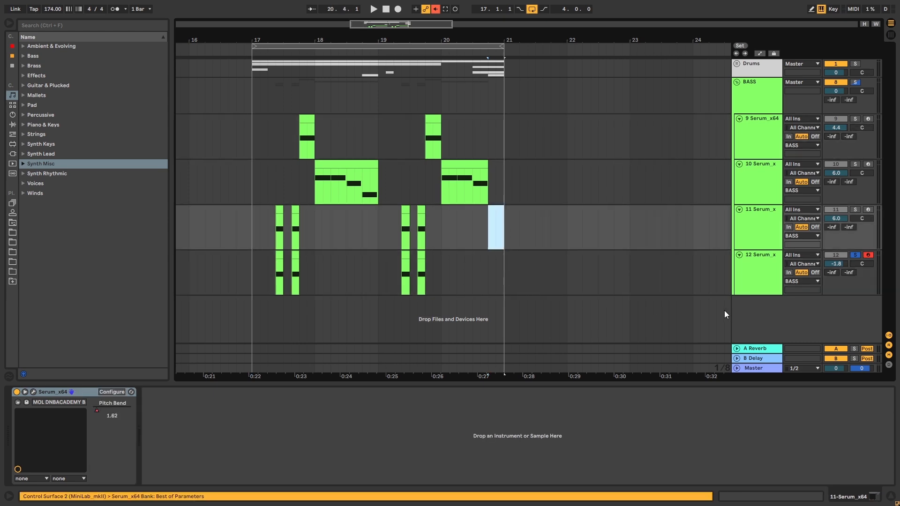
click(763, 268)
key(Delete)
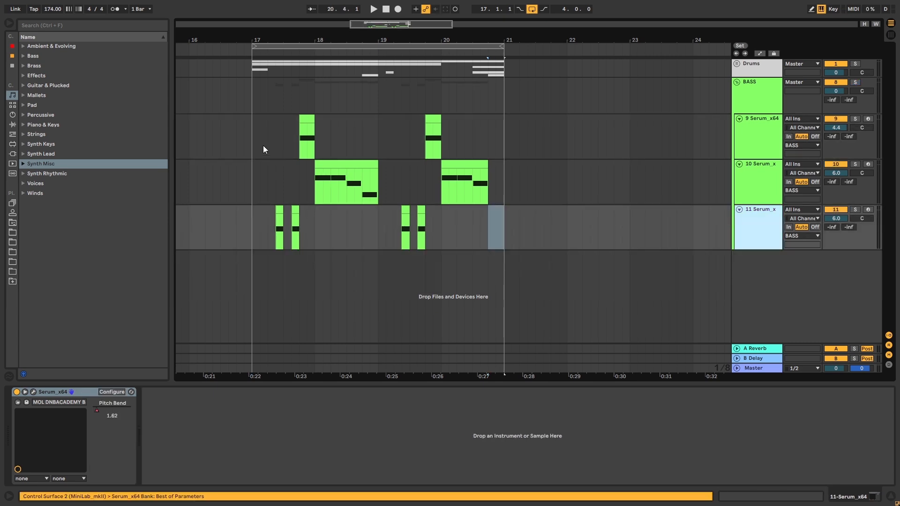
- Play the loop from bar 17 and locate the gaps in the bass arrangement around bars 17, 19 and 20
click(249, 133)
key(space)
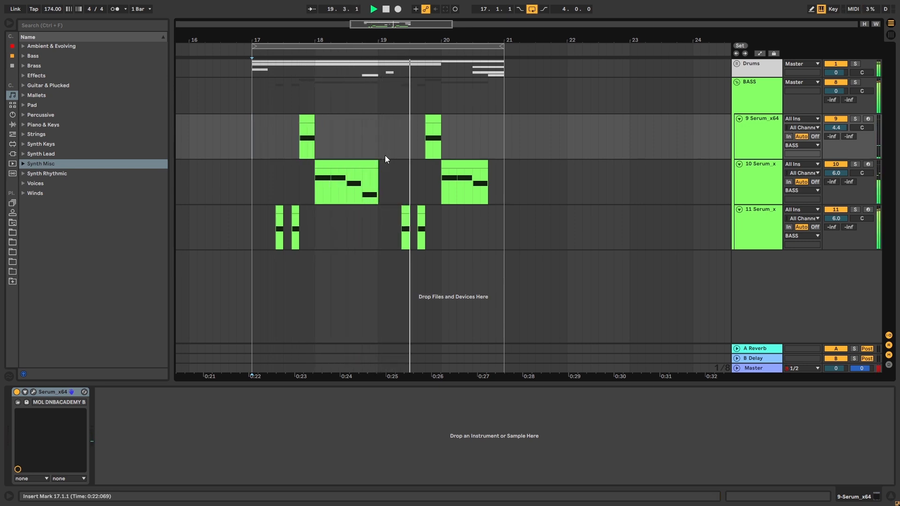
key(space)
drag(253, 137, 262, 136)
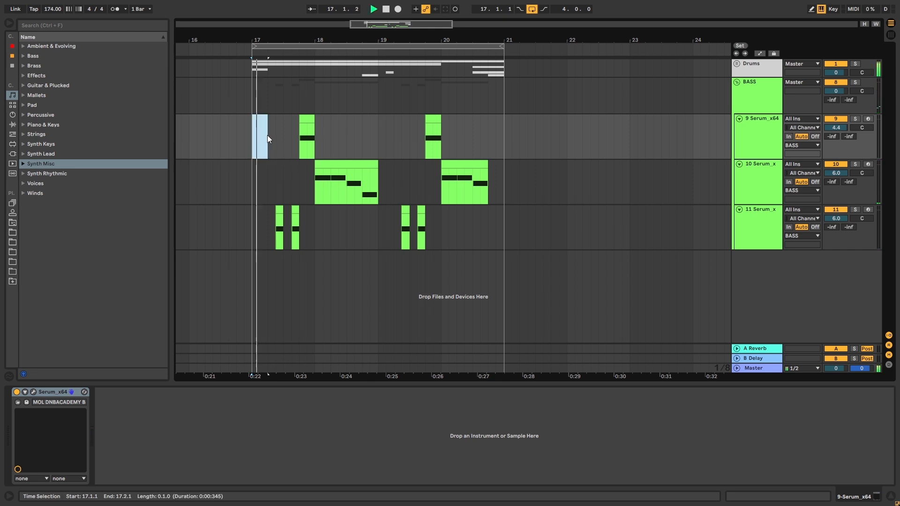
click(376, 144)
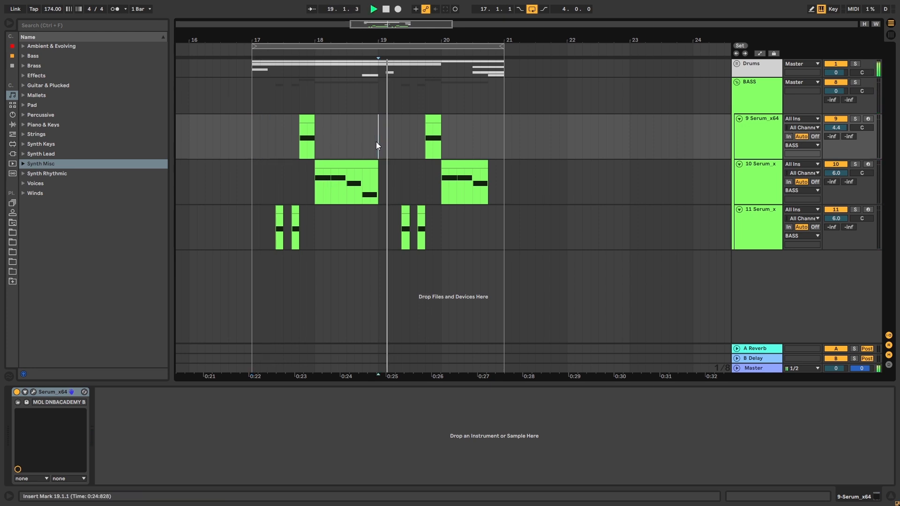
click(491, 176)
key(space)
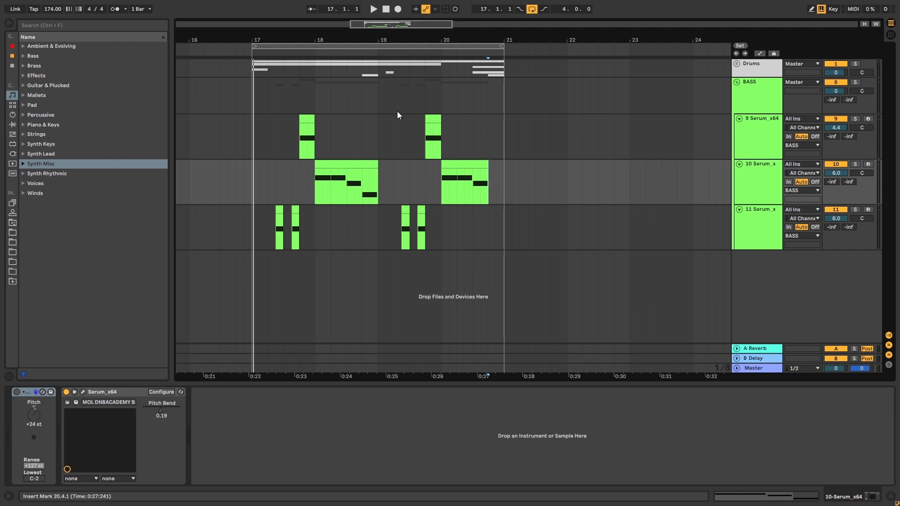
- Insert a MIDI track below track 9 in the BASS group and paste the Serum instrument onto it
click(736, 133)
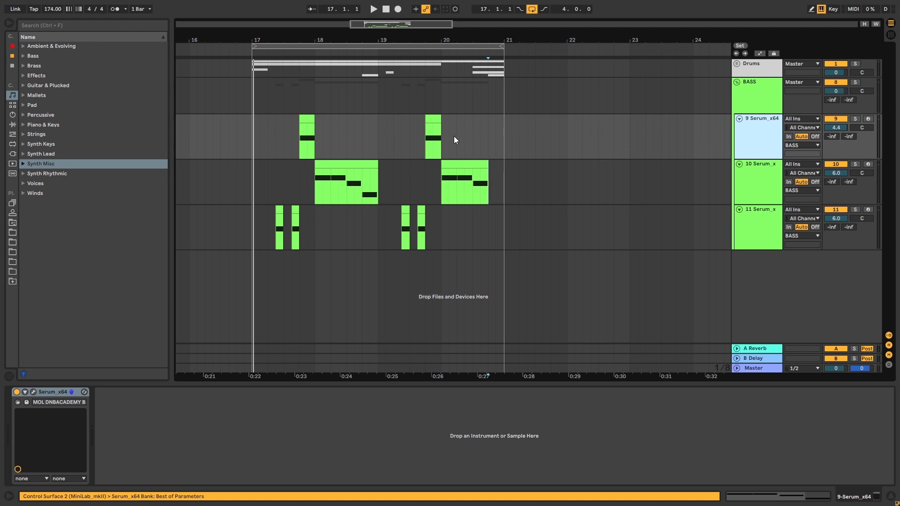
key(ctrl+shift+t)
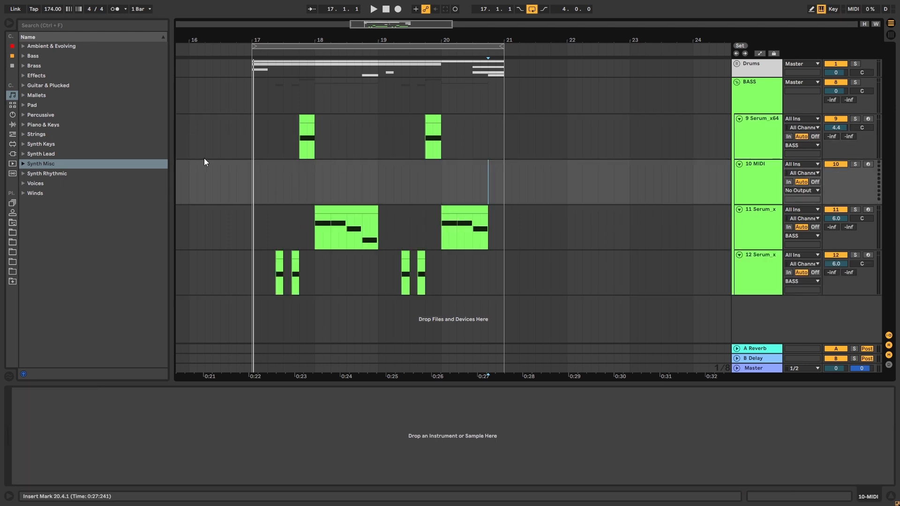
click(746, 156)
click(264, 173)
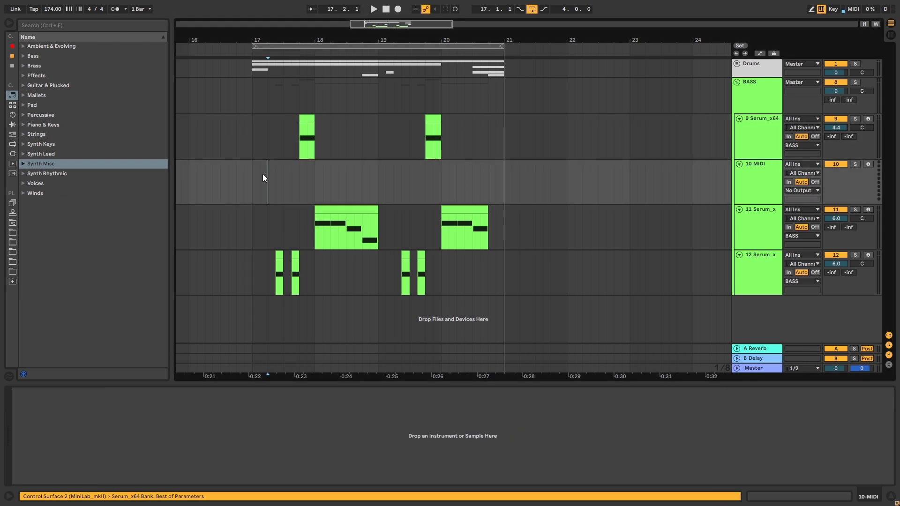
key(ctrl+v)
- Create a one-beat MIDI clip at bar 17 on the new Serum track and copy the bass note from track 9 into it
click(302, 148)
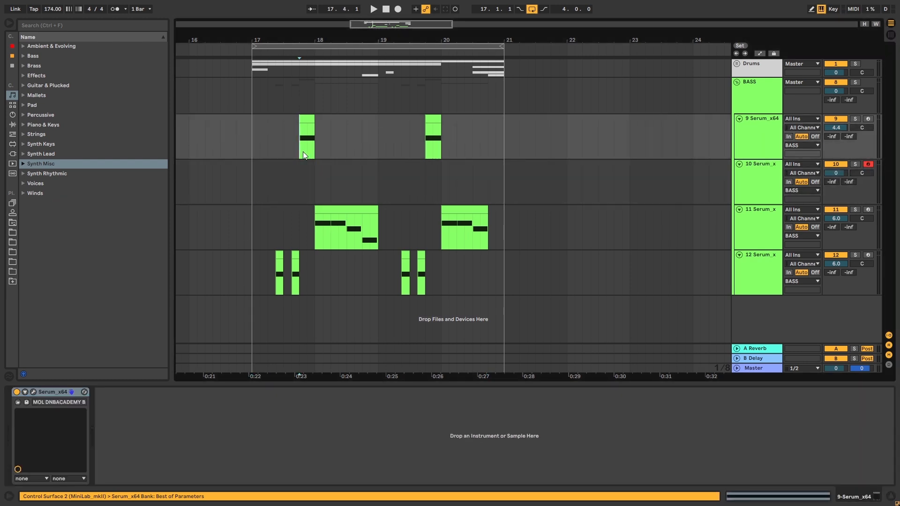
click(305, 218)
click(283, 273)
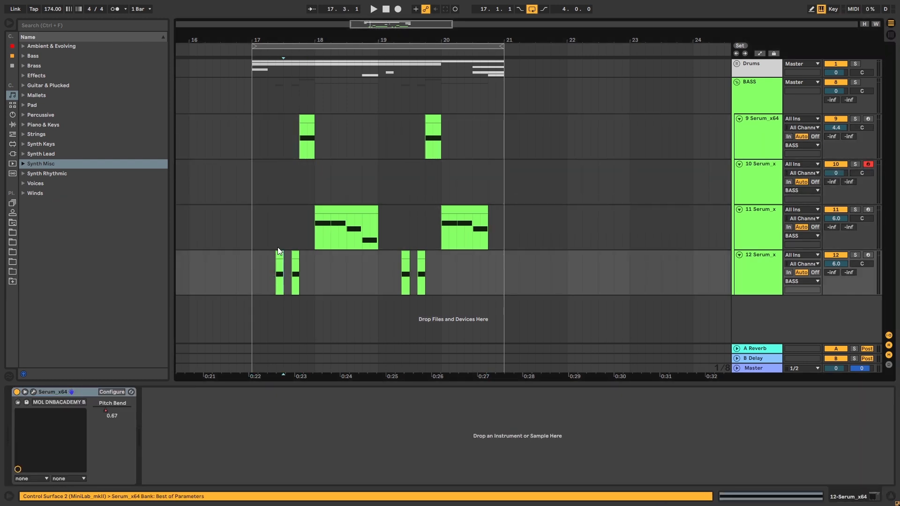
click(281, 225)
click(283, 136)
drag(252, 169, 266, 167)
key(ctrl+shift+m)
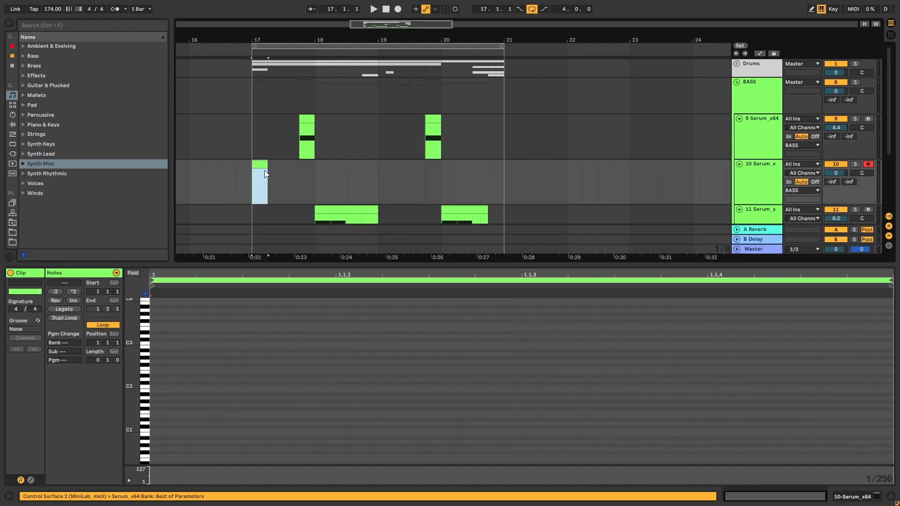
drag(312, 130, 263, 174)
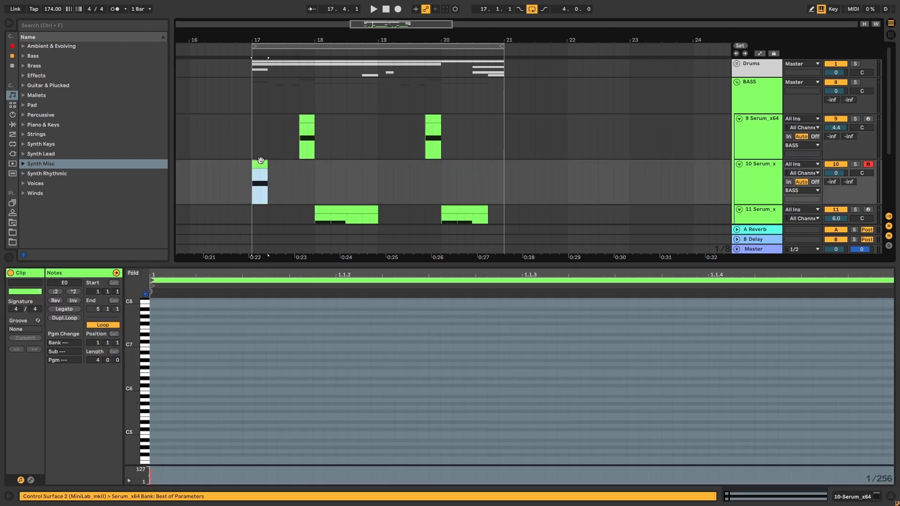
- Solo the new Serum track, open its Serum instance and initialize the preset
click(855, 164)
key(shift+Tab)
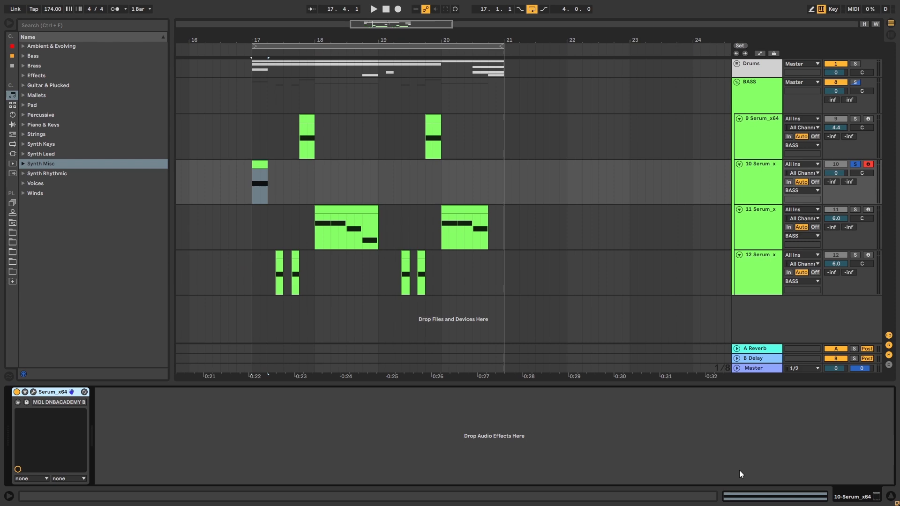
click(33, 392)
click(634, 34)
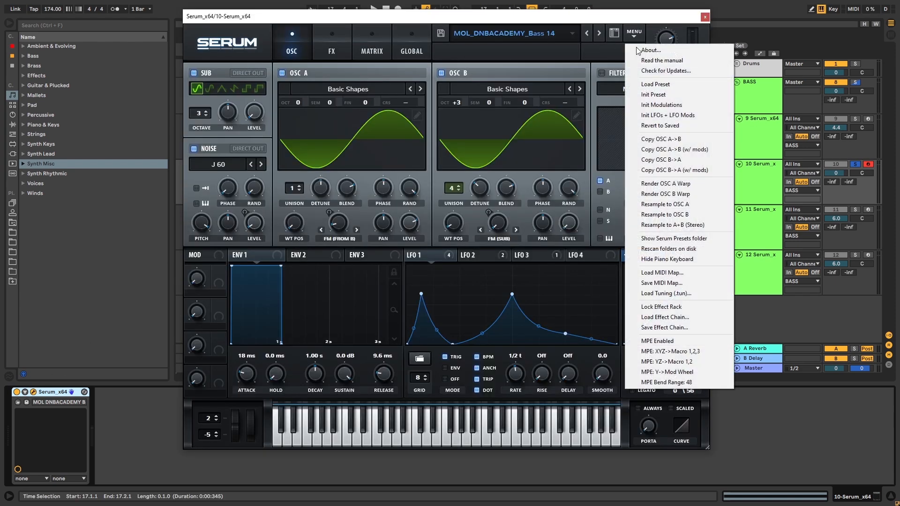
click(652, 95)
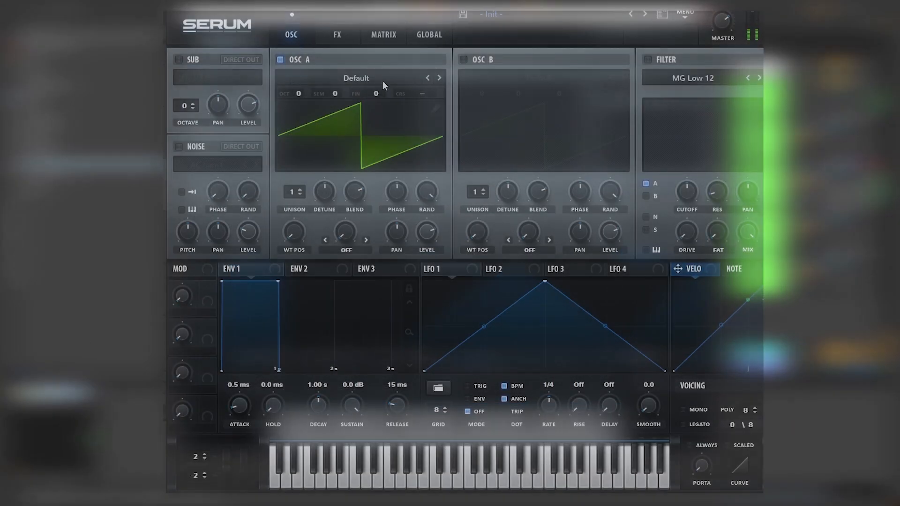
- Load the Basic Shapes wavetable into Osc A
click(355, 90)
mouse_move(341, 115)
click(436, 166)
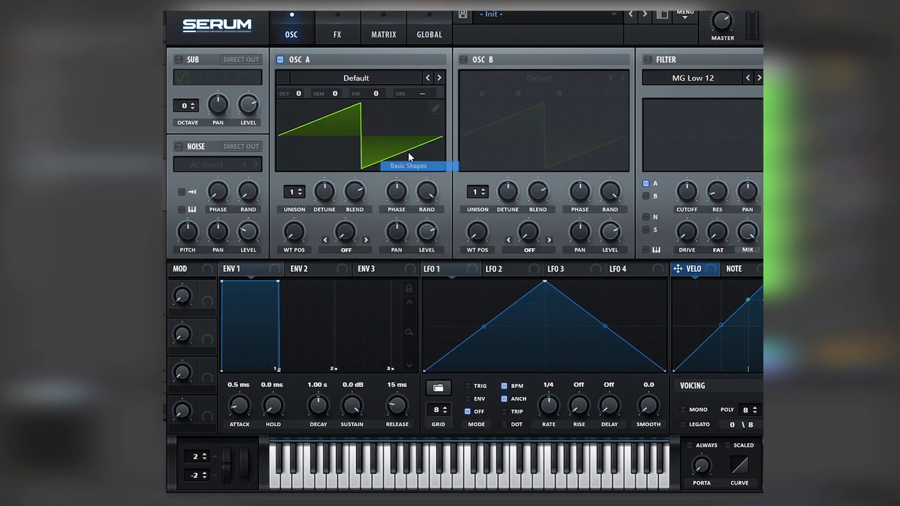
- Enable Osc B with the analog Basic_Cjw wavetable, and switch on the Sub and Noise oscillators
click(471, 60)
click(492, 78)
mouse_move(530, 117)
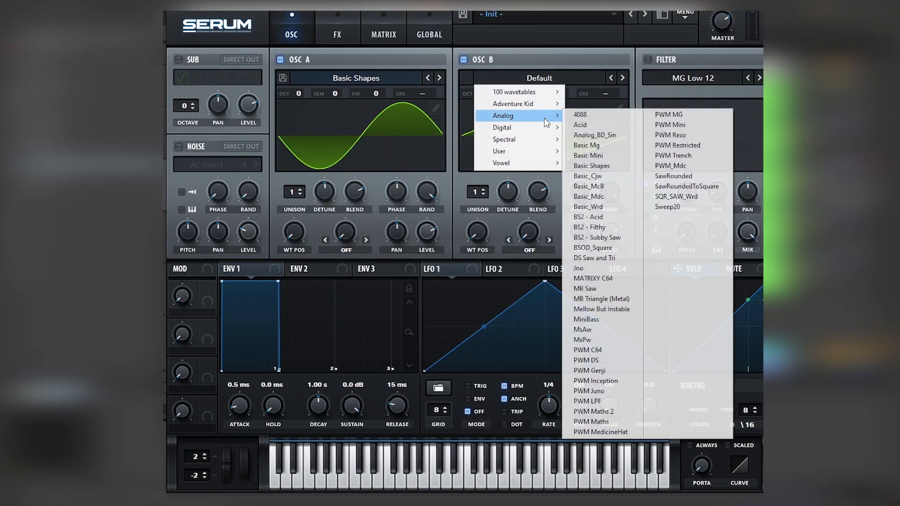
click(598, 177)
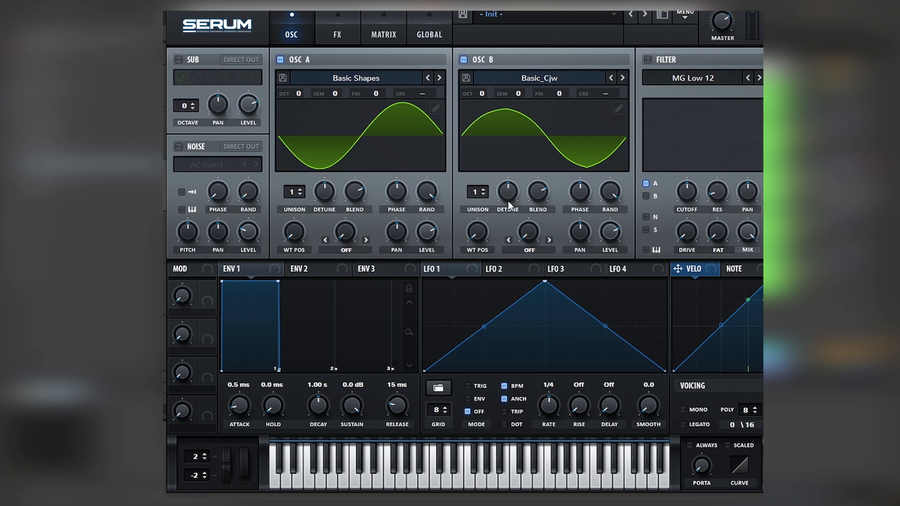
click(179, 59)
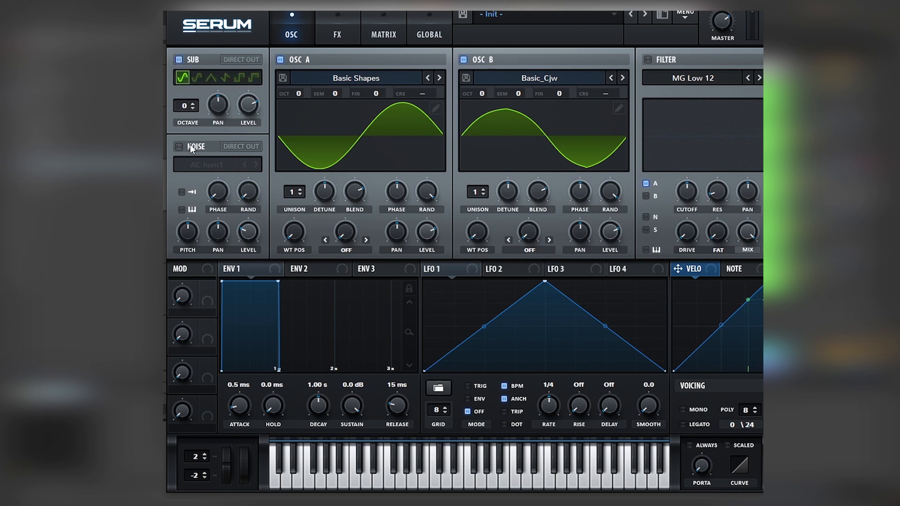
click(179, 146)
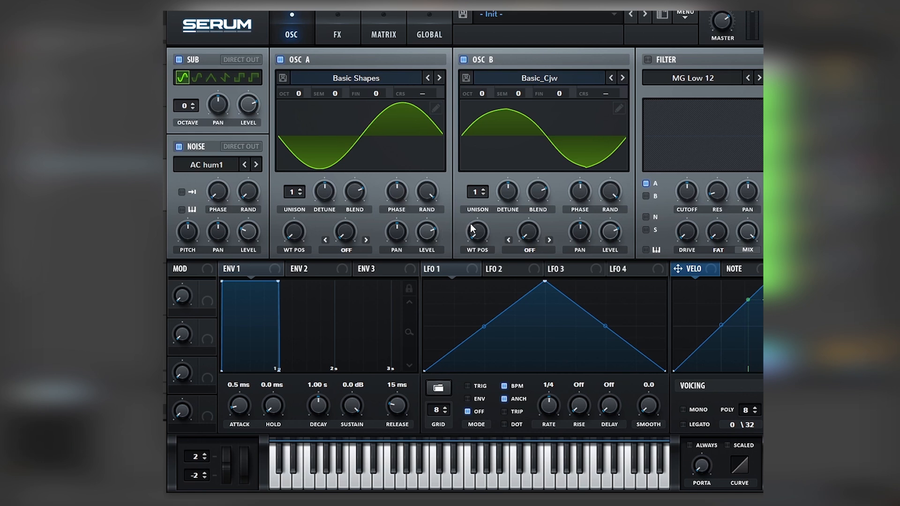
- Set Osc A's warp mode to FM (from B) and raise Osc B's octave to +3
click(347, 253)
click(401, 478)
drag(478, 90, 481, 79)
- Modulate Osc A's level with LFO 1, bending its rising curve upward and setting it to Trig mode
drag(431, 232, 428, 232)
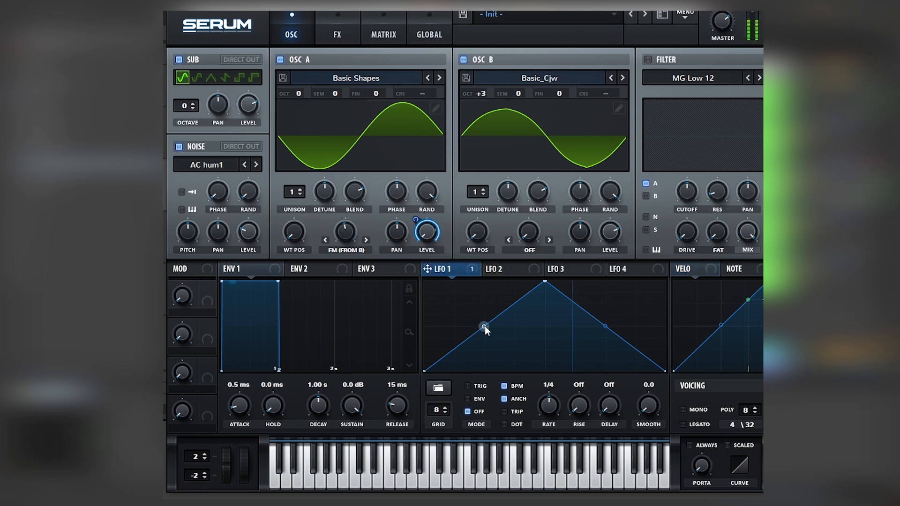
drag(483, 325, 487, 305)
click(477, 386)
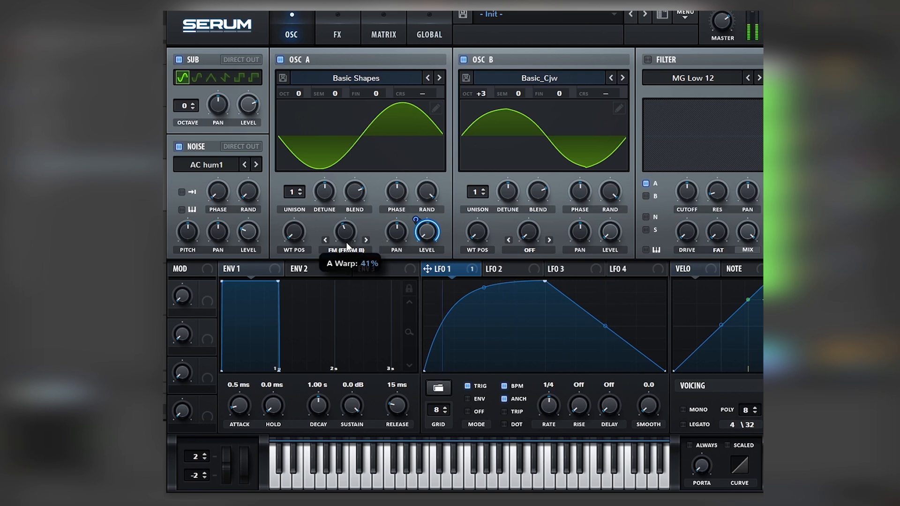
mouse_move(345, 228)
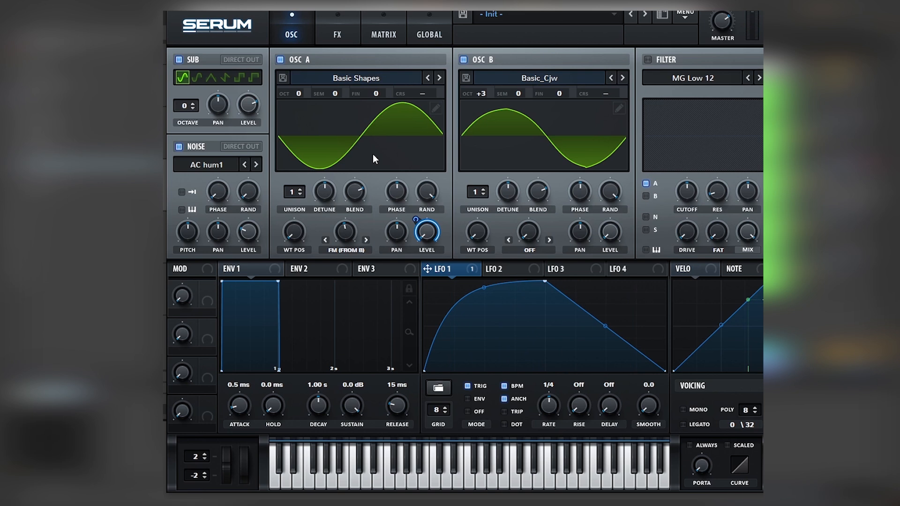
- Enable the filter and set its type to Band 12
click(647, 59)
click(664, 79)
mouse_move(671, 92)
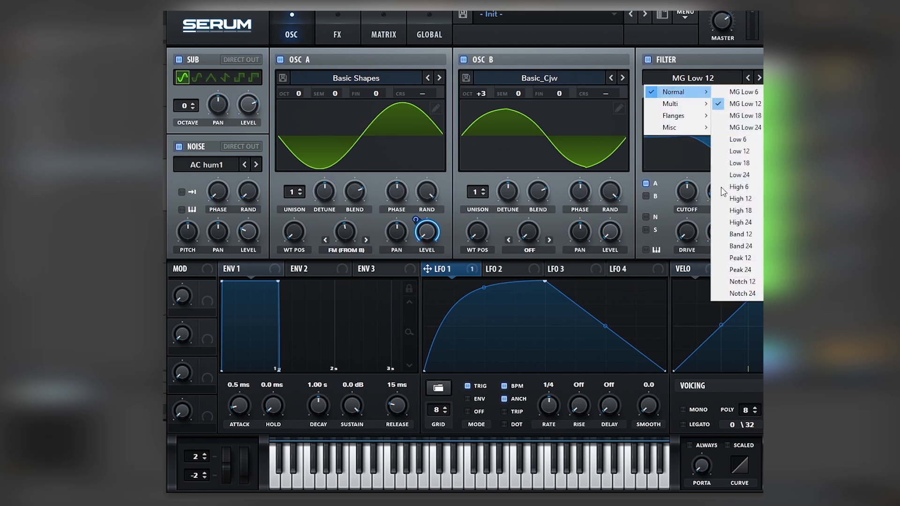
click(745, 233)
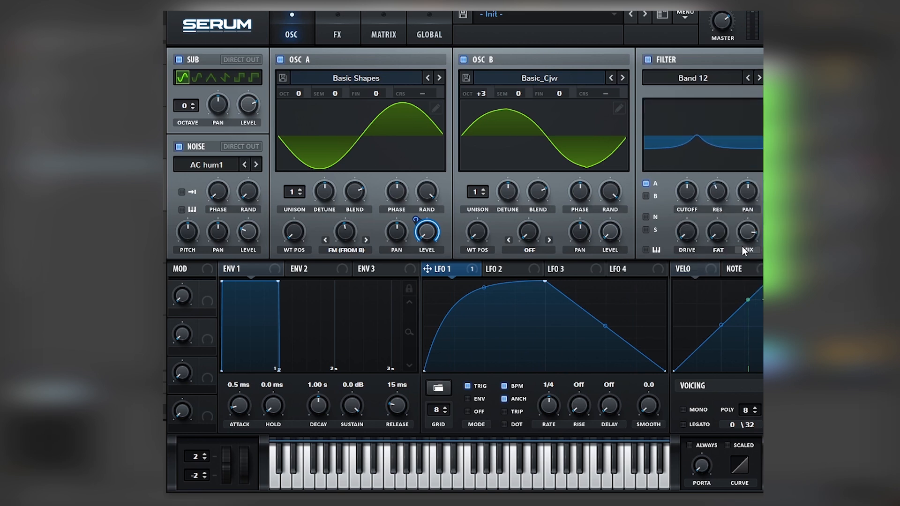
- Raise the filter's drive, and modulate its cutoff with LFO 1 by an amount of 24
drag(693, 234, 696, 197)
drag(687, 189, 697, 179)
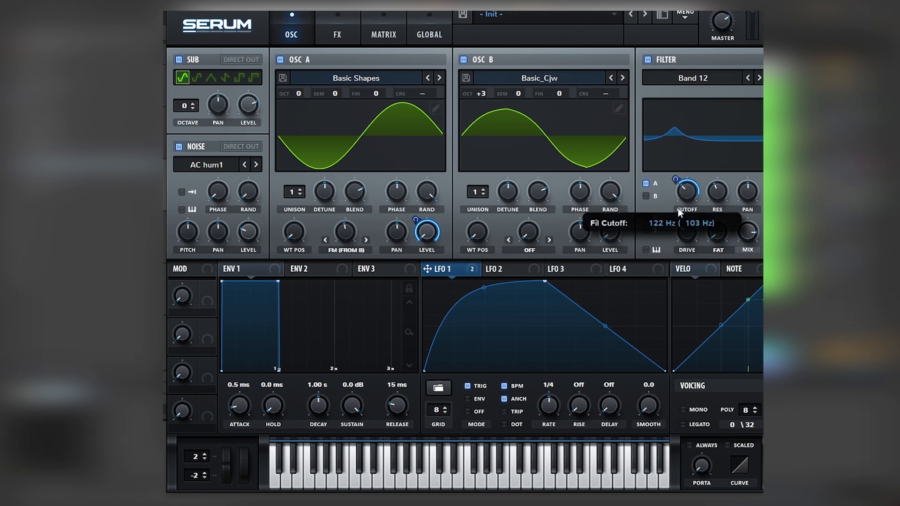
mouse_move(675, 180)
mouse_down()
mouse_move(680, 205)
mouse_move(677, 180)
mouse_up()
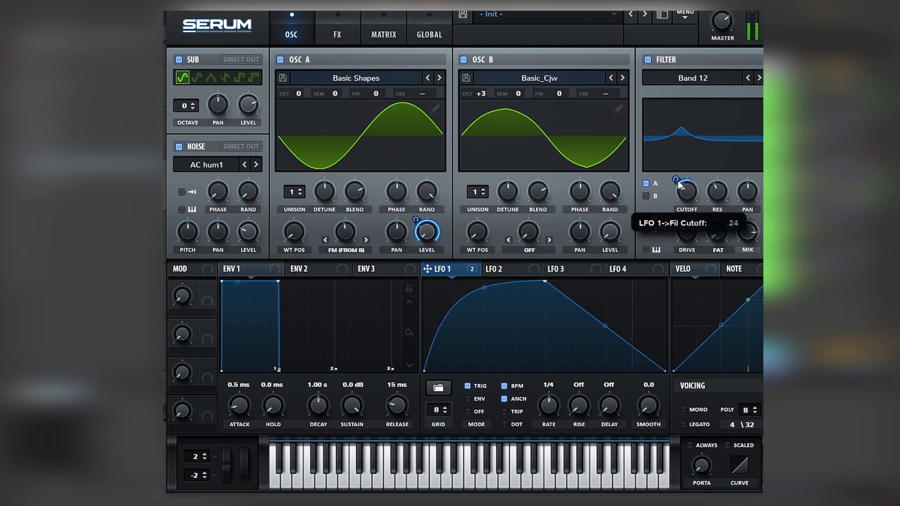
- Tune Osc B to +2 octaves and +10 semitones, and modulate the noise level with LFO 1
drag(483, 101, 513, 55)
drag(513, 91, 521, 72)
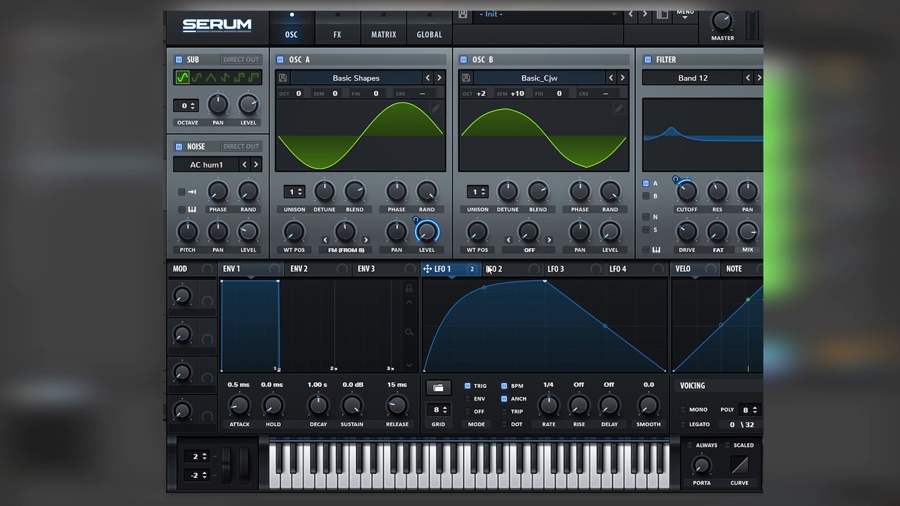
drag(283, 216, 245, 234)
drag(232, 462, 226, 441)
- Enable the Tube distortion effect and raise its drive
click(328, 35)
click(183, 83)
drag(609, 75, 635, 31)
click(298, 29)
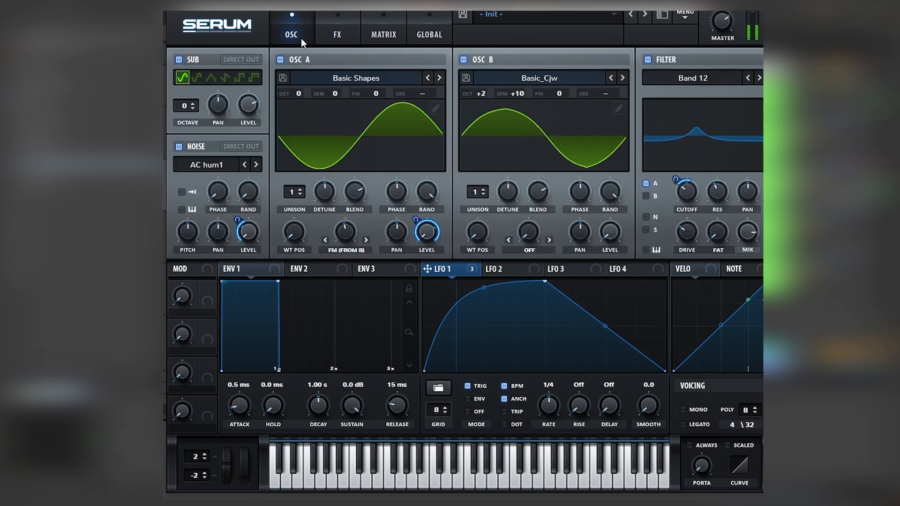
- Reshape LFO 1 into a slightly inward-curved triangle, and lower the filter's cutoff
drag(483, 287, 487, 306)
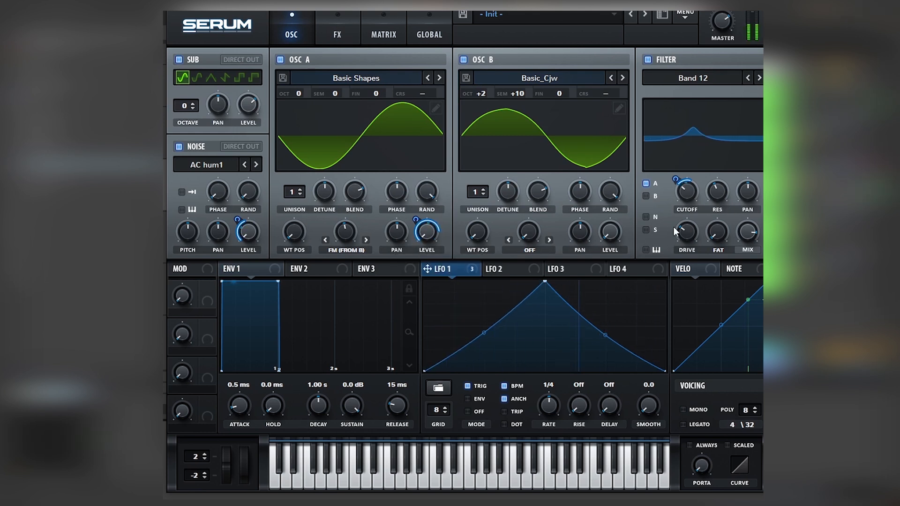
mouse_move(688, 199)
mouse_move(687, 195)
mouse_down()
mouse_move(689, 185)
mouse_move(685, 201)
mouse_up()
- Retune Osc B to +7 semitones at +2 octaves
mouse_move(491, 98)
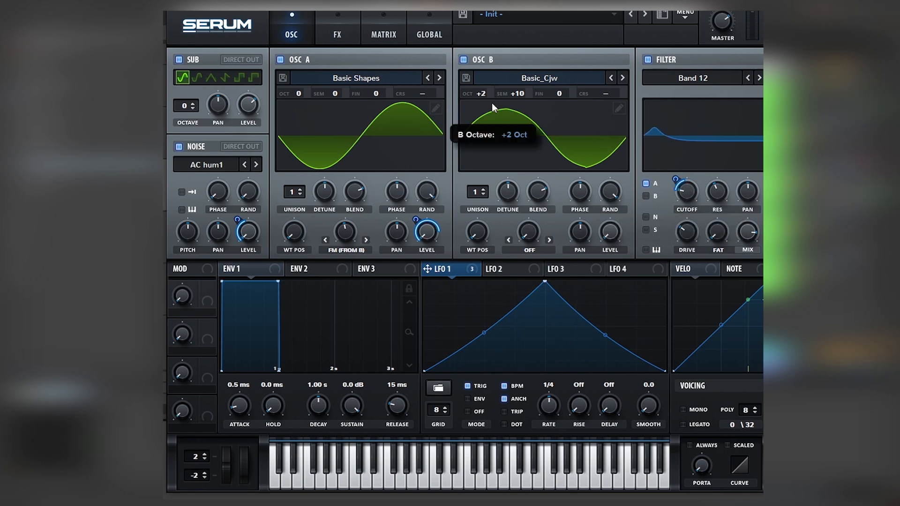
drag(502, 93, 491, 58)
drag(485, 93, 483, 105)
- Modulate Osc A's FM warp with LFO 2 in Trig mode with its peak shifted later, and try Osc B at +3 octaves
click(520, 272)
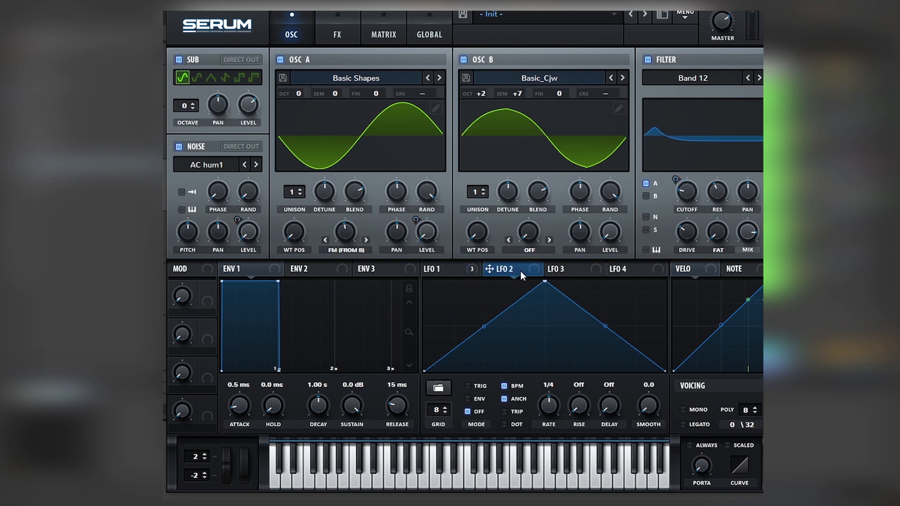
drag(347, 237, 347, 238)
click(474, 385)
drag(545, 282, 602, 245)
drag(489, 99, 479, 77)
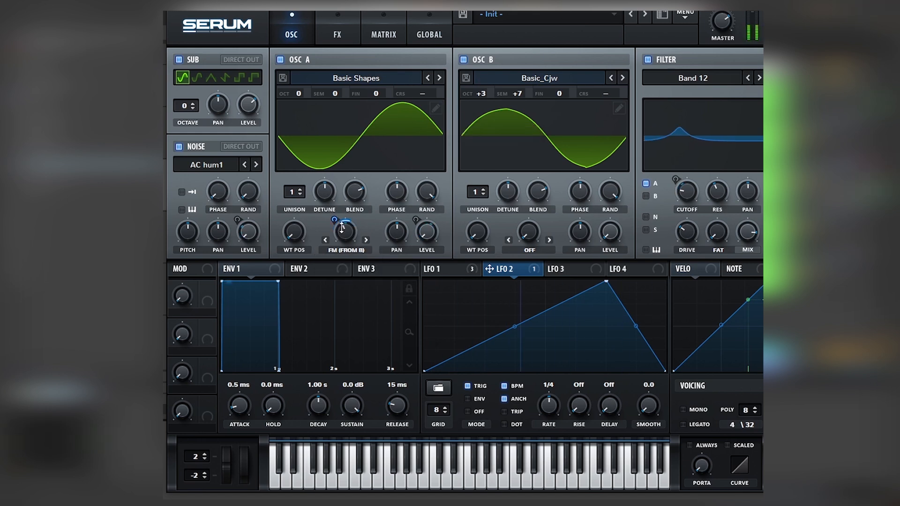
mouse_move(486, 97)
mouse_down()
mouse_move(480, 111)
mouse_move(488, 111)
mouse_up()
- Enable the Hyper/Dimension and Chorus effects
click(337, 30)
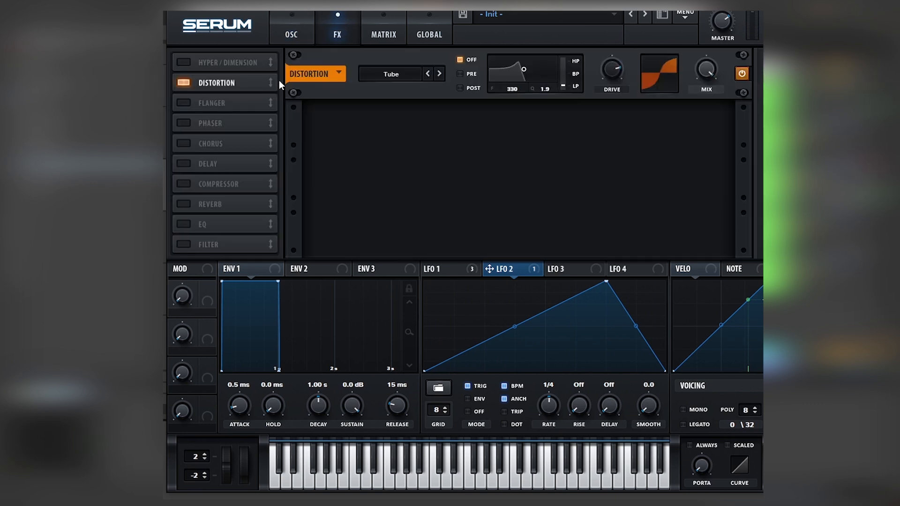
click(183, 62)
click(183, 143)
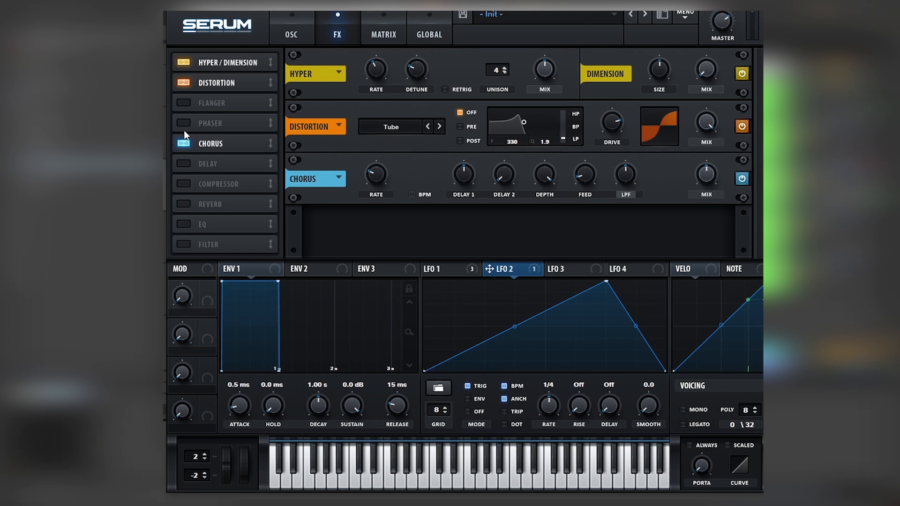
- Enable the Flanger effect, raise its rate, and sync the rate to BPM
click(183, 102)
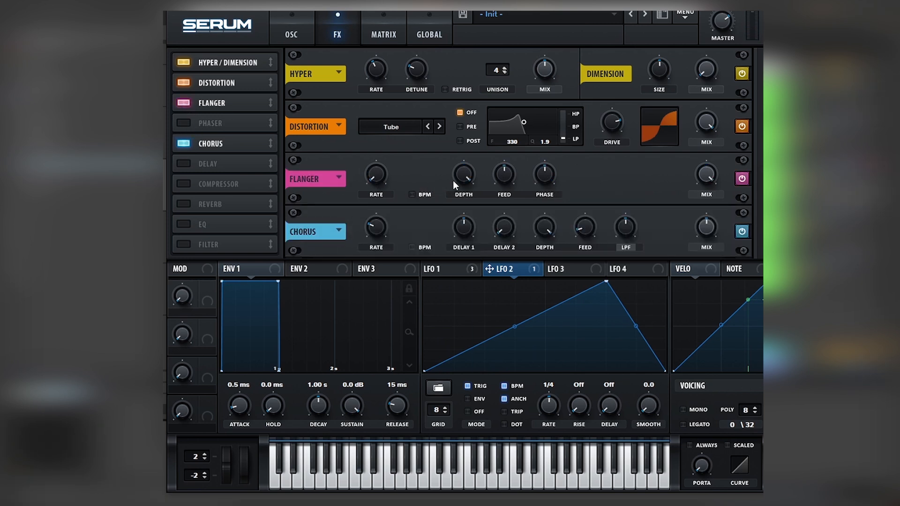
mouse_move(376, 176)
mouse_down()
mouse_move(384, 134)
mouse_move(393, 155)
mouse_move(374, 171)
mouse_up()
click(411, 194)
- Enable the EQ with a high-shelf boost of about 6.5 dB, and set the Distortion drive to about 85%
click(184, 224)
drag(647, 229, 663, 204)
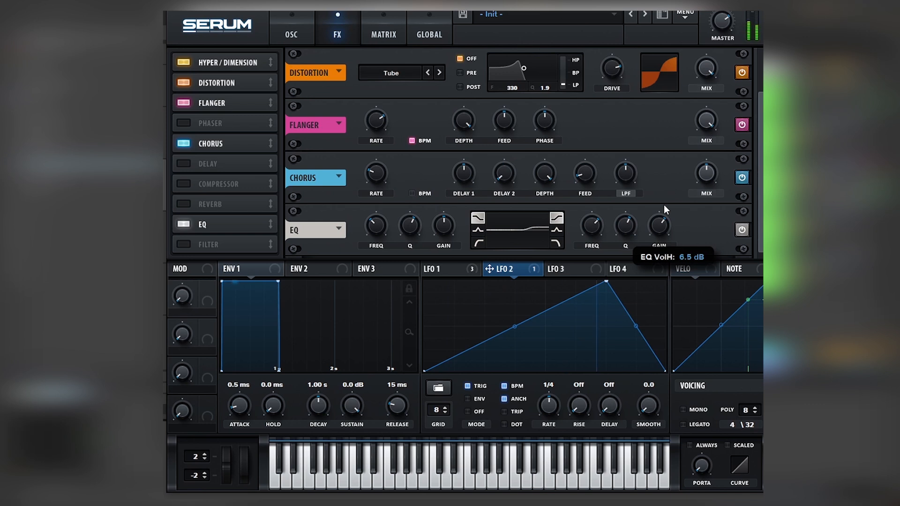
drag(611, 56, 611, 48)
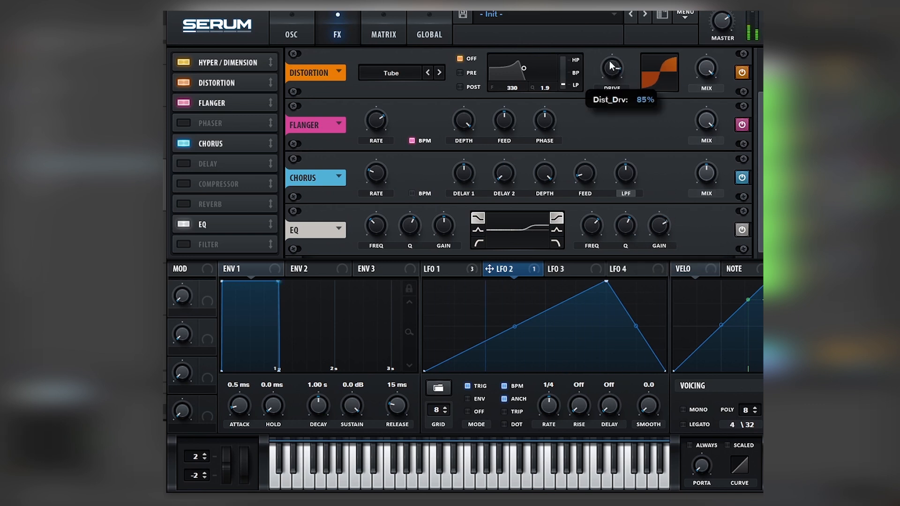
scroll(606, 59, up, 2)
- Set Osc B's warp mode to Sync (No Window), try raising the warp amount, and return it to zero
click(291, 34)
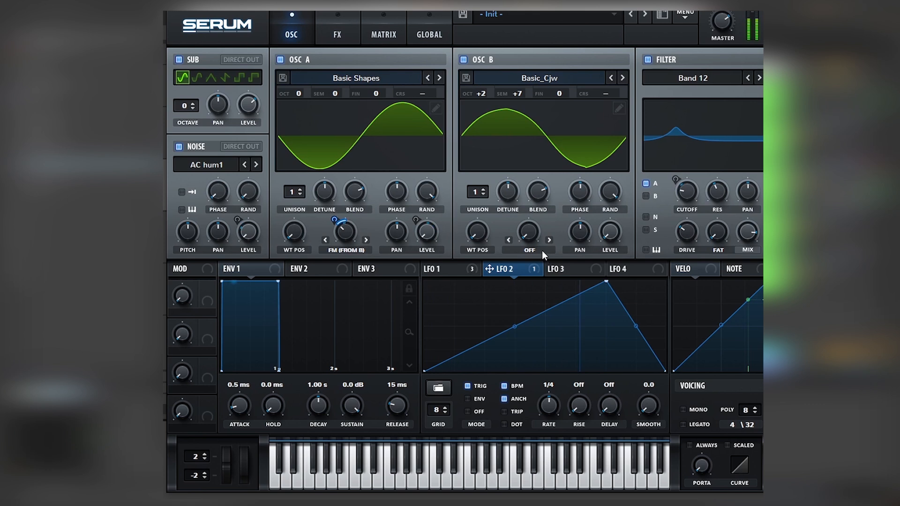
click(518, 253)
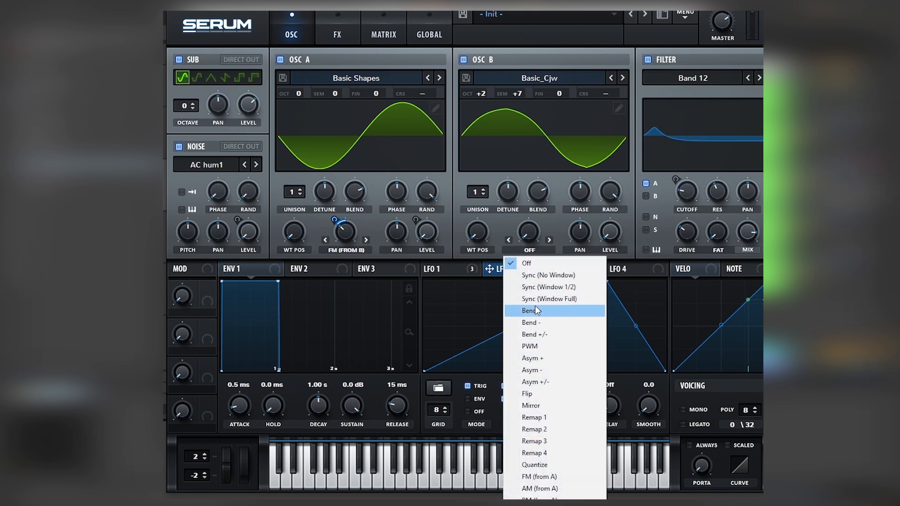
click(545, 275)
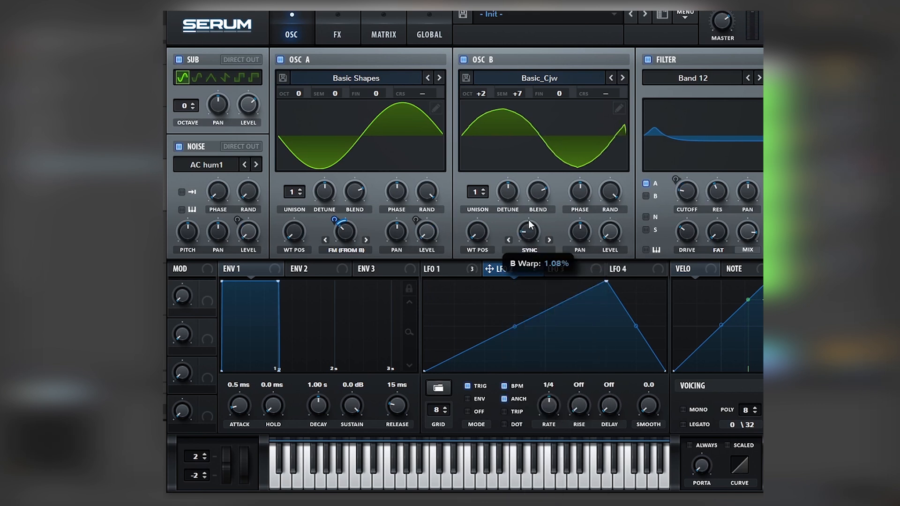
drag(538, 200, 539, 207)
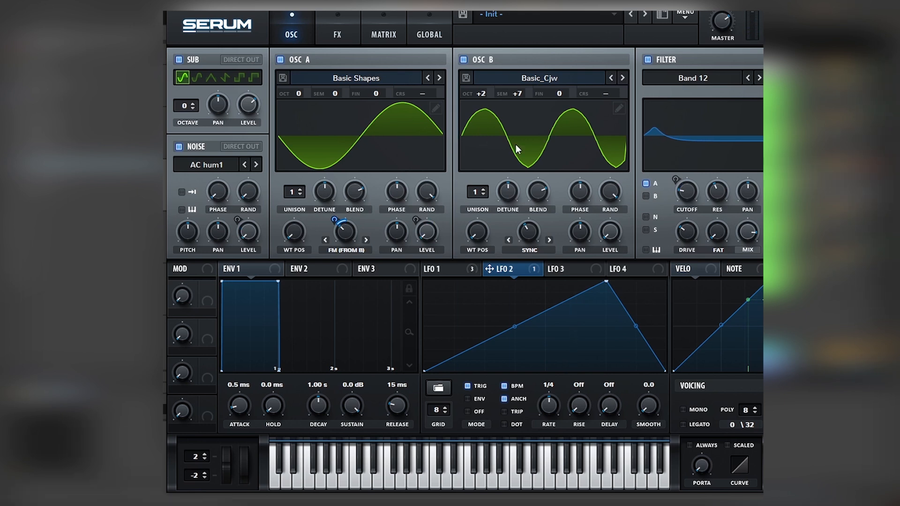
drag(528, 231, 530, 271)
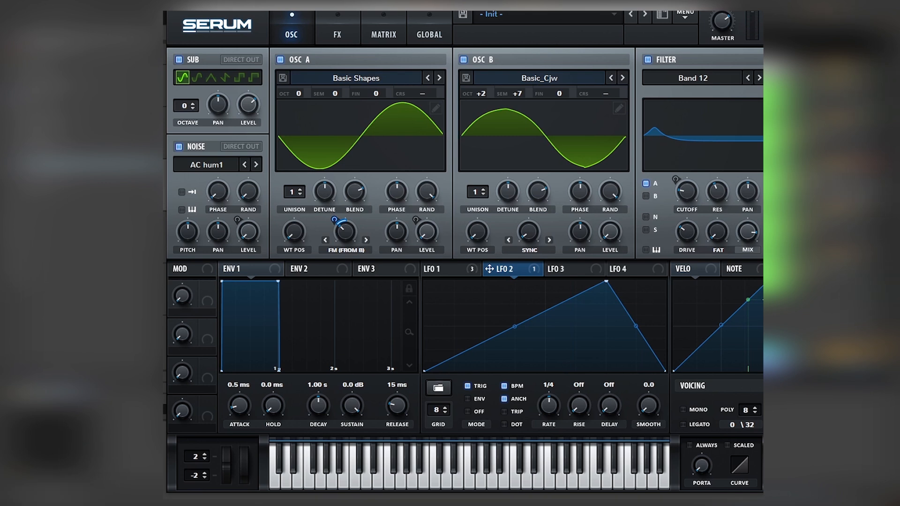
- Set LFO 1's rate to 1/4 and shift its peak into the first third of the cycle
click(451, 267)
drag(524, 285, 575, 286)
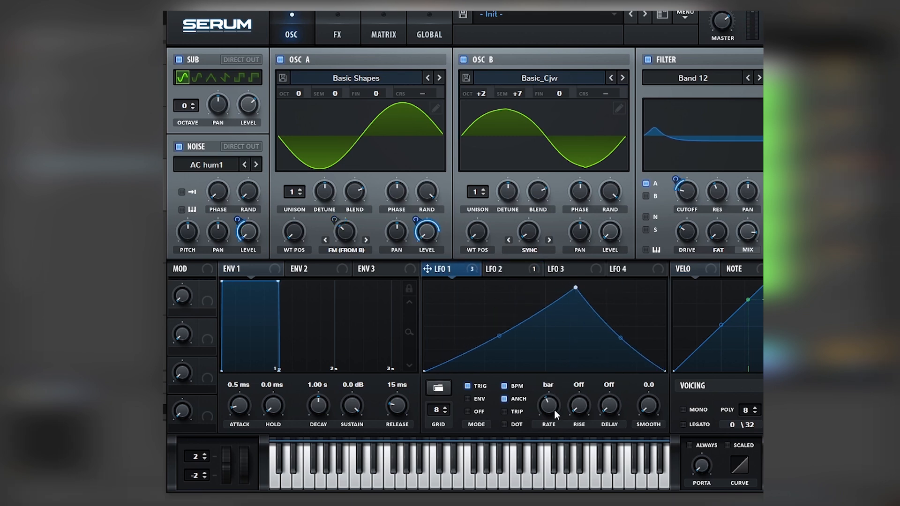
mouse_move(553, 409)
mouse_down()
mouse_move(556, 389)
mouse_move(555, 400)
mouse_up()
drag(575, 288, 499, 281)
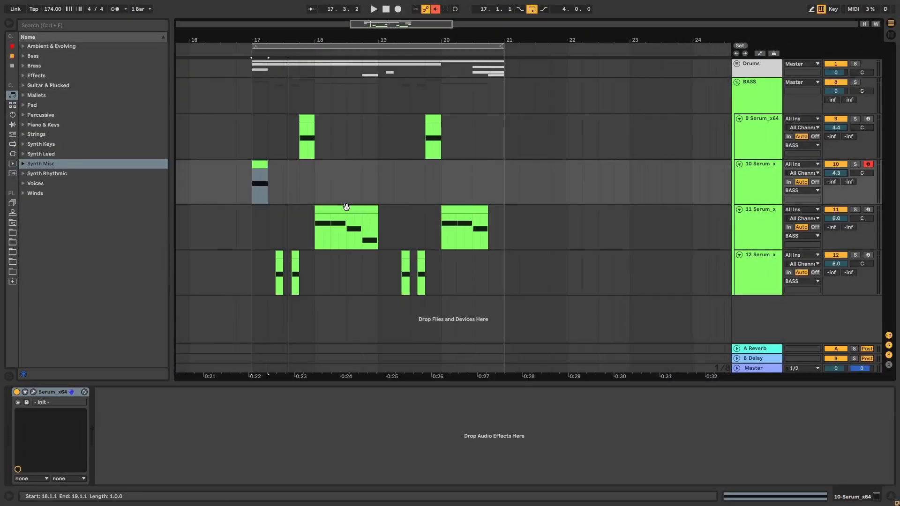
- Show the arrangement's automation and re-enable the Pitch Bend automation of Serum on track 10
key(a)
click(252, 176)
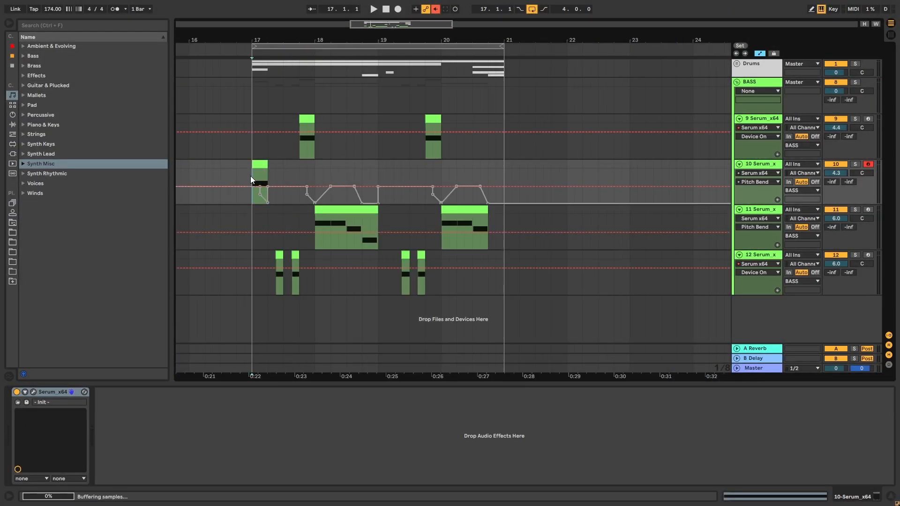
click(25, 392)
right_click(112, 409)
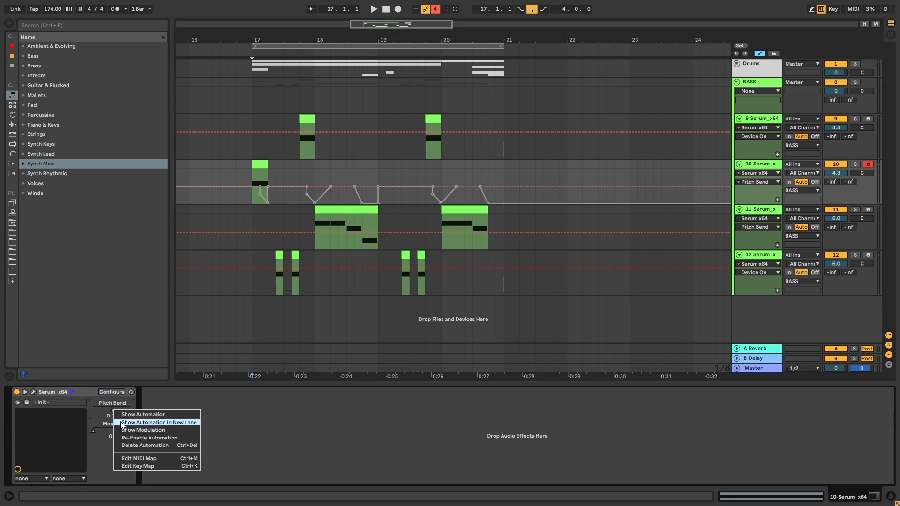
click(124, 438)
drag(221, 219, 228, 211)
click(256, 185)
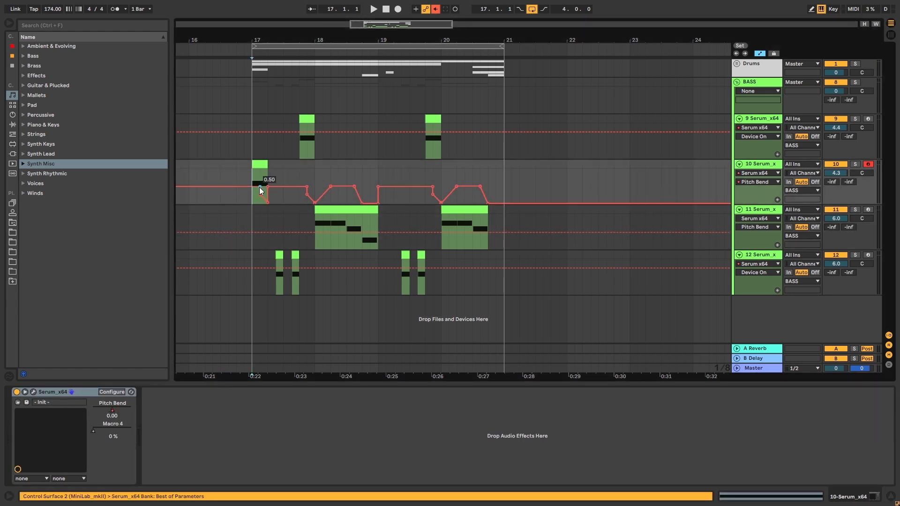
- Reshape track 10's Pitch Bend automation to fall from a raised start to 0.50 across the first clip, and audition it
key(space)
key(space)
key(space)
drag(269, 204, 269, 189)
key(space)
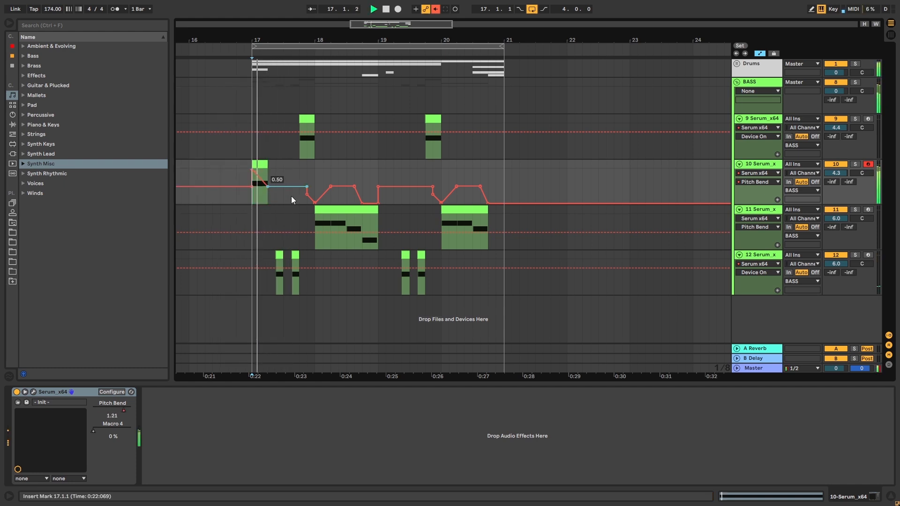
key(space)
key(space)
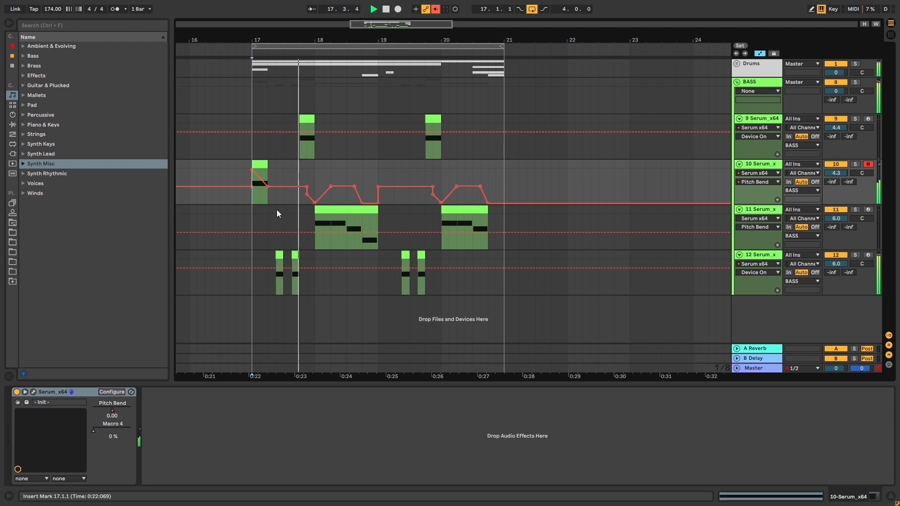
key(space)
key(space)
- Duplicate track 10 and move the duplicate's clip to 19.1.1, then play from there
drag(259, 52, 261, 68)
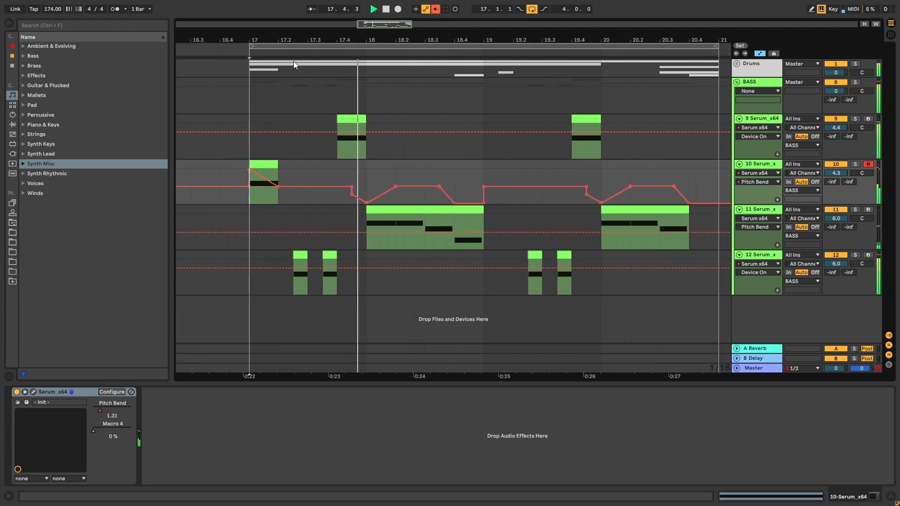
drag(482, 163, 265, 161)
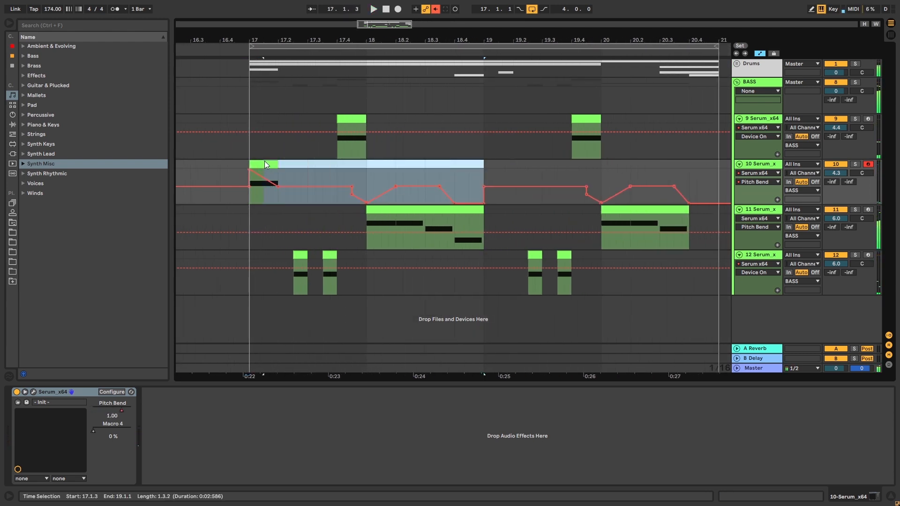
click(737, 197)
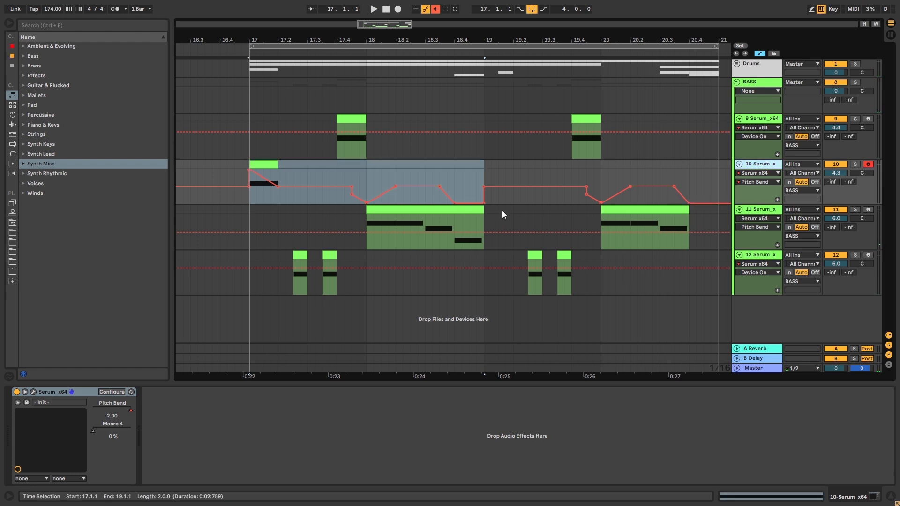
key(ctrl+d)
drag(271, 210, 487, 237)
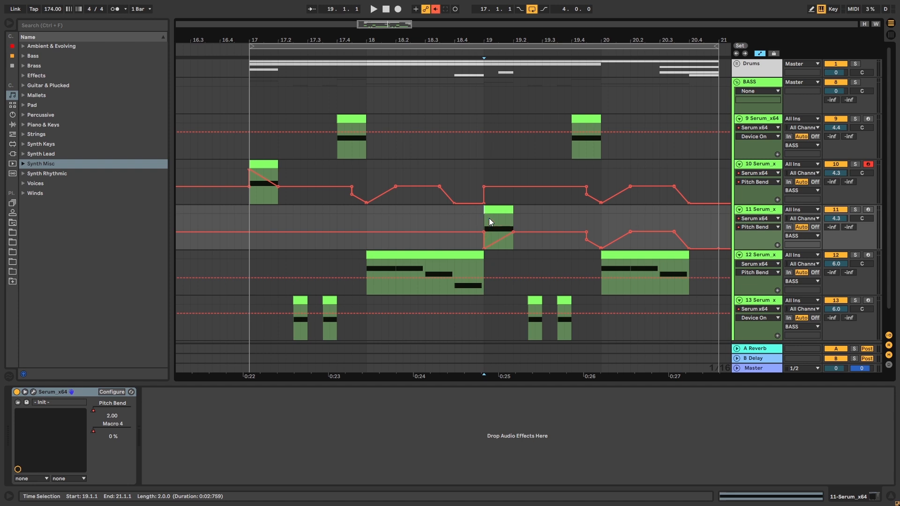
key(space)
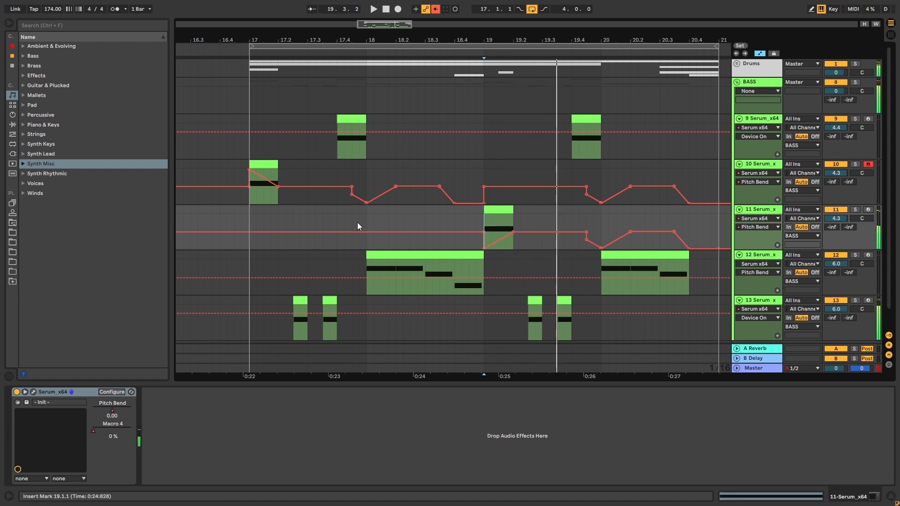
- Raise Osc B's Sync warp in track 11's Serum to about two wave cycles, and audition the loop from bar 17
click(493, 220)
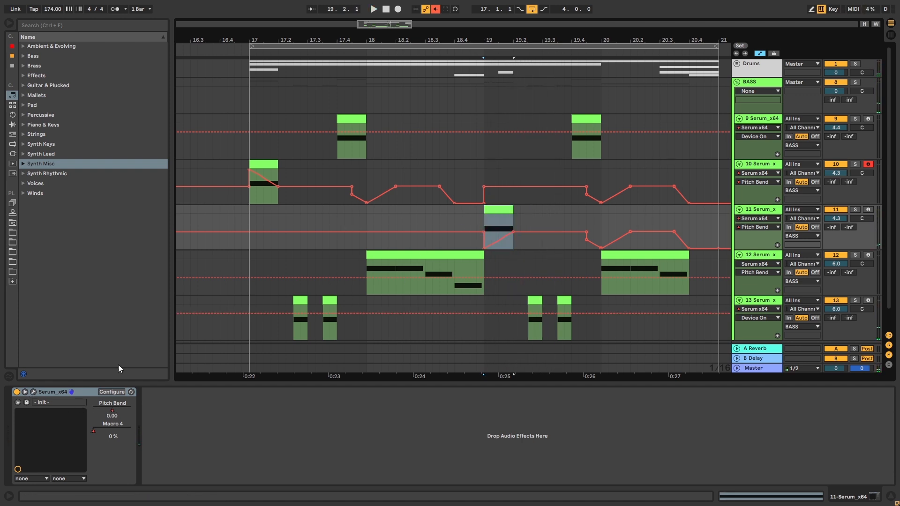
click(33, 392)
drag(517, 229, 517, 212)
key(space)
drag(417, 16, 446, 246)
click(249, 209)
key(space)
drag(720, 250, 752, 280)
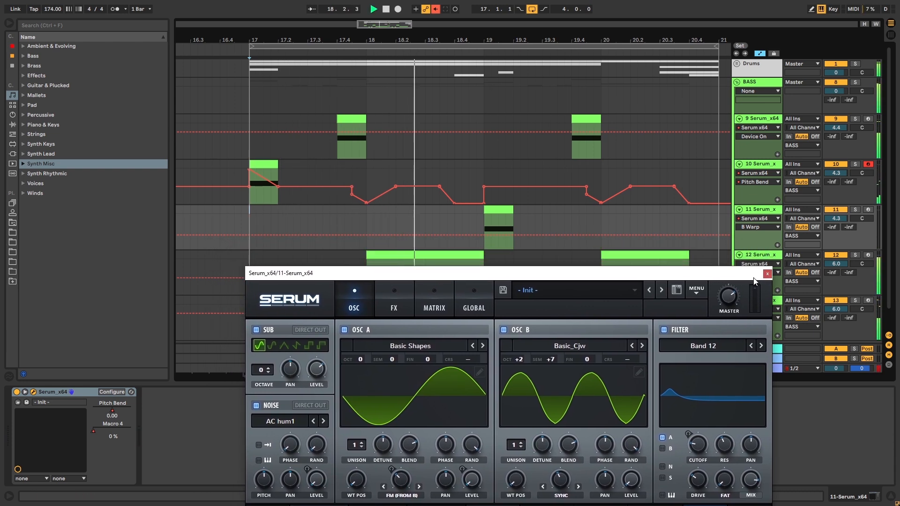
key(space)
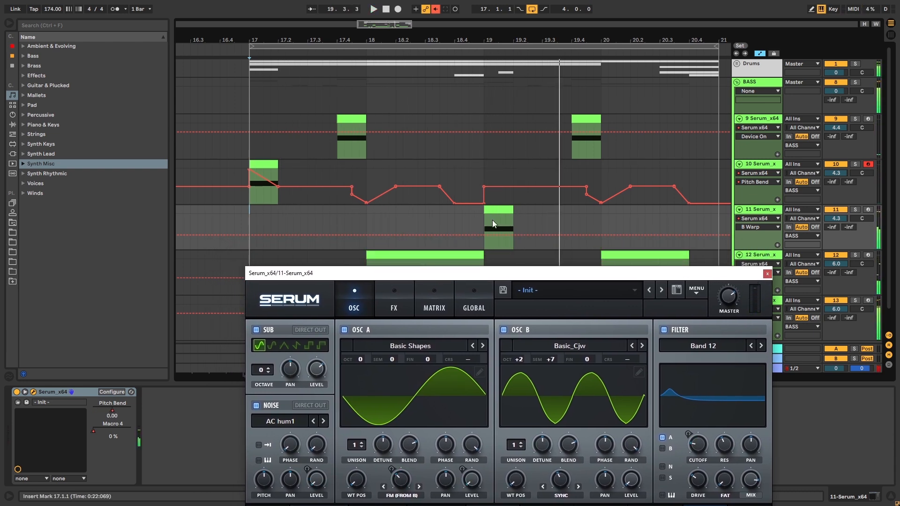
- Lower Osc B's Sync warp in track 11's Serum to about one and a half cycles, audition from 19.1.1, and close the plugin
click(485, 216)
drag(546, 275, 537, 181)
drag(549, 386, 552, 398)
key(space)
key(space)
key(space)
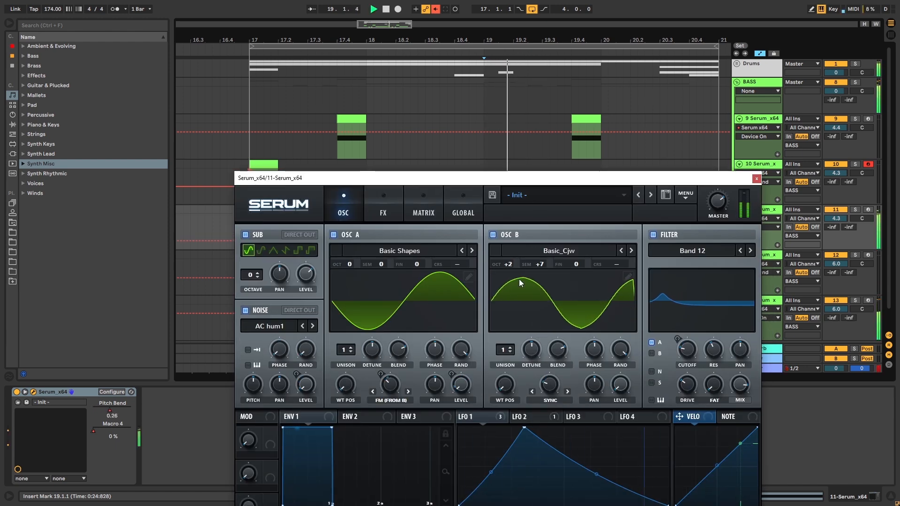
key(space)
key(space)
key(space)
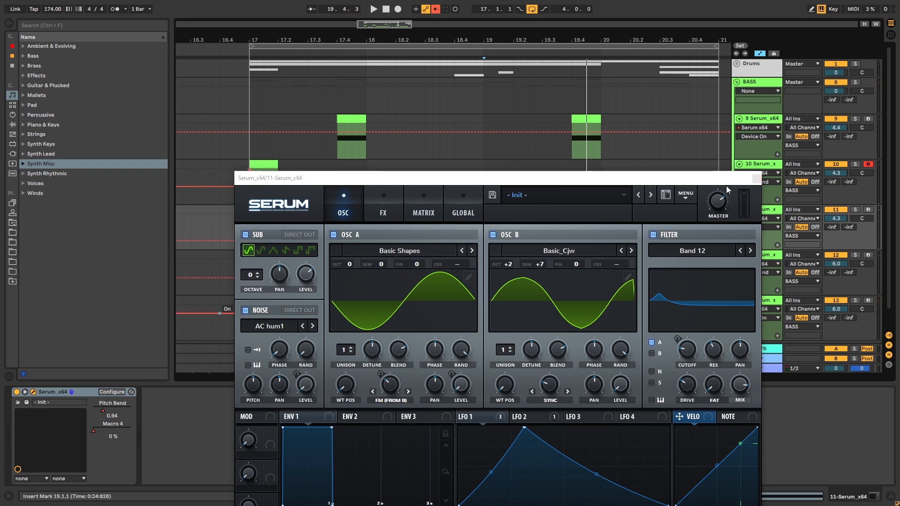
click(757, 178)
- Duplicate track 11, move the duplicate's clip into the gap at 20.4.1, and solo the new track
drag(623, 40, 552, 14)
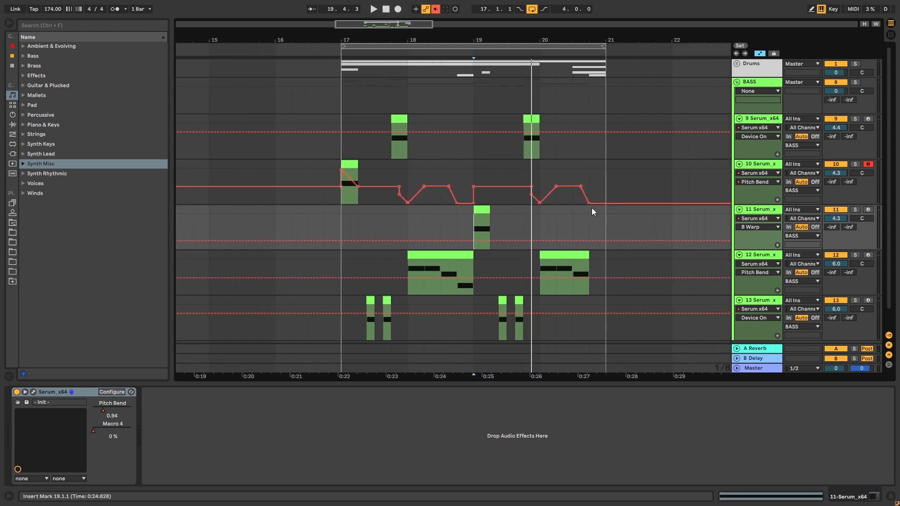
drag(592, 208, 611, 209)
click(770, 247)
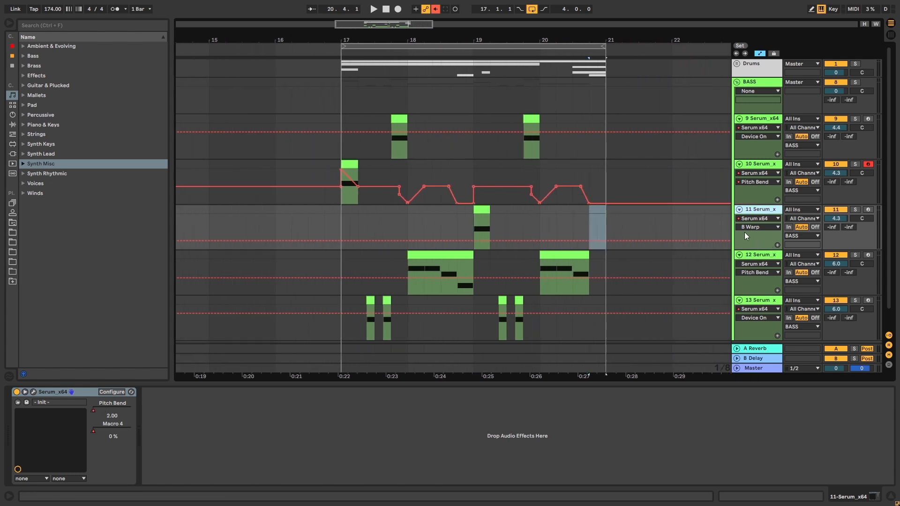
key(ctrl+d)
drag(480, 264, 597, 271)
click(855, 264)
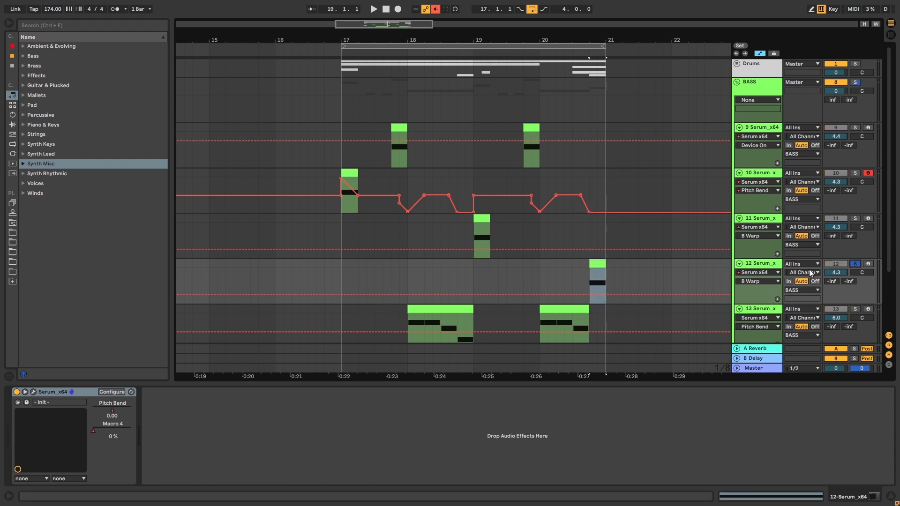
- Reshape LFO 1 in track 12's Serum to stay flat for the first half and ramp up to a late peak
click(35, 391)
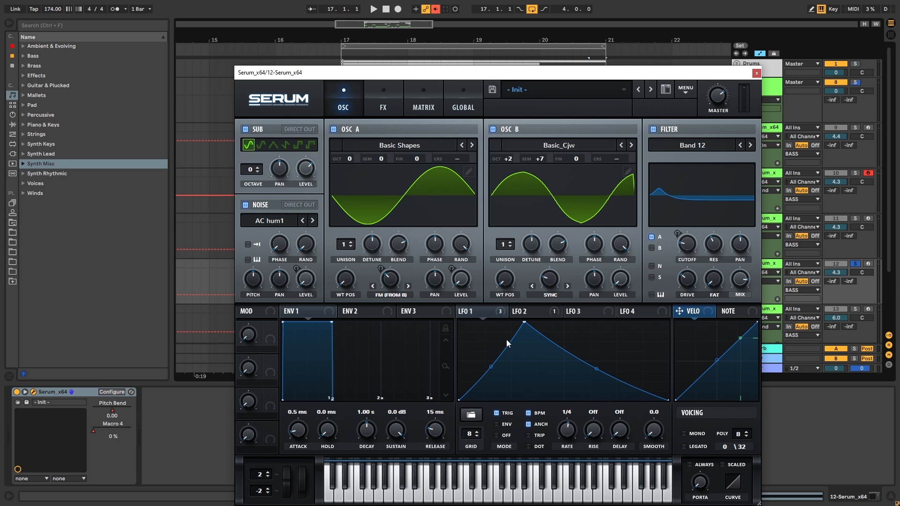
double_click(543, 374)
drag(546, 375, 564, 400)
drag(524, 322, 527, 400)
drag(614, 364, 647, 314)
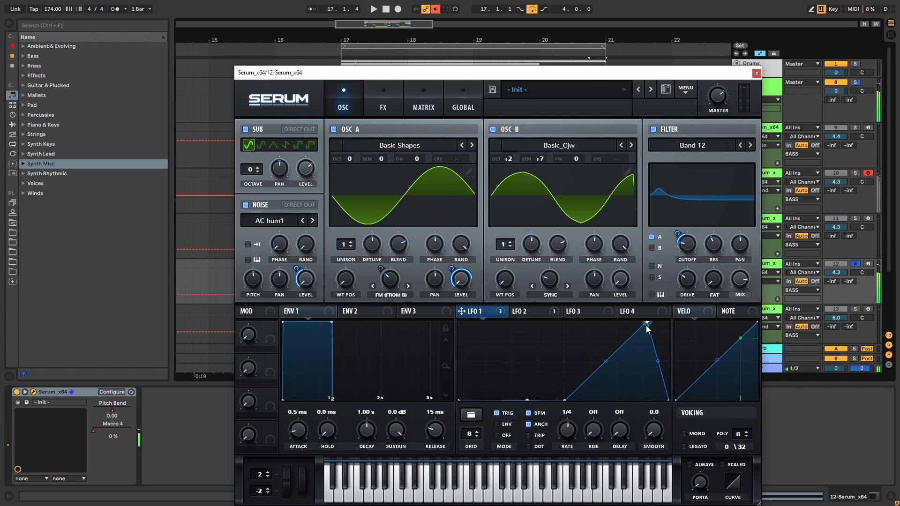
- Move LFO 1's peak closer to the end of the cycle, raise the filter cutoff, and audition the bass
click(548, 310)
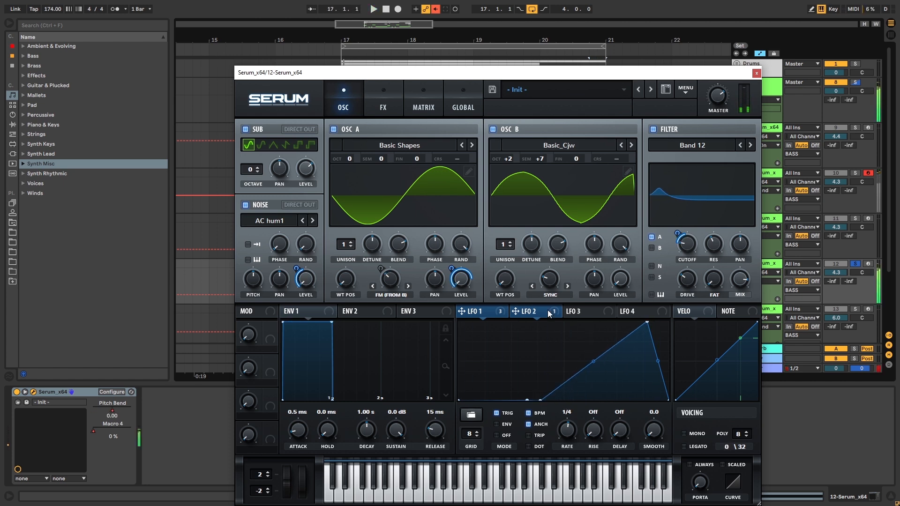
click(494, 311)
drag(647, 322, 656, 321)
drag(686, 251, 699, 245)
key(space)
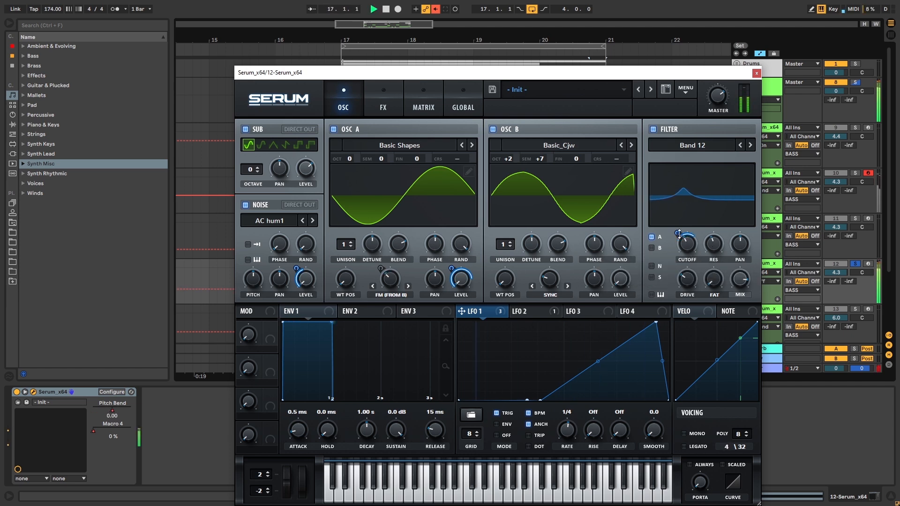
- Set Osc B's semitones to 0, try another octave while listening, and settle on +2 octaves
drag(526, 170, 527, 199)
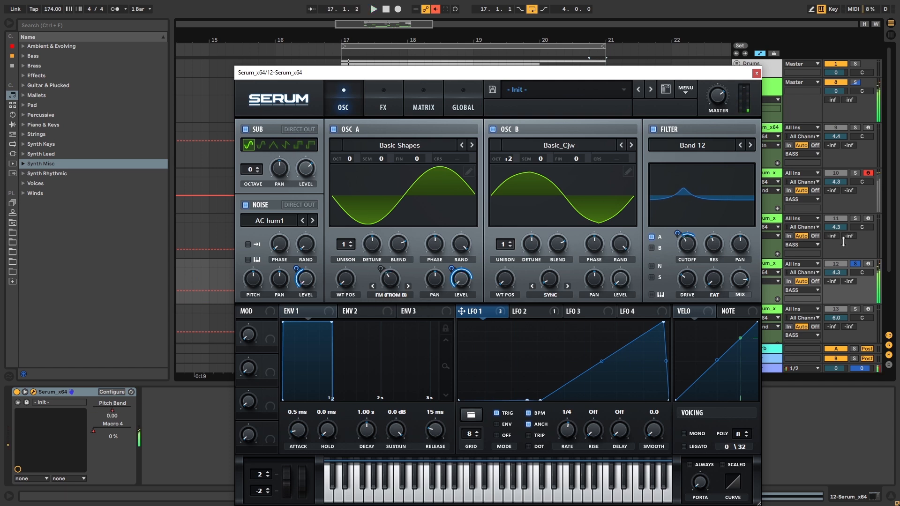
drag(506, 159, 507, 134)
key(space)
key(space)
drag(507, 159, 505, 172)
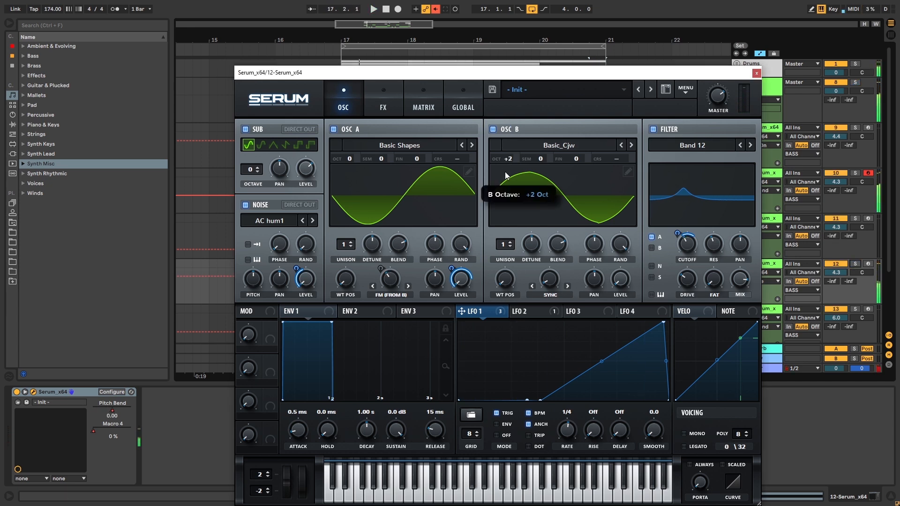
- Move LFO 1's peak to the very end of the cycle and lower it to about three quarters of full height
drag(663, 322, 668, 342)
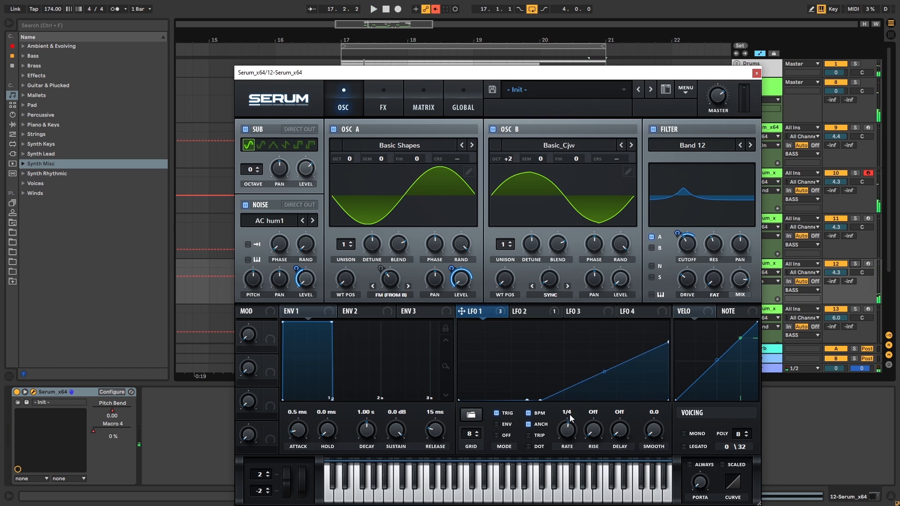
- Move LFO 1's peak back to about 60 percent of the cycle and raise Osc B's octave to +3
drag(583, 381, 569, 293)
drag(668, 342, 673, 486)
key(space)
drag(571, 328, 585, 334)
drag(507, 161, 511, 140)
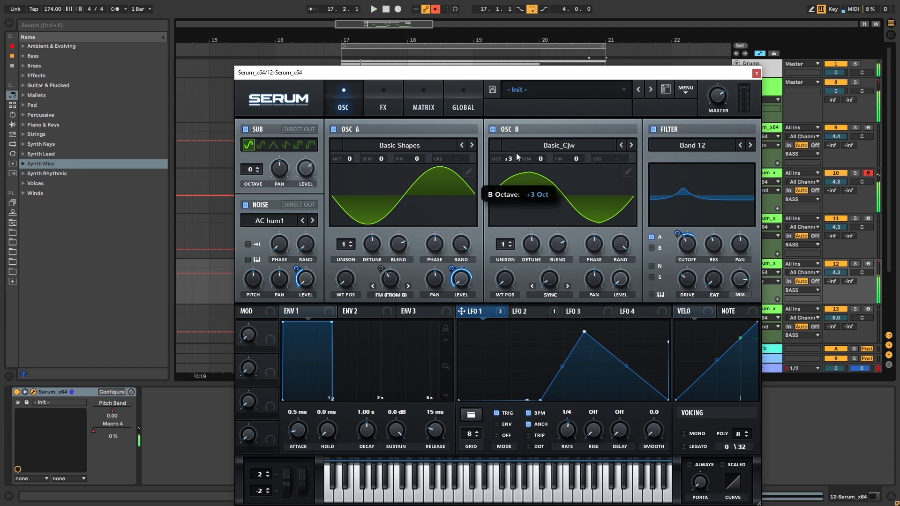
click(383, 106)
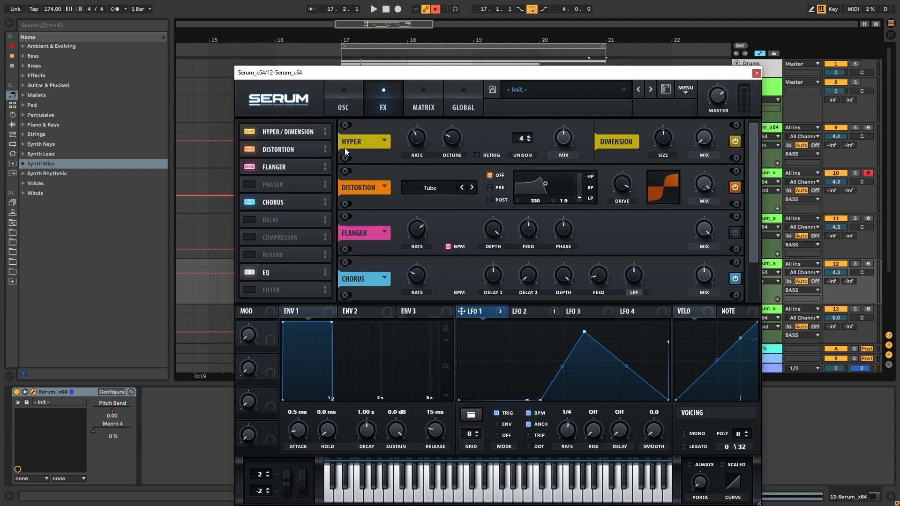
click(347, 97)
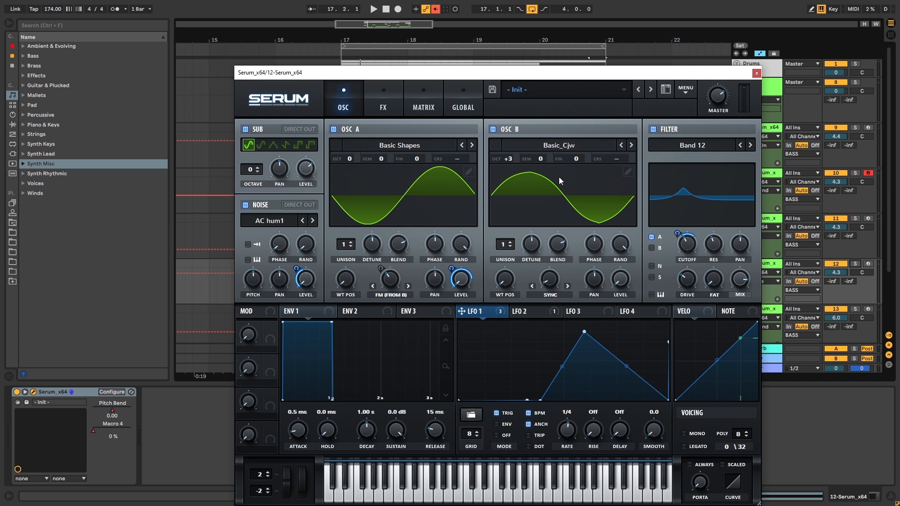
- Switch the filter to Band 24 with a lower cutoff and set Osc B to octave +1 and semitones +10 while auditioning
drag(502, 264, 517, 230)
key(space)
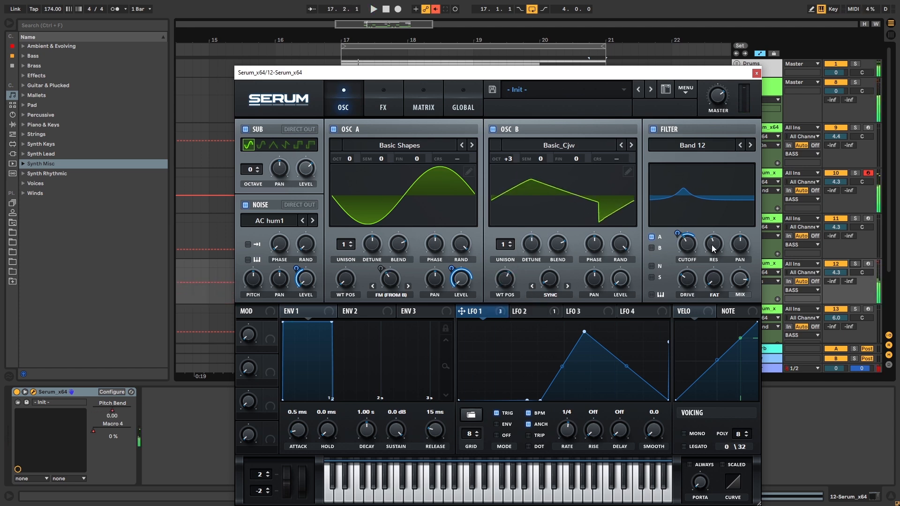
drag(694, 249, 694, 265)
click(750, 145)
key(space)
drag(507, 158, 547, 108)
key(space)
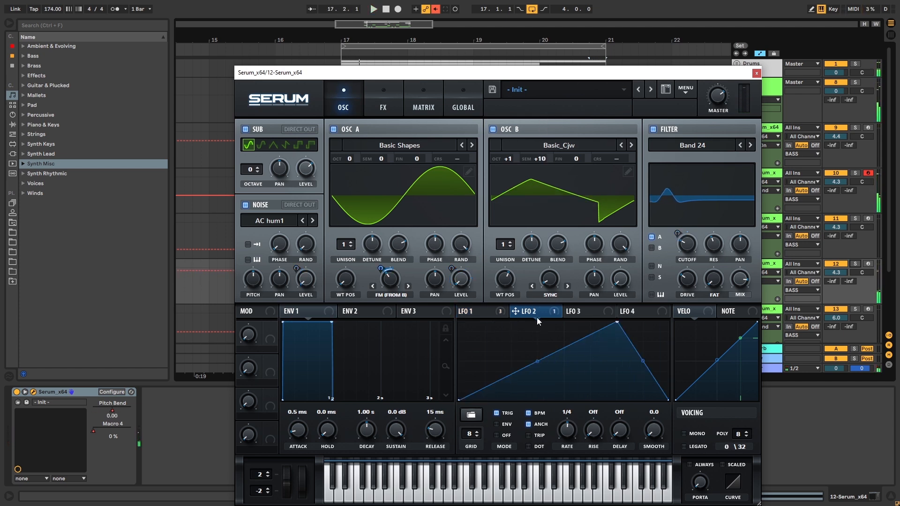
- Reshape LFO 2 into a curved decay falling from full height at the start of the cycle, and close Serum
click(524, 311)
drag(563, 361, 566, 370)
key(space)
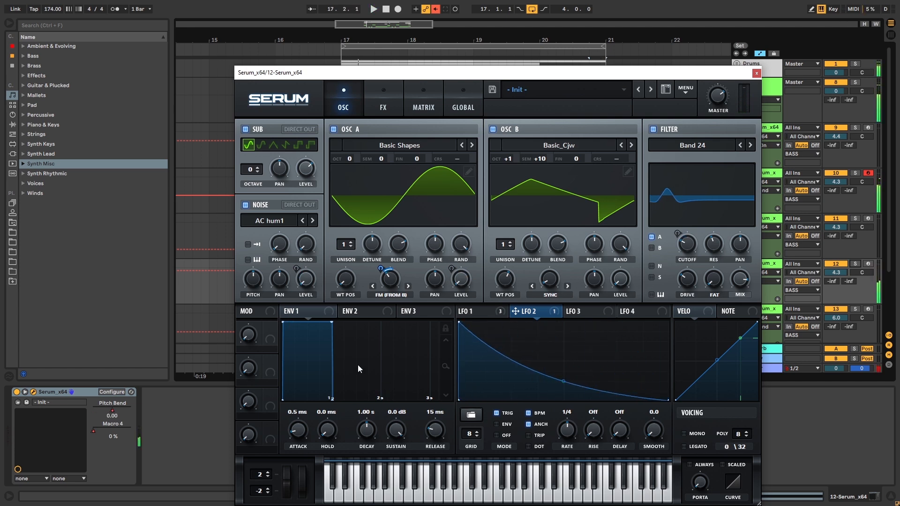
click(757, 73)
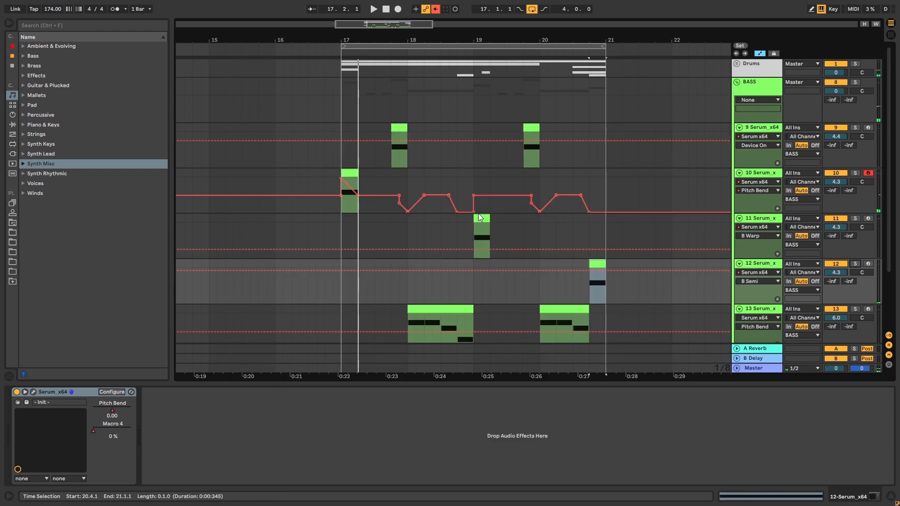
- Show track 12's Pitch Bend automation and ramp it from 0.50 down to the minimum across the clip at 20.4
right_click(130, 409)
click(145, 412)
drag(589, 304, 596, 291)
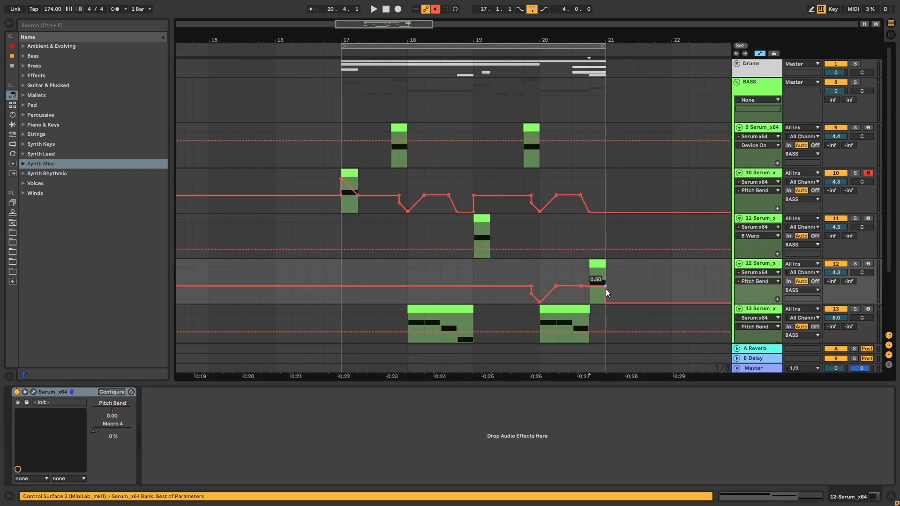
click(605, 288)
click(589, 277)
- Play the loop from bar 17 to hear track 12's pitch drop in context
key(space)
click(341, 268)
key(space)
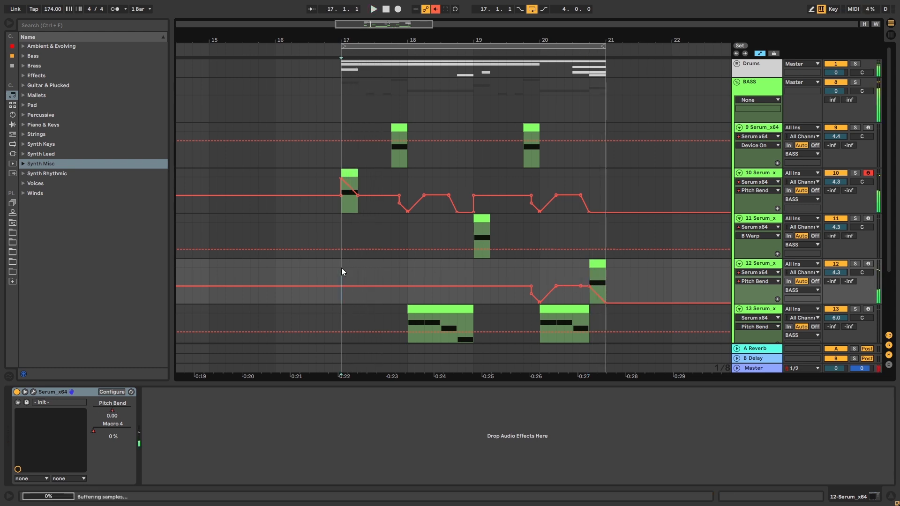
key(space)
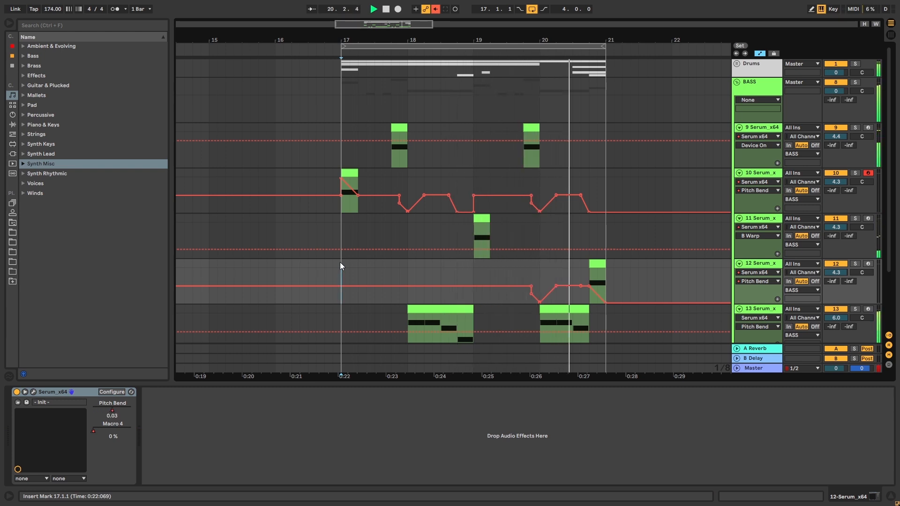
key(space)
- In track 12's Serum, move LFO 1's peak to full height at the cycle's end and bend the rise into an exponential curve
click(589, 266)
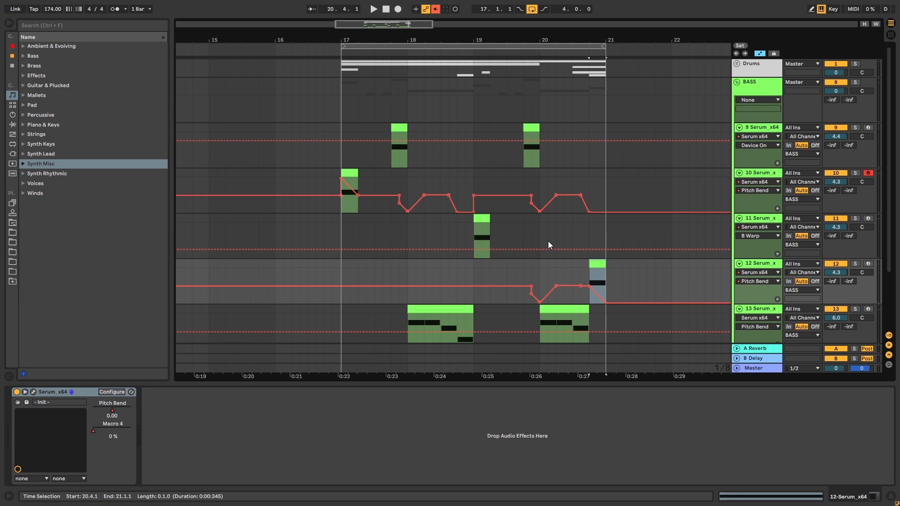
click(35, 391)
key(space)
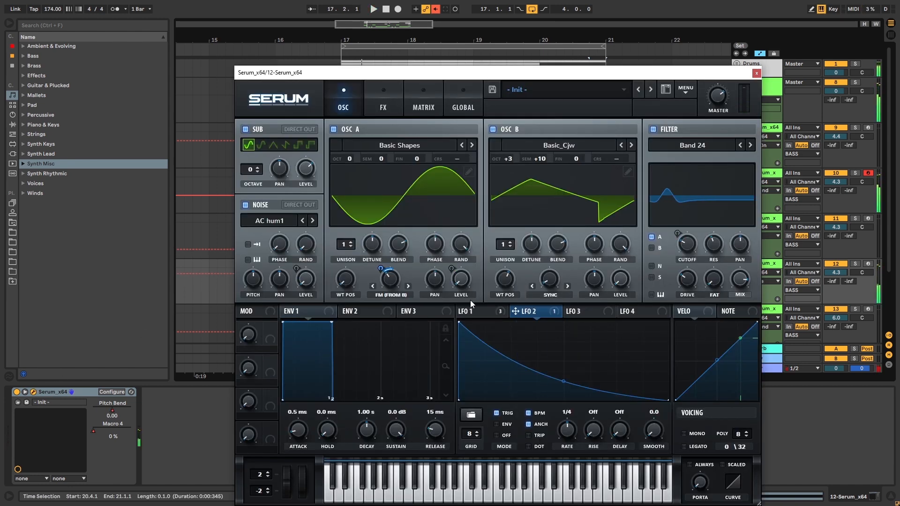
click(483, 313)
drag(584, 332, 668, 321)
key(space)
key(space)
key(space)
drag(605, 366, 607, 380)
key(space)
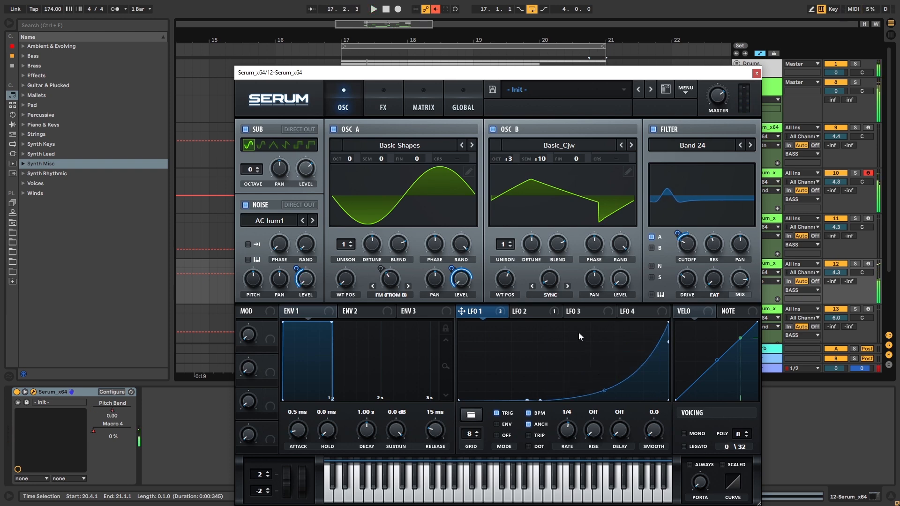
click(756, 73)
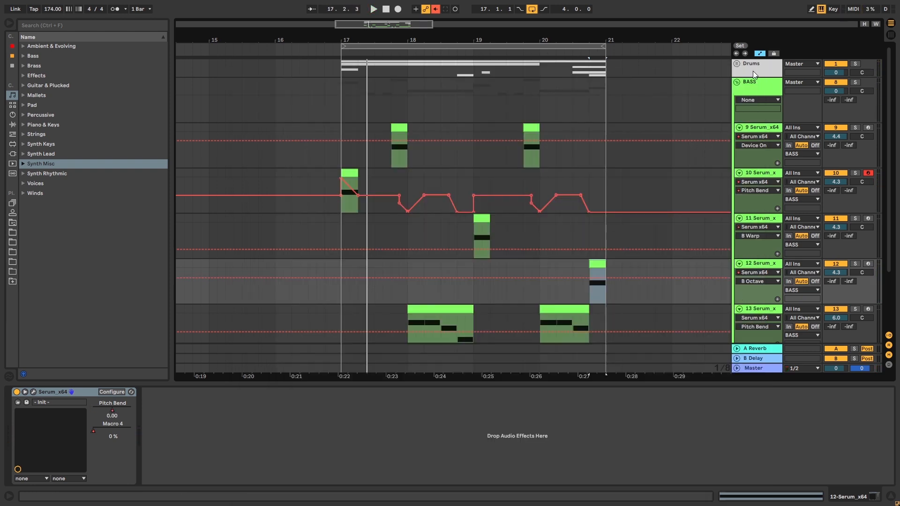
- Fold all the bass tracks, unfold only track 12, and play the loop with its clip at 20.4 selected
scroll(401, 226, down, 2)
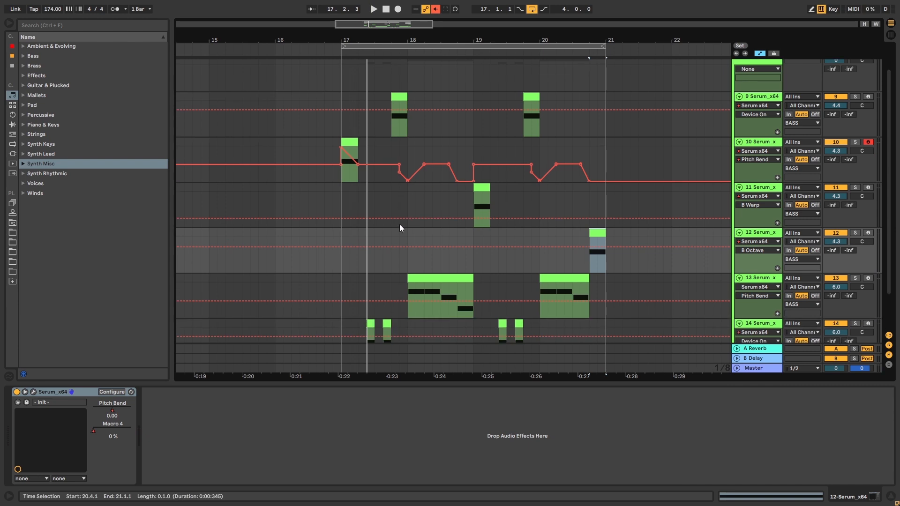
scroll(394, 225, up, 2)
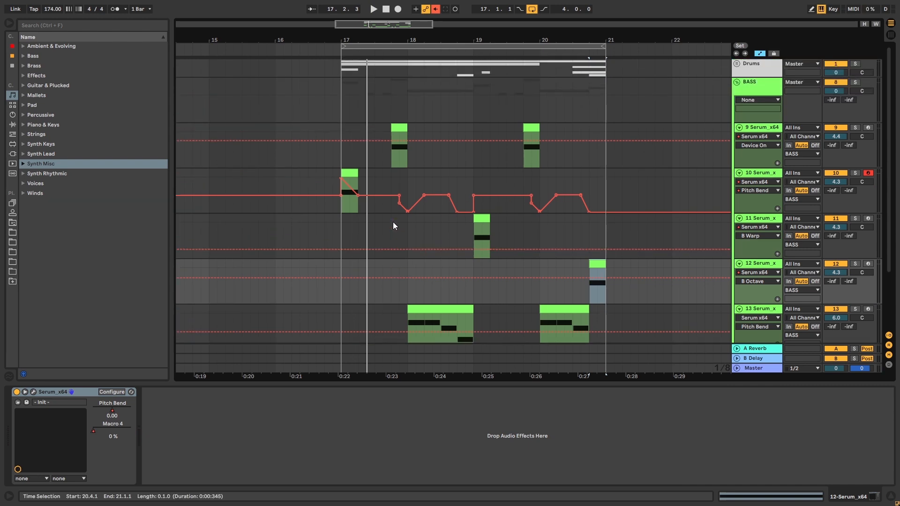
alt+click(738, 221)
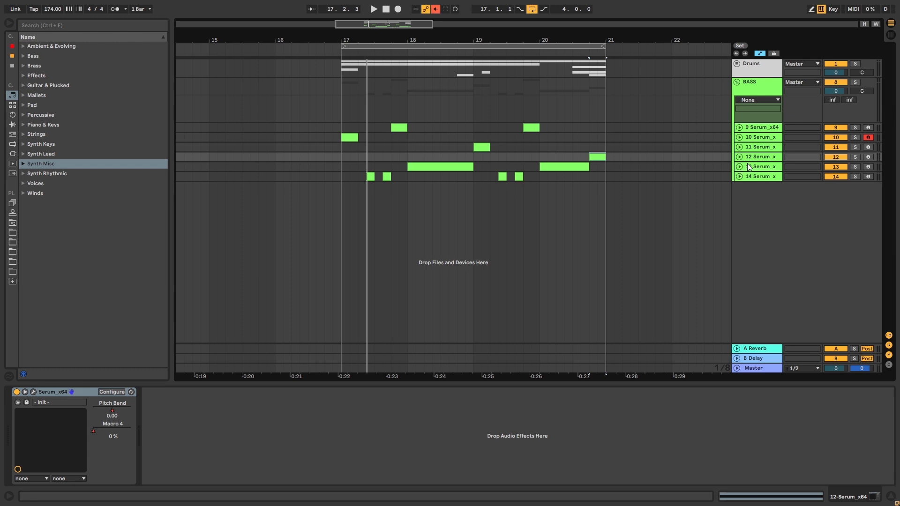
click(747, 166)
click(747, 157)
click(739, 157)
click(596, 159)
key(space)
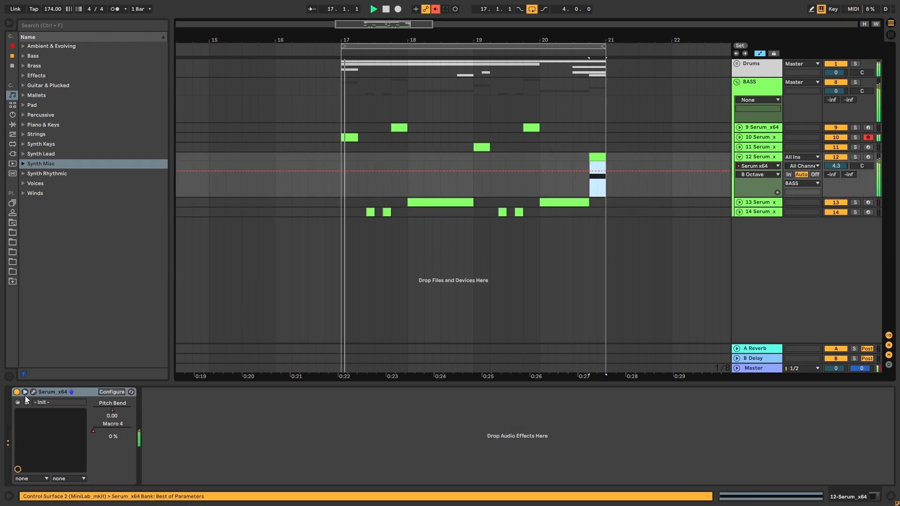
key(space)
- With MOL_DNBACADEMY_Bass 01 in track 12's Serum, lower LFO 1's early point to about a quarter height and curve the rise upward
click(34, 391)
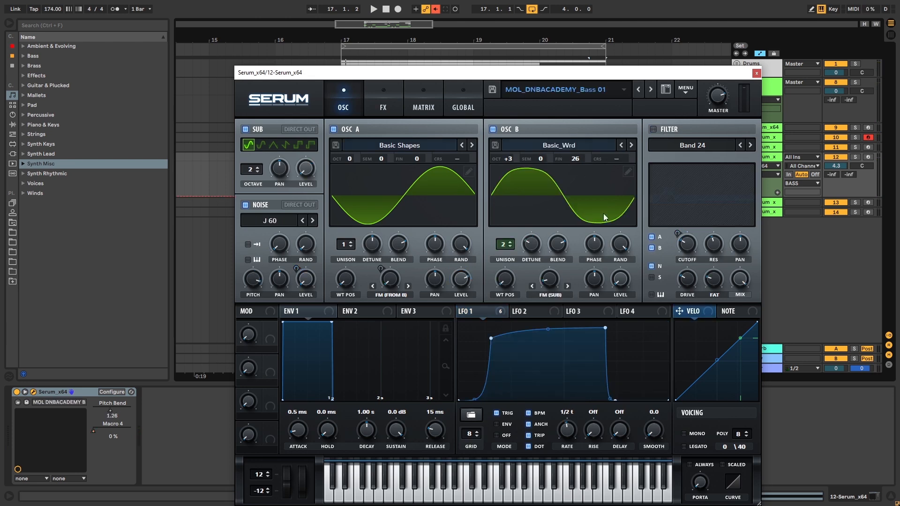
drag(558, 75, 518, 33)
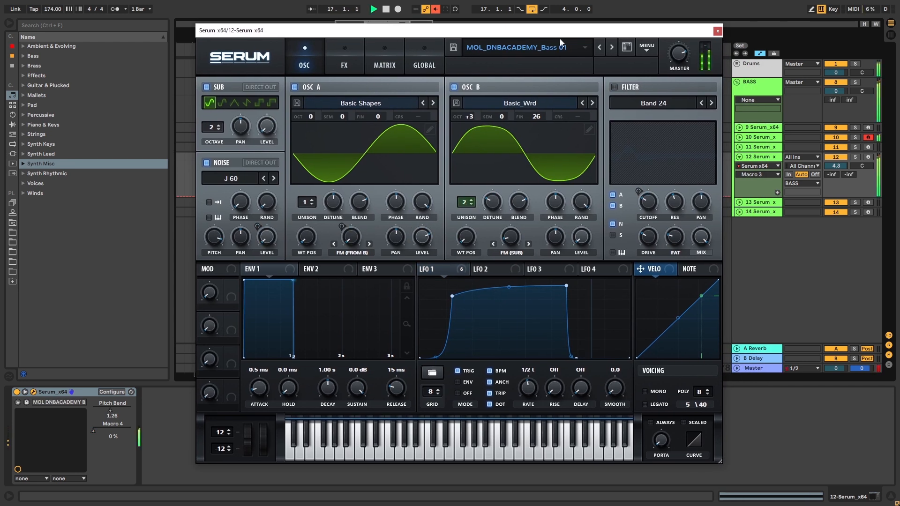
drag(451, 296, 520, 339)
key(space)
drag(543, 291, 544, 305)
drag(520, 338, 455, 340)
drag(510, 304, 511, 325)
key(space)
click(717, 30)
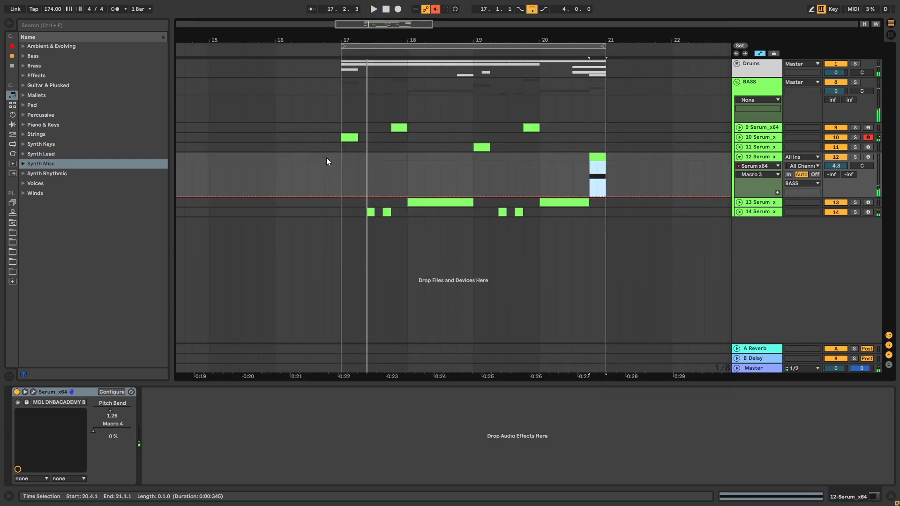
- Play the loop from bar 17 to check the reshaped bass among the other tracks
click(344, 143)
key(space)
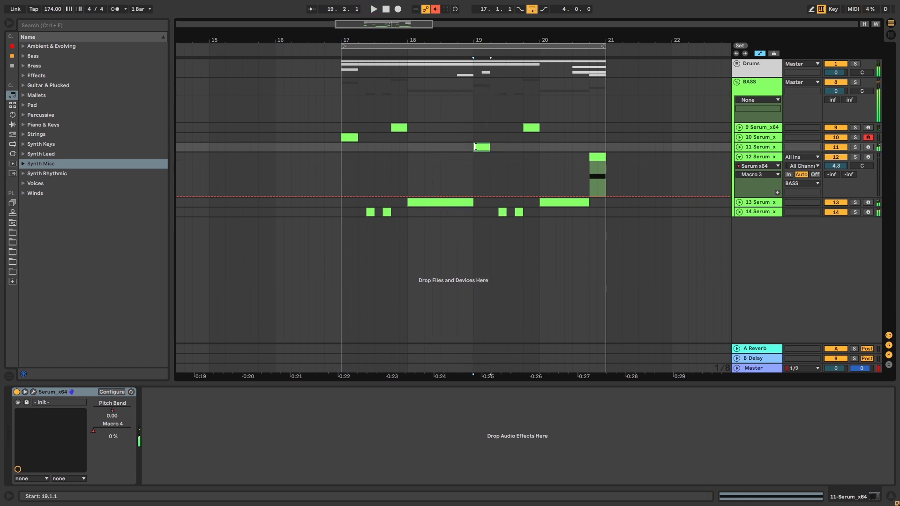
click(471, 157)
click(569, 150)
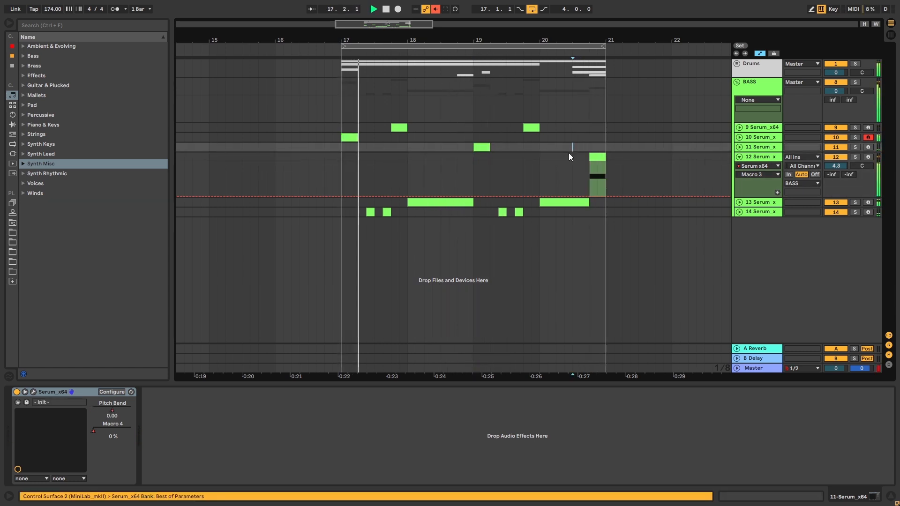
- Reopen track 12's Serum and set Osc B's octave to +2
click(591, 176)
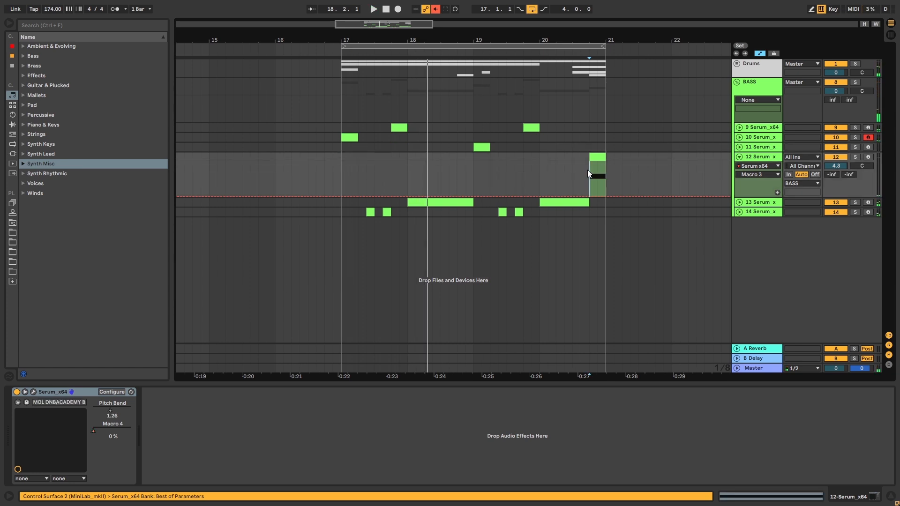
click(36, 391)
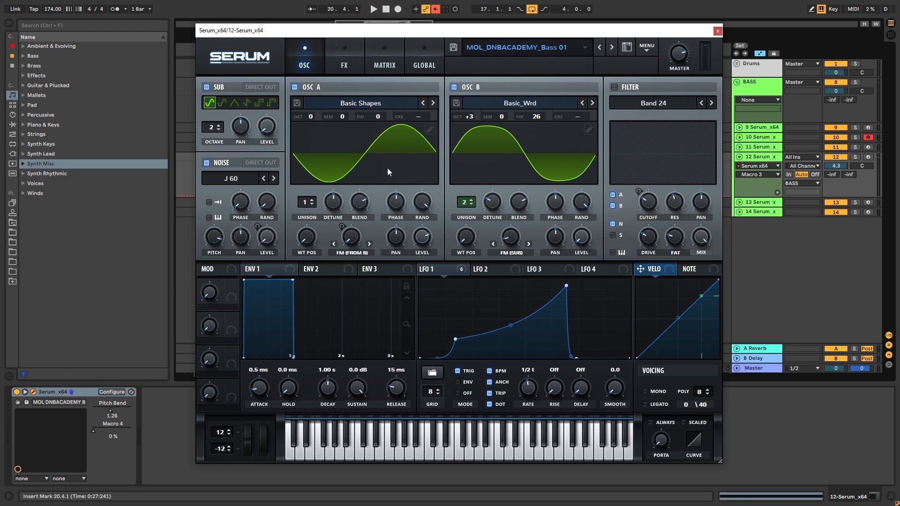
drag(472, 122, 469, 135)
- Enable the flanger in Serum's effects, adjust its rate, depth and mix, and set its feedback to 0%
click(339, 66)
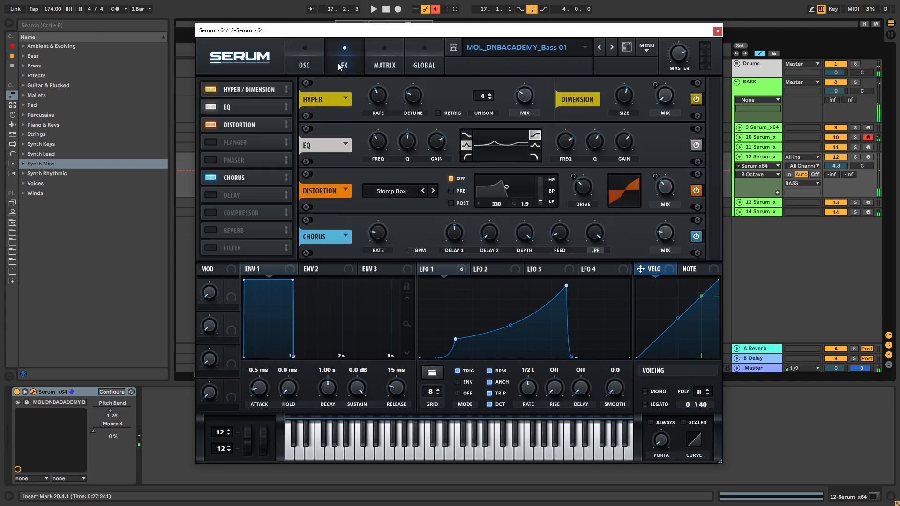
click(212, 143)
scroll(356, 182, down, 3)
click(371, 187)
drag(459, 187, 401, 264)
drag(458, 189, 498, 98)
drag(491, 187, 435, 311)
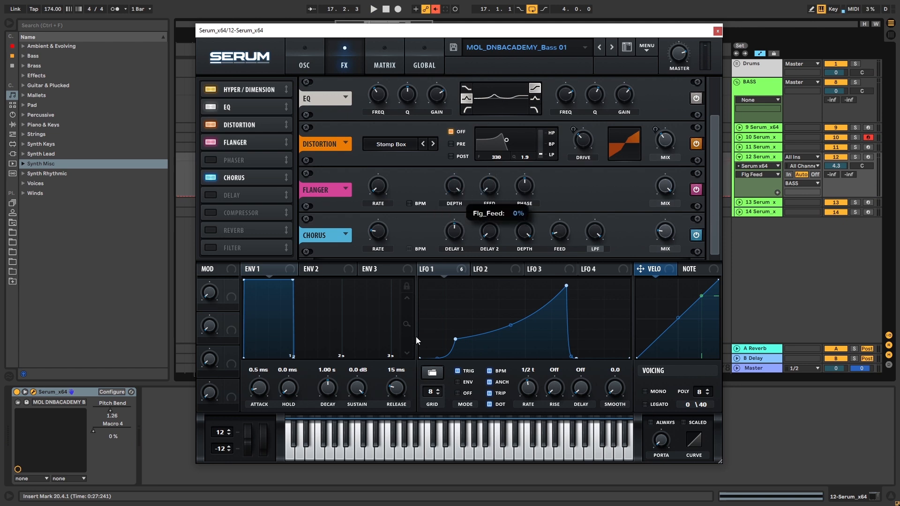
click(665, 186)
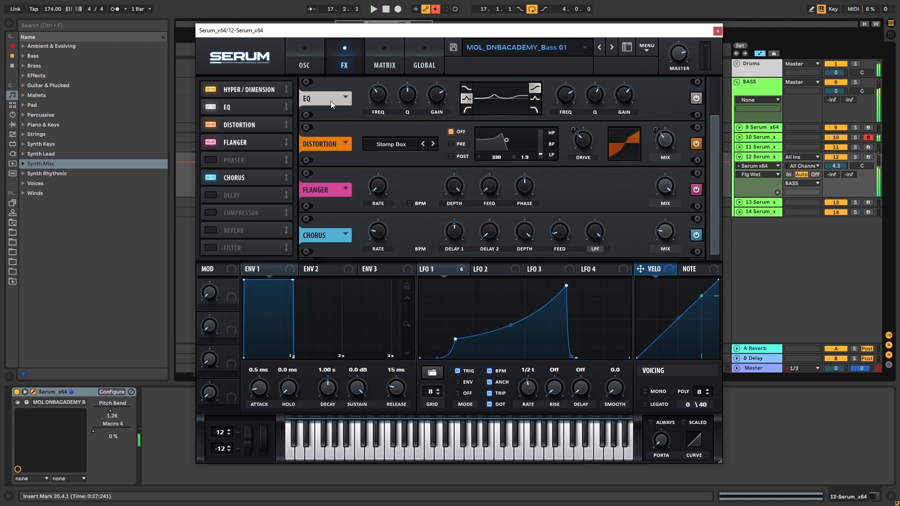
- Add a Reverb-type effects filter with LFO 1 modulating its cutoff, set cutoff to 84 Hz and mix to 45%, and audition it
click(210, 248)
click(379, 237)
mouse_move(387, 278)
click(449, 144)
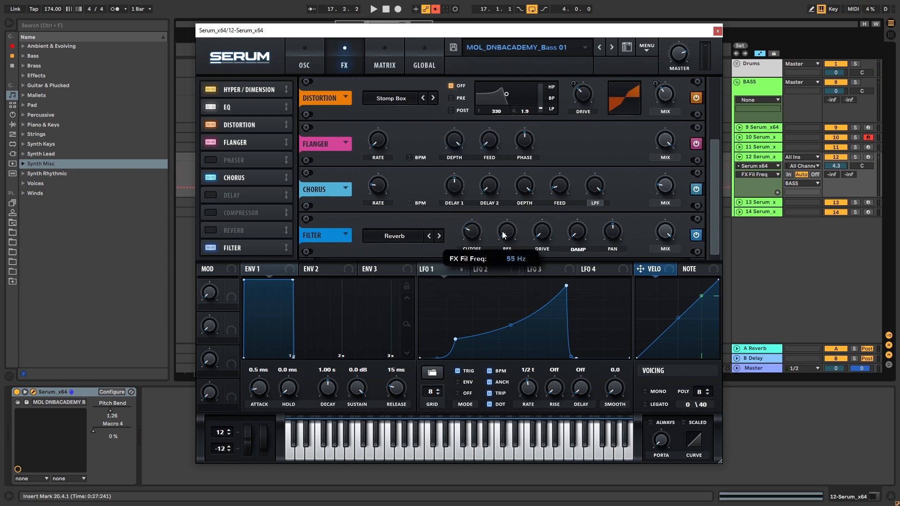
mouse_move(472, 233)
mouse_down()
mouse_move(462, 257)
mouse_move(465, 238)
mouse_up()
mouse_move(465, 237)
mouse_down()
mouse_move(460, 252)
mouse_move(465, 235)
mouse_up()
key(space)
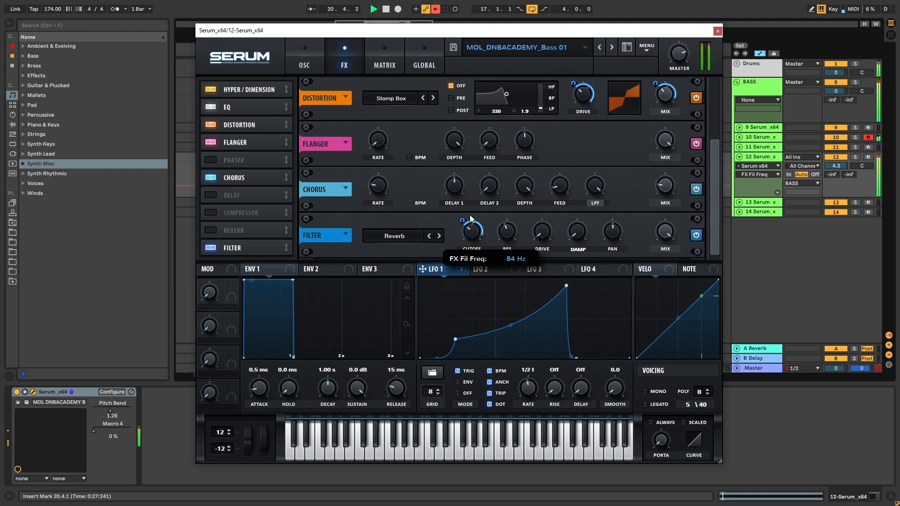
click(665, 232)
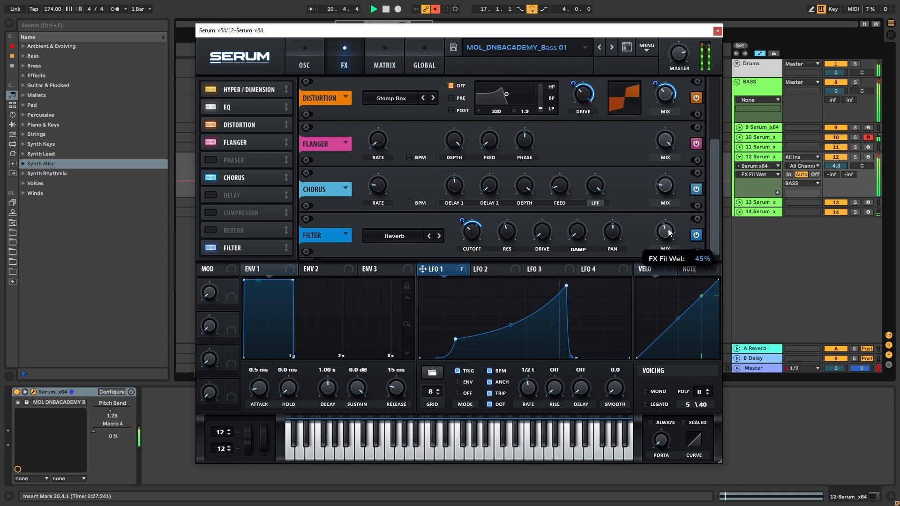
click(305, 60)
drag(342, 34, 348, 33)
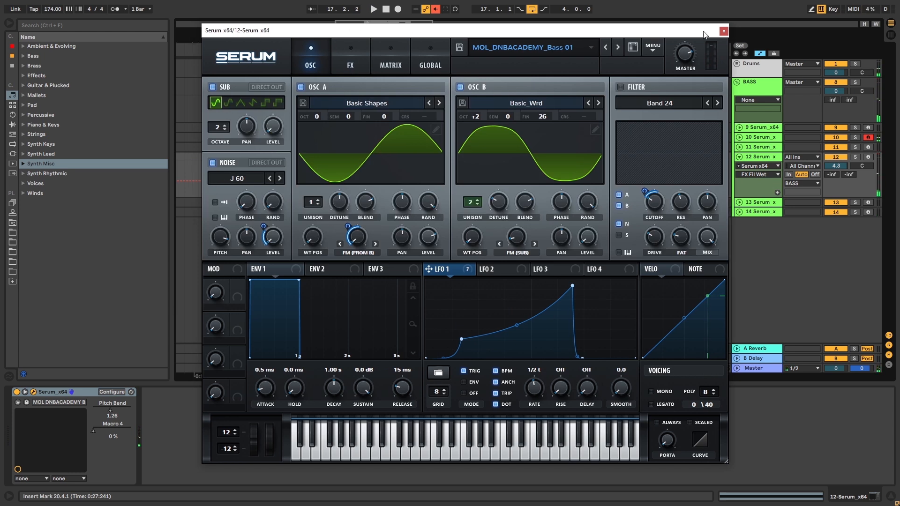
key(space)
click(723, 32)
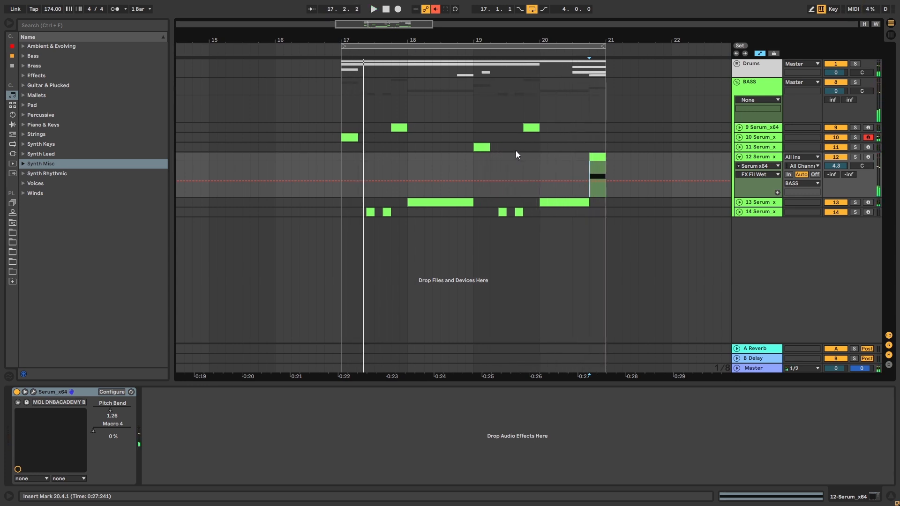
- Insert a new MIDI track below track 12 and copy the bass clip from 20.4 onto it at 18.4
click(457, 156)
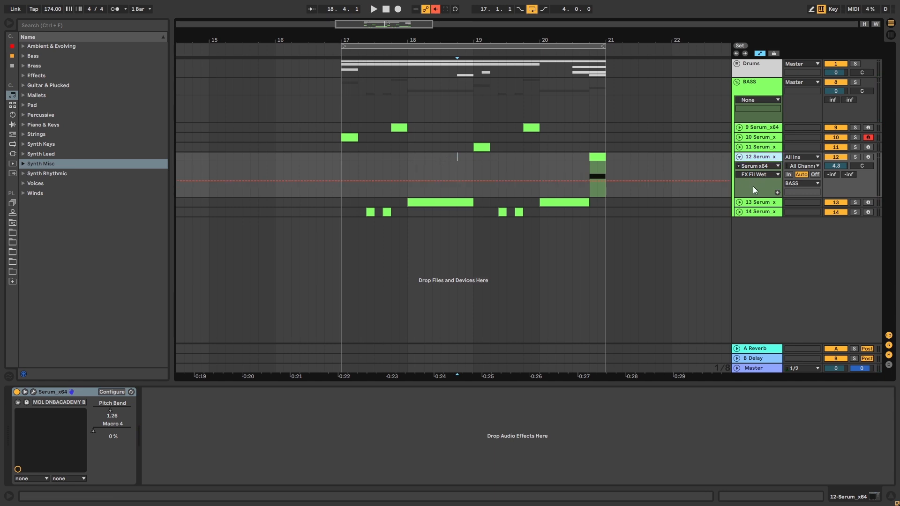
key(ctrl+shift+t)
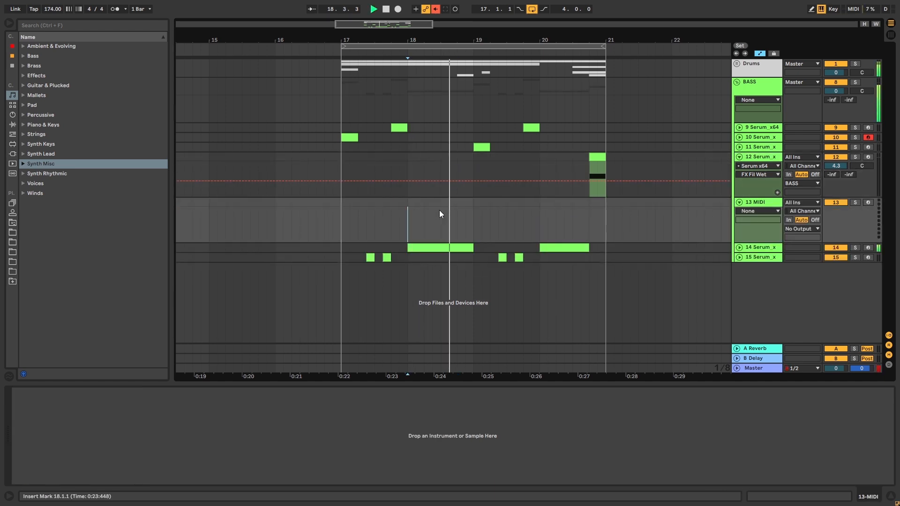
mouse_move(457, 211)
mouse_down()
mouse_move(489, 213)
mouse_move(471, 204)
mouse_up()
drag(595, 156, 464, 201)
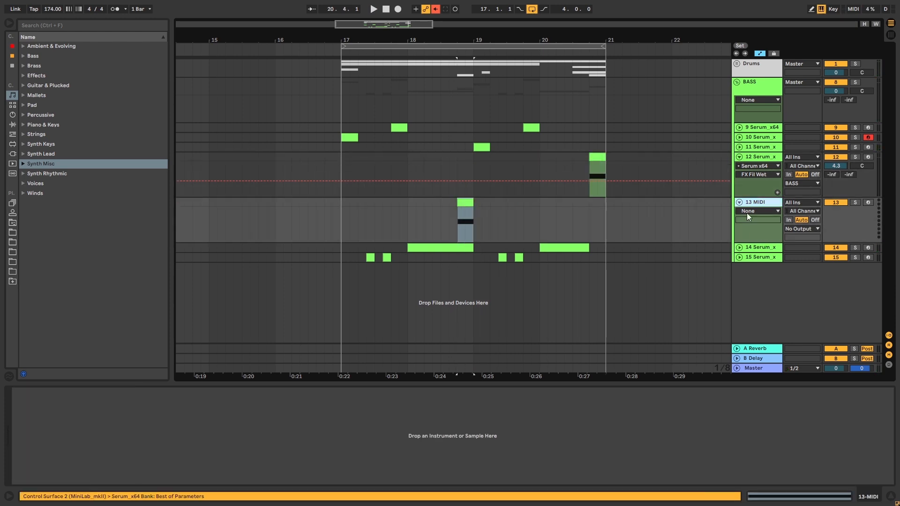
- Copy track 12's Serum onto track 13, and audition it with the MOL_DNBACADEMY_Bass 02 preset loaded
click(747, 191)
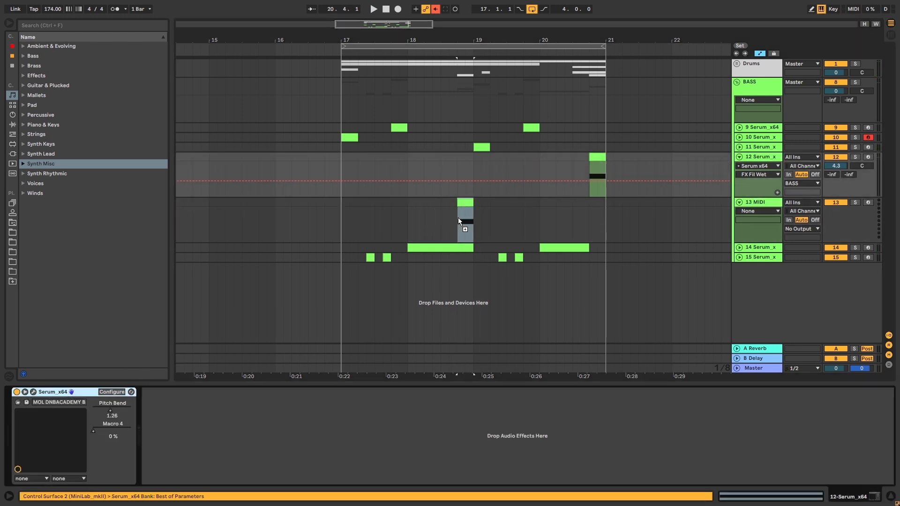
drag(458, 220, 460, 220)
click(34, 391)
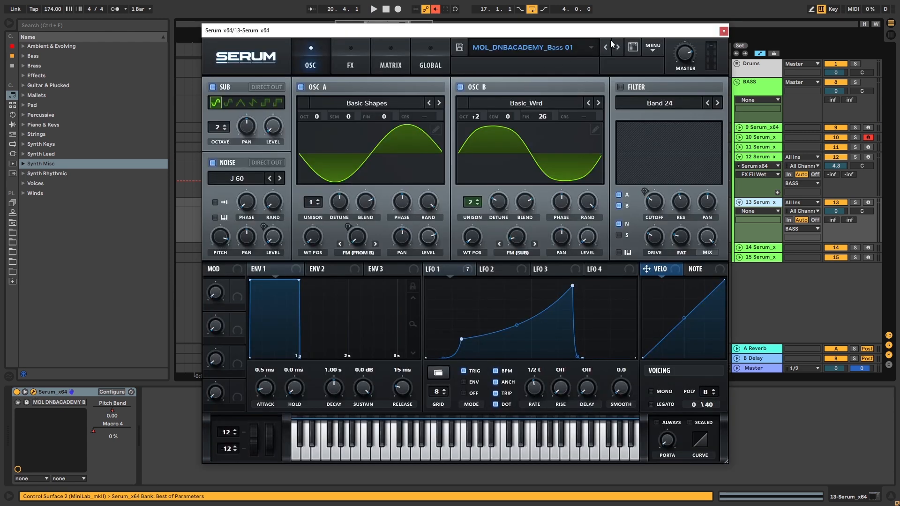
key(space)
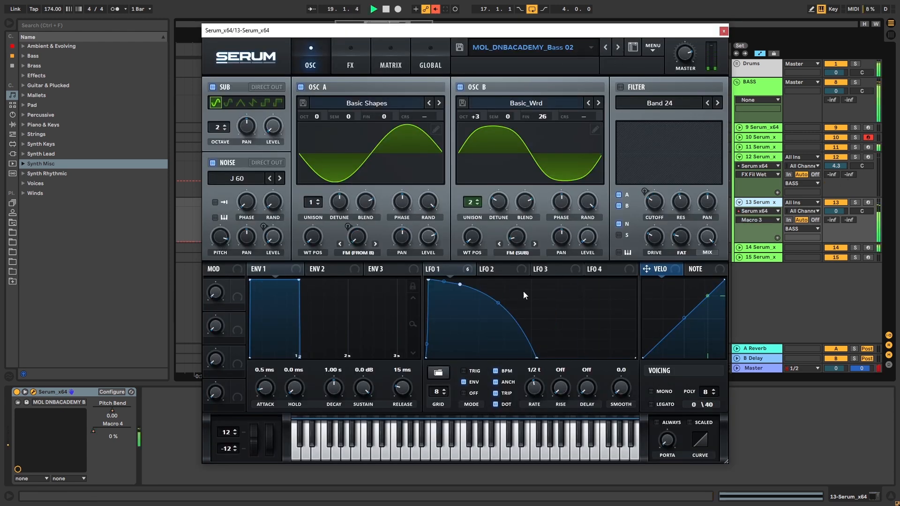
- Reshape LFO 1 into a straight initial fall followed by a steep curved drop, auditioning the bass with Osc B's octave at +3
drag(498, 302, 491, 342)
key(space)
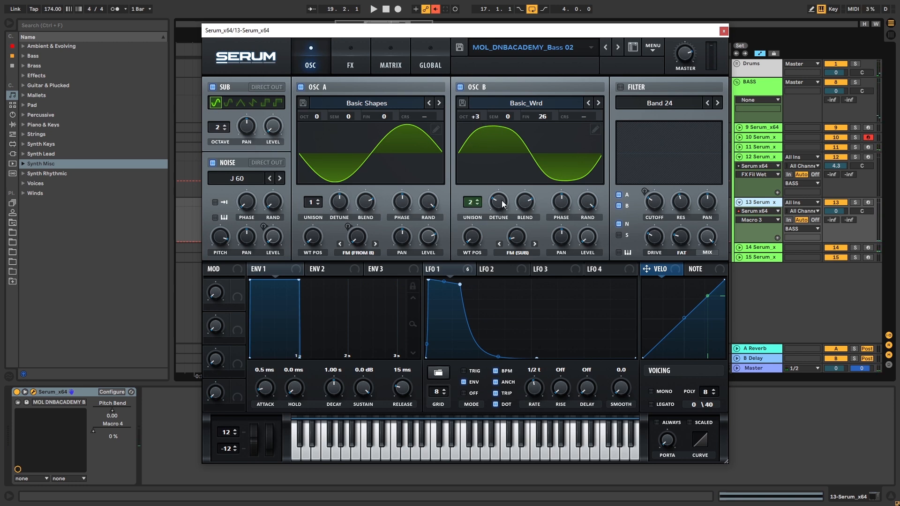
mouse_move(471, 116)
mouse_down()
mouse_move(472, 148)
mouse_move(470, 107)
mouse_up()
key(space)
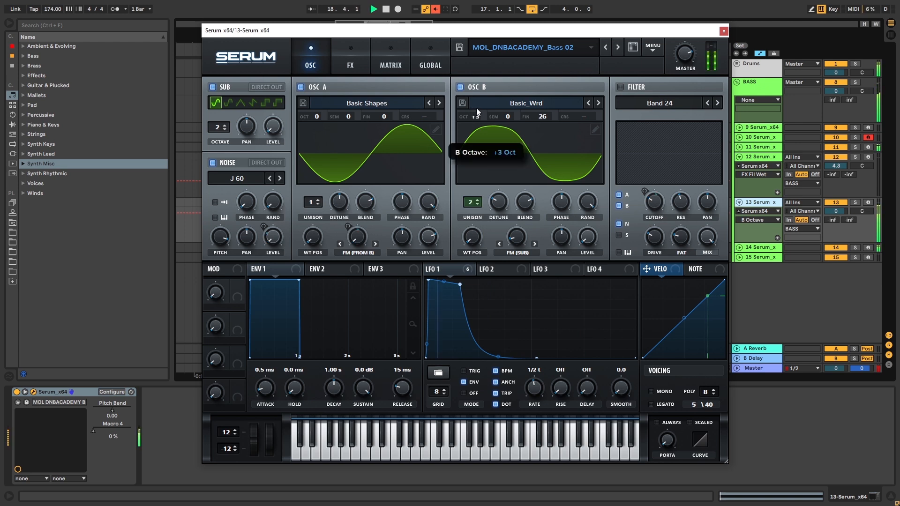
drag(460, 284, 493, 320)
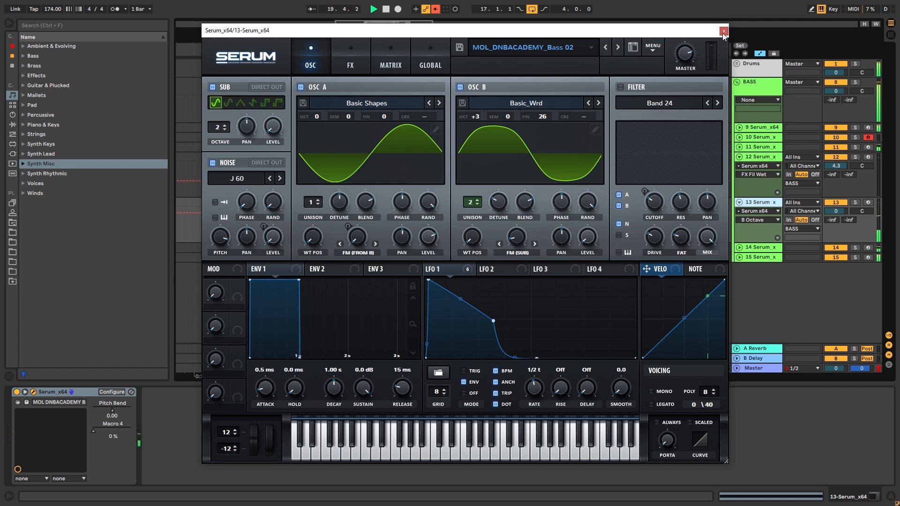
- Adjust LFO 1's rate on track 13's Serum while auditioning the bass, and close the plugin window
drag(533, 392, 540, 382)
key(space)
click(482, 373)
drag(532, 388, 532, 388)
key(space)
click(723, 32)
- Play the arrangement from bar 17 to check the new bass, and select track 13's clip at 18.4
click(341, 201)
key(space)
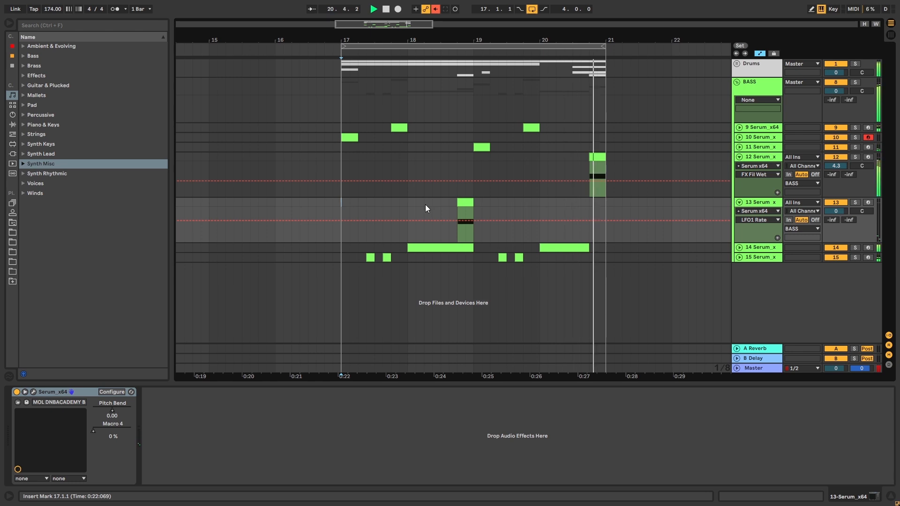
click(465, 201)
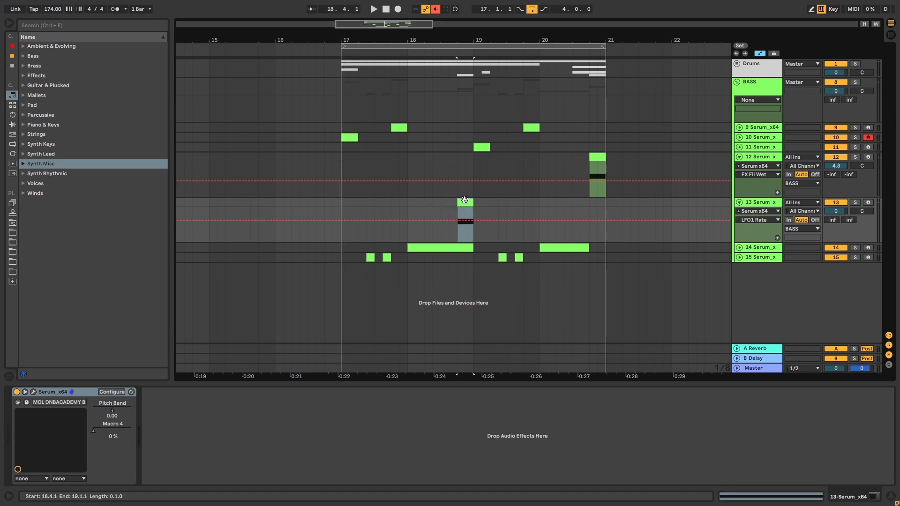